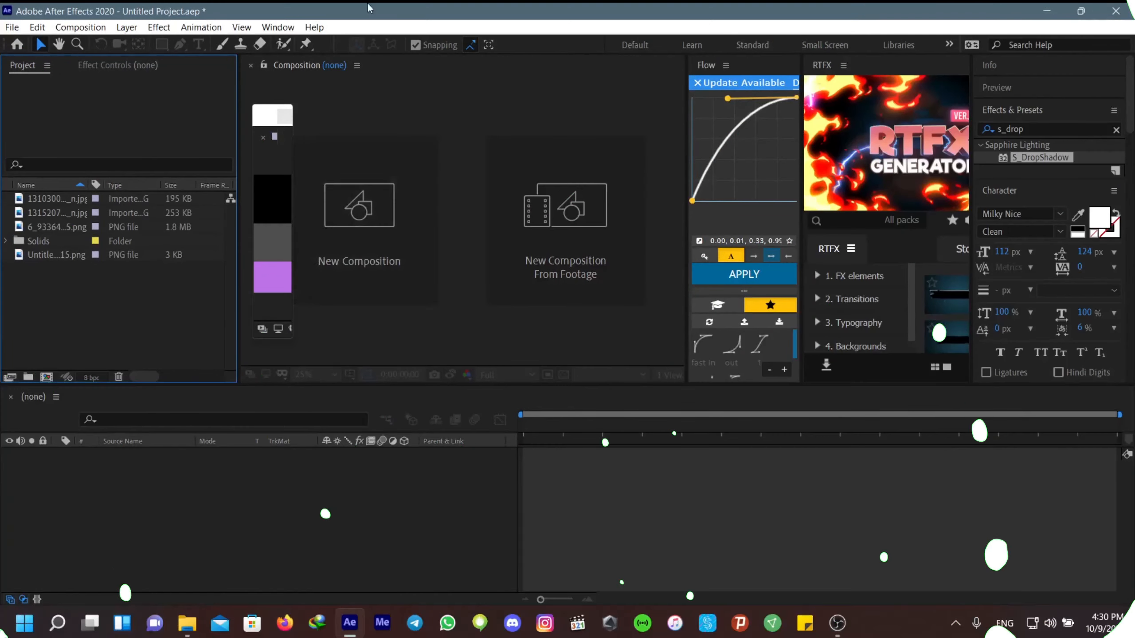
Step: Create a composition named speaker with a height of 1350 px and a duration of two seconds
left_click(351, 213)
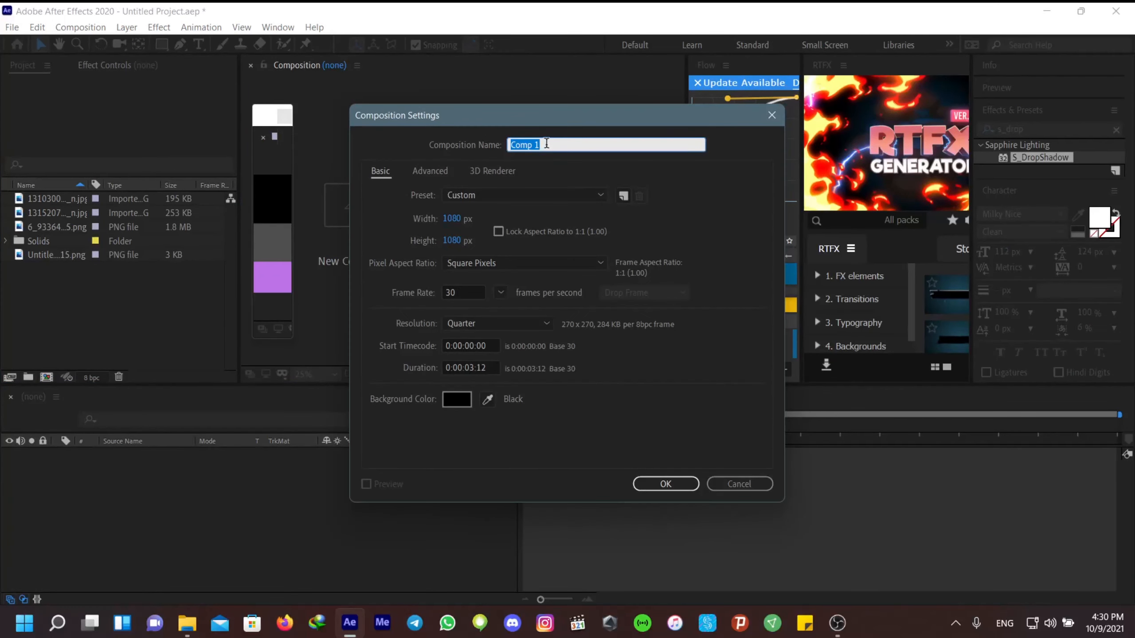
type("speaker")
left_click(452, 240)
type("1350")
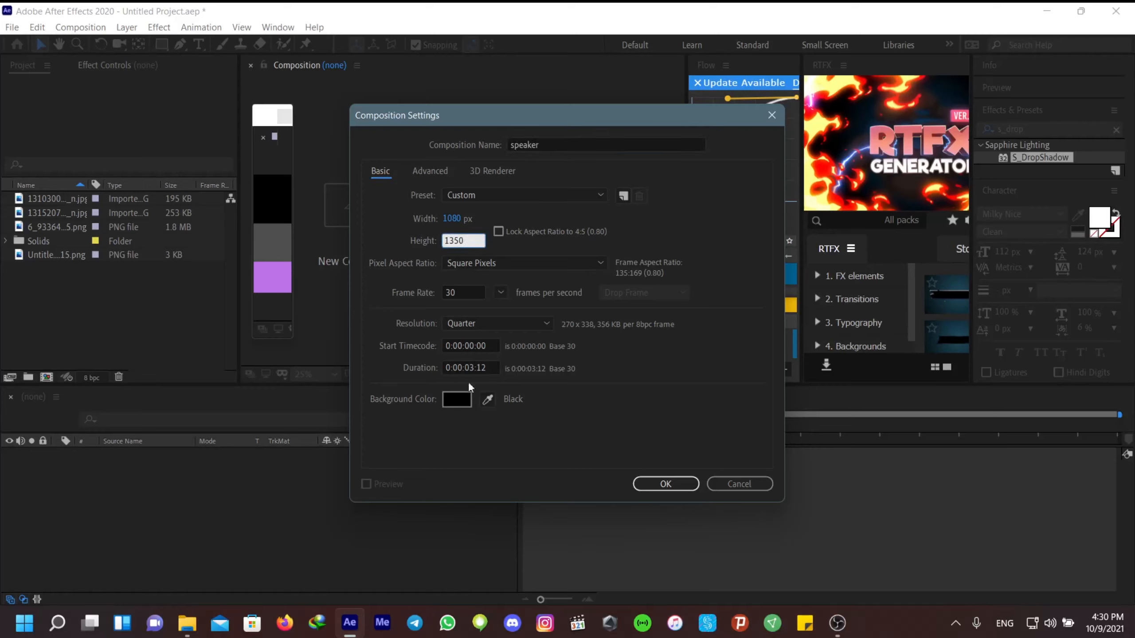
left_click(468, 367)
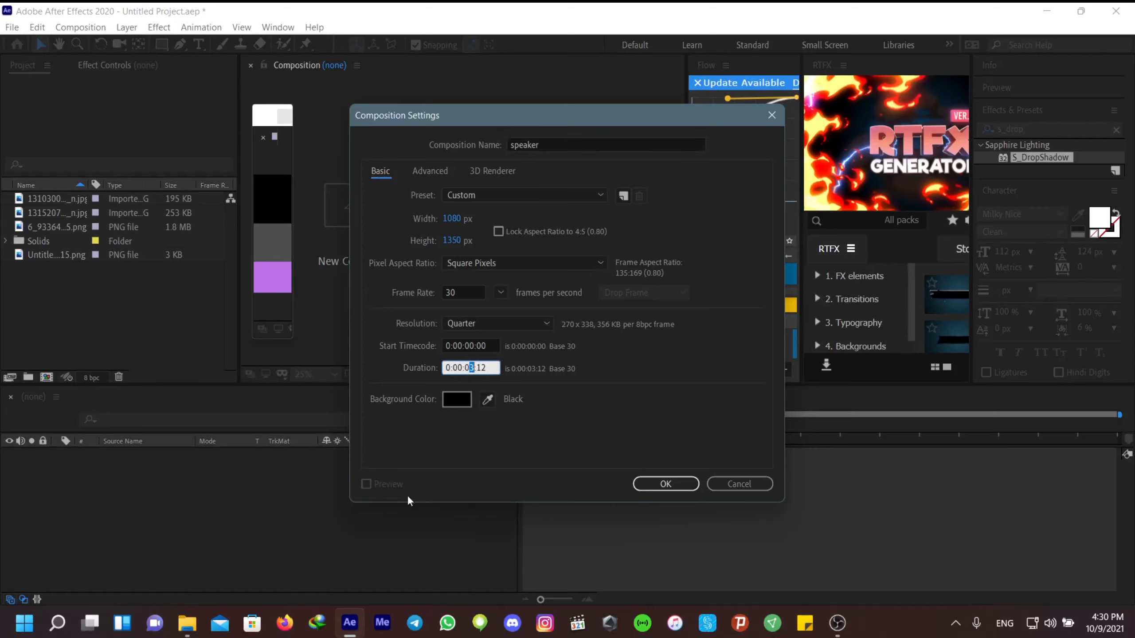
type("2")
left_click(665, 484)
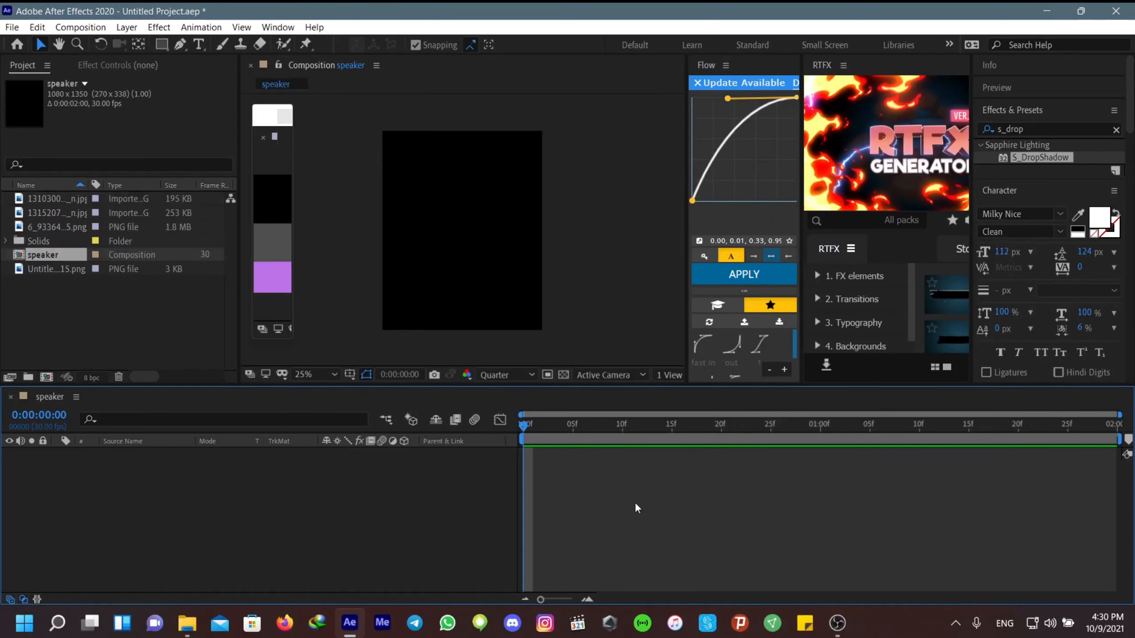
key("space")
key("space")
left_click_drag(670, 425, 523, 426)
Step: Add a dark gray 1080 × 1350 px solid layer to the speaker composition
right_click(547, 502)
mouse_move(568, 335)
left_click(792, 382)
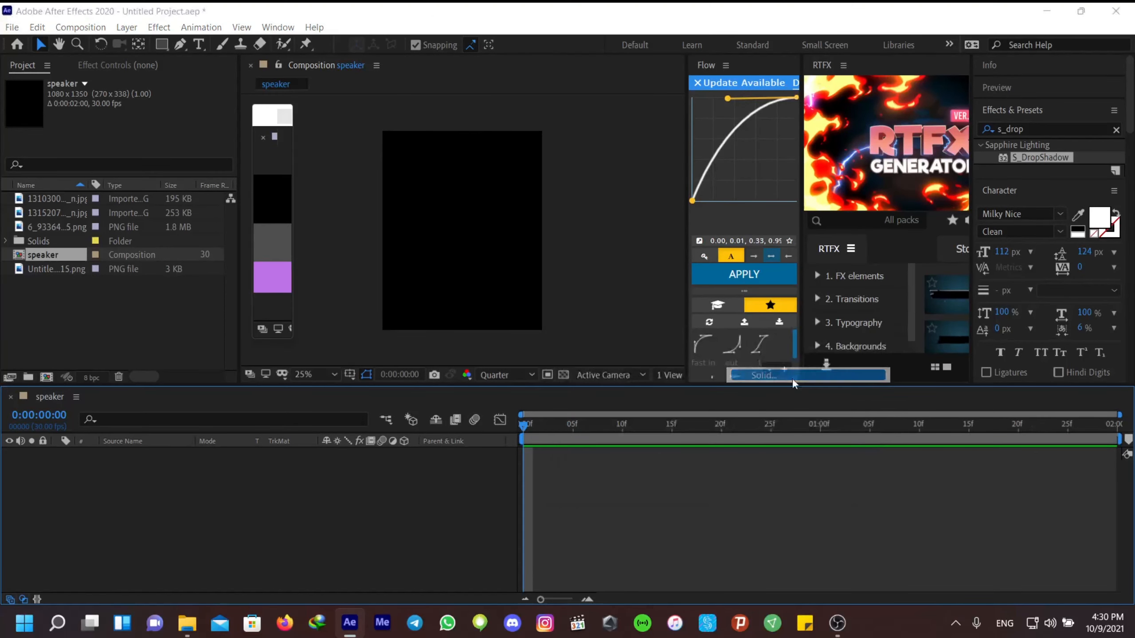
left_click(955, 465)
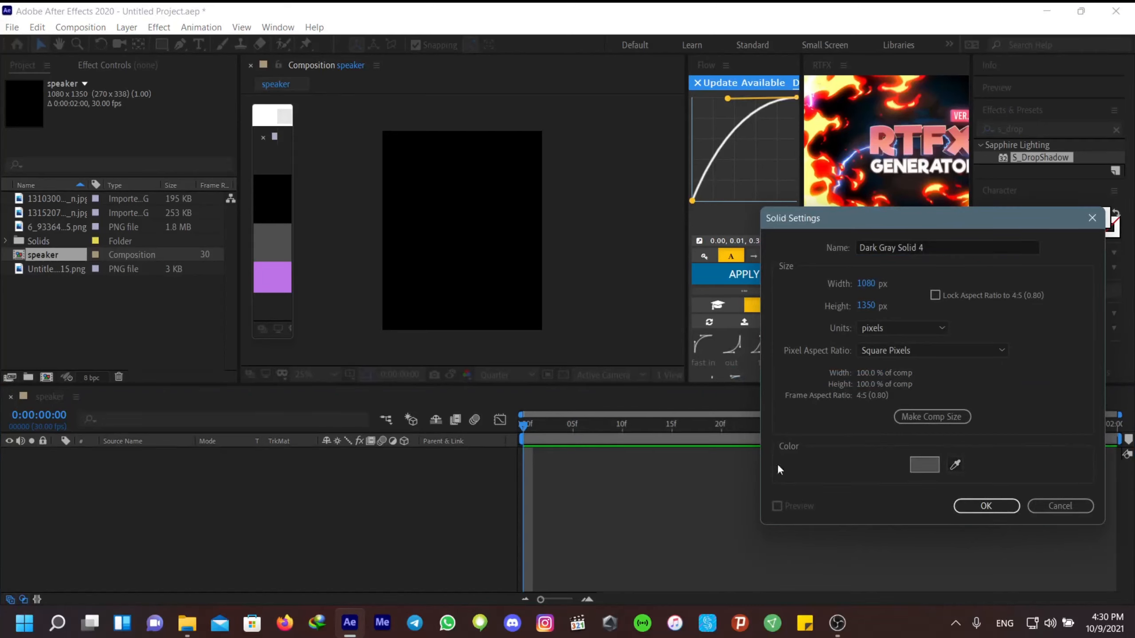
left_click(648, 426)
key("Return")
Step: Add a 1080 × 1350 px solid above the gray one, sampling its color from the palette's black swatch
right_click(608, 515)
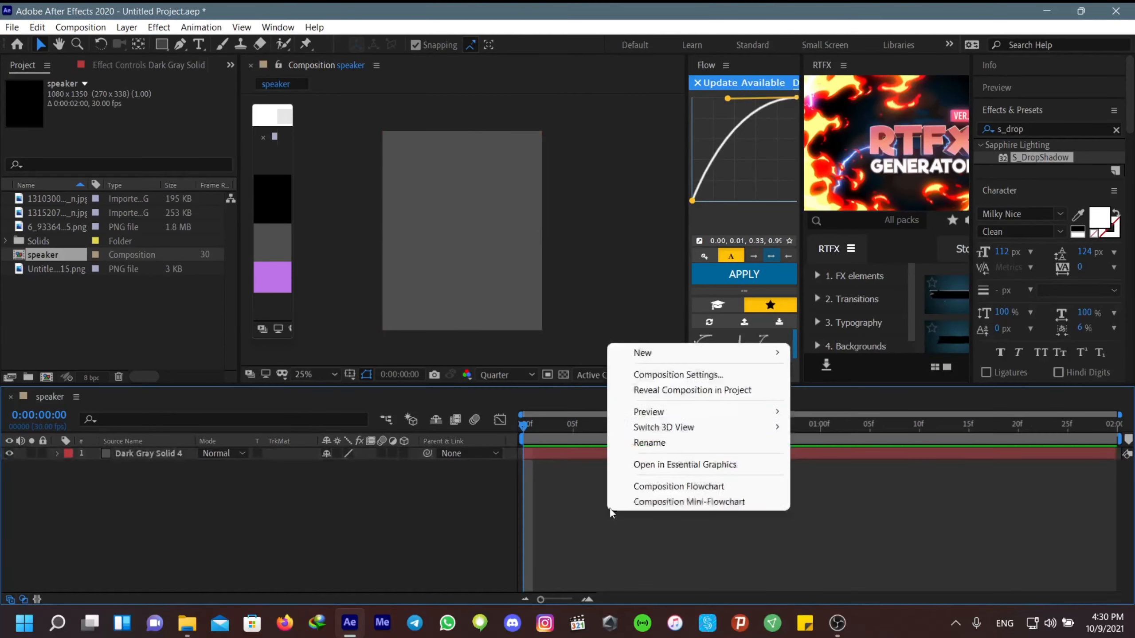
mouse_move(643, 353)
left_click(840, 394)
left_click(953, 467)
left_click(267, 183)
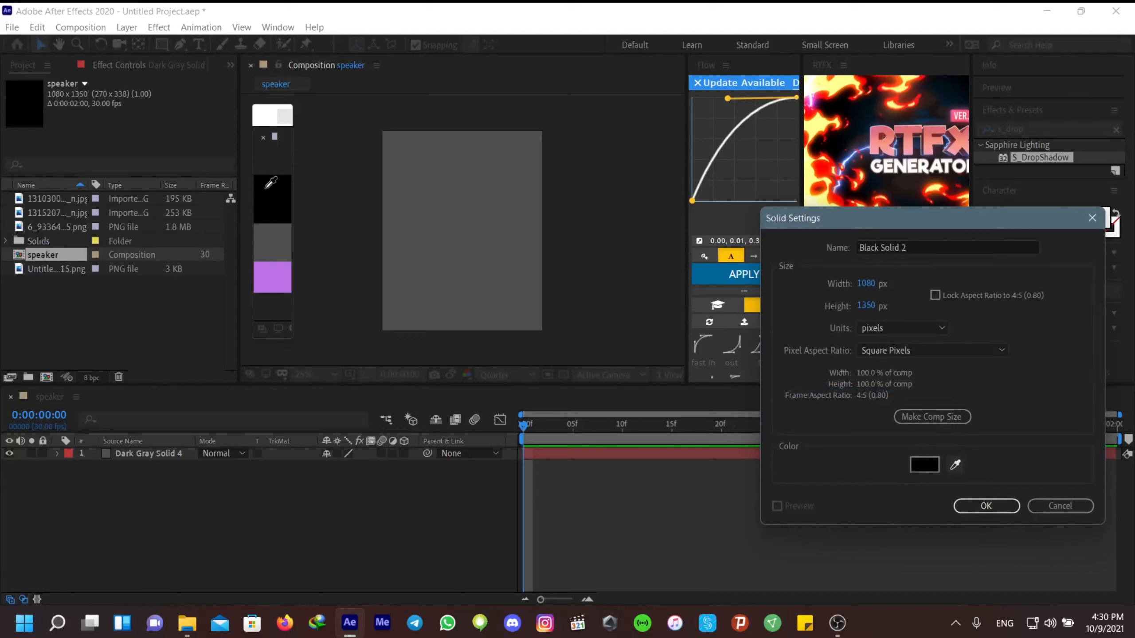
left_click(978, 510)
Step: Apply S_WipeCircle to the black solid and set its Wipe Percent to 62%
left_click(1034, 132)
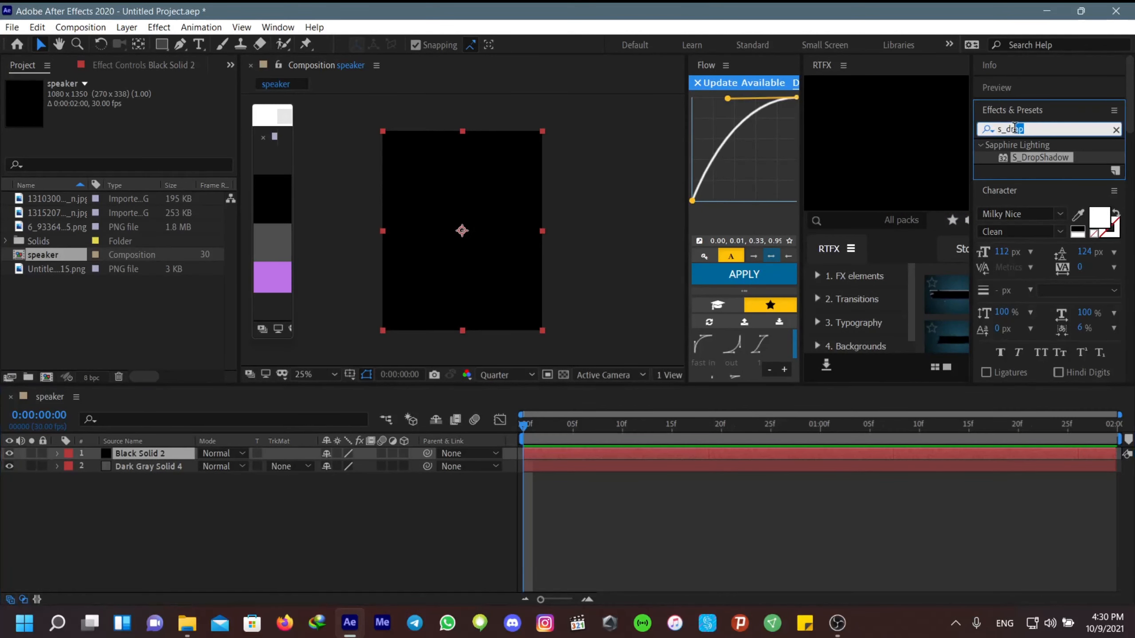
type("s_")
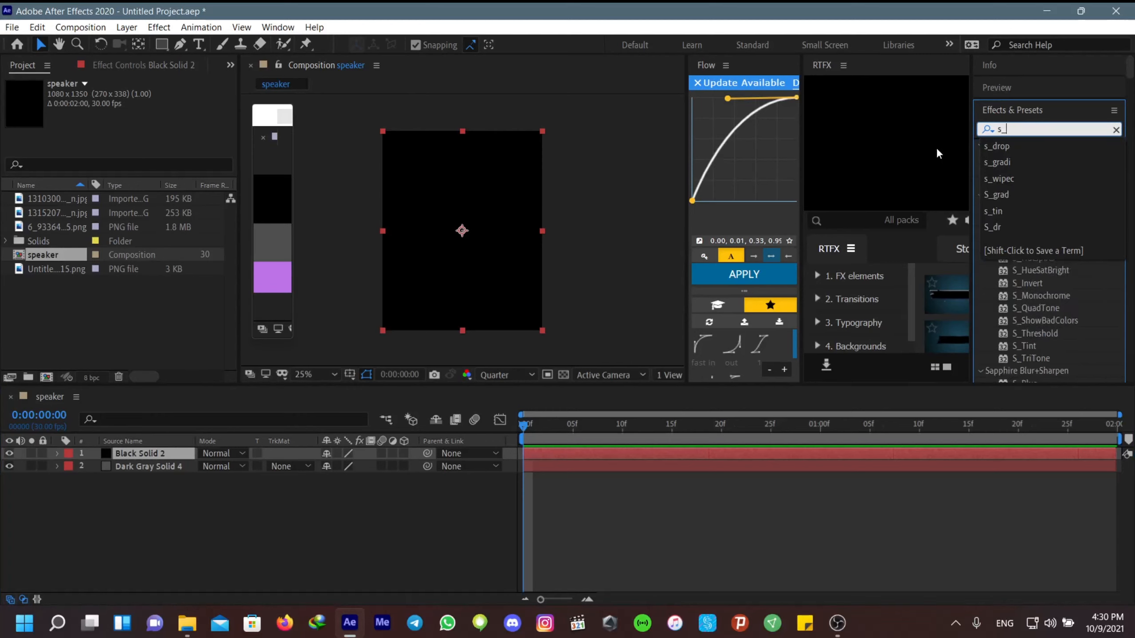
type("wipec")
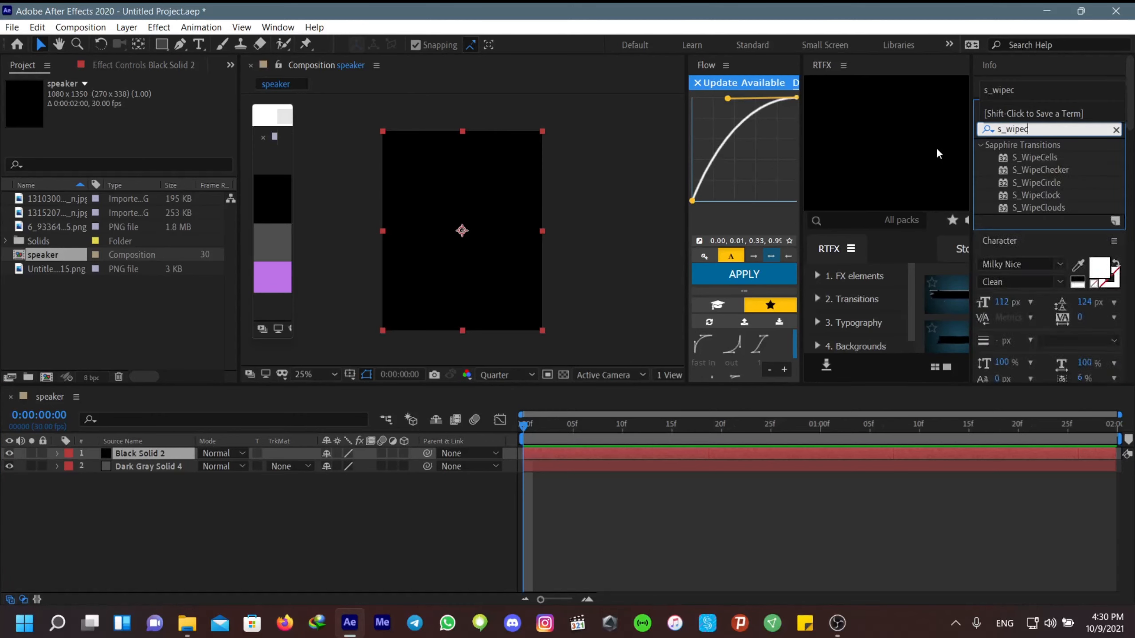
double_click(1036, 182)
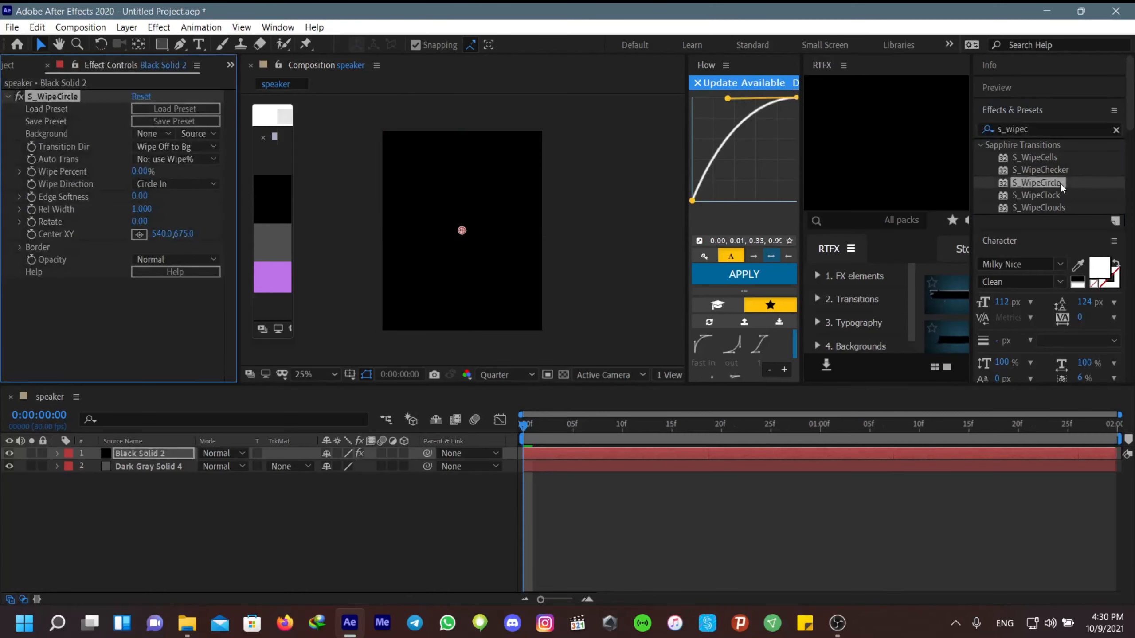
left_click_drag(139, 170, 181, 171)
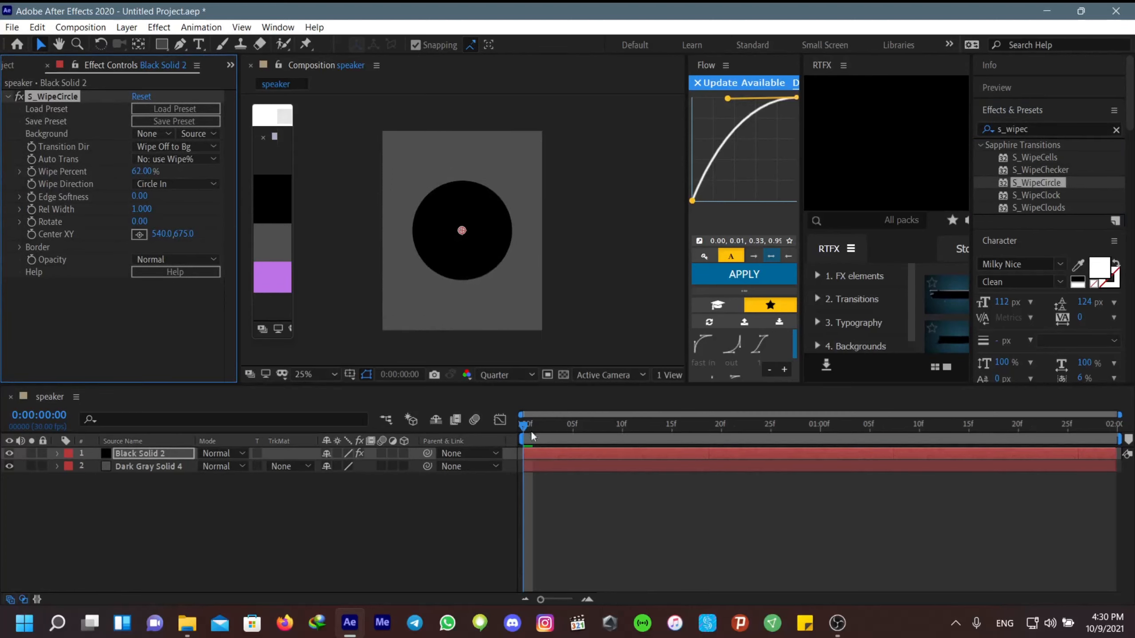
left_click(559, 518)
Step: Duplicate the black circle layer as a new solid in the palette's purple, with Wipe Percent set to 74%
left_click(537, 458)
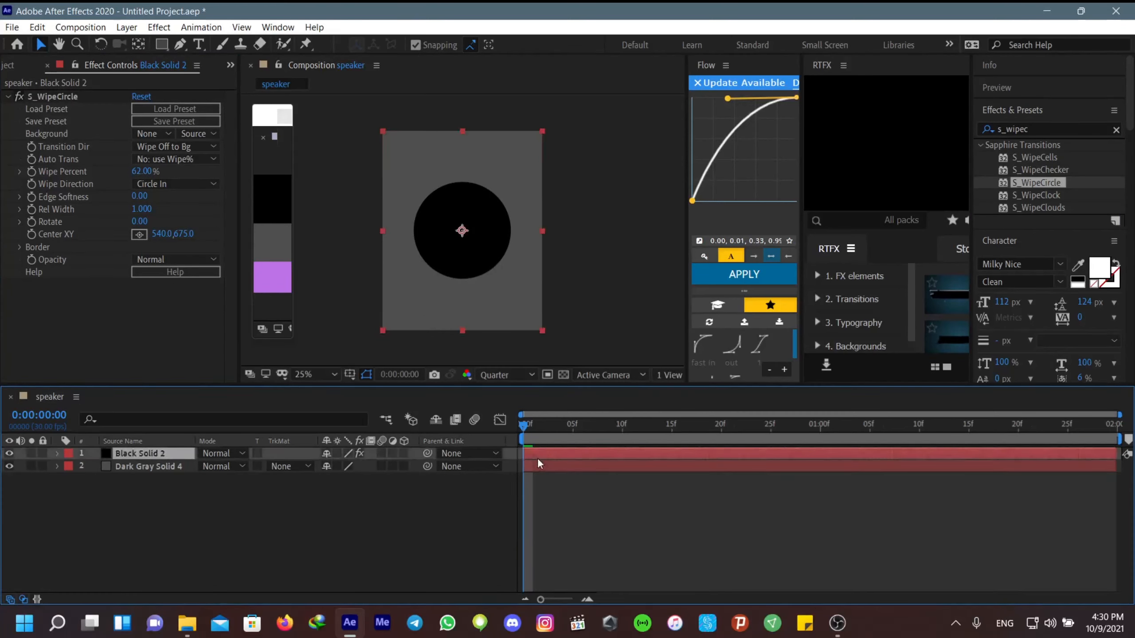
key("ctrl+d")
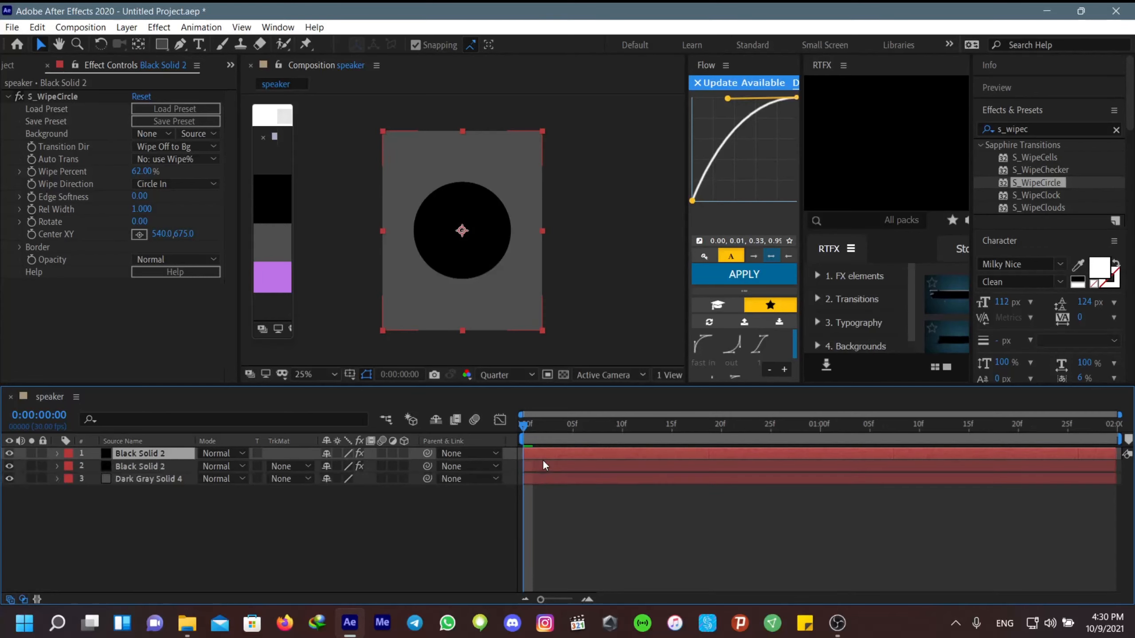
left_click(125, 28)
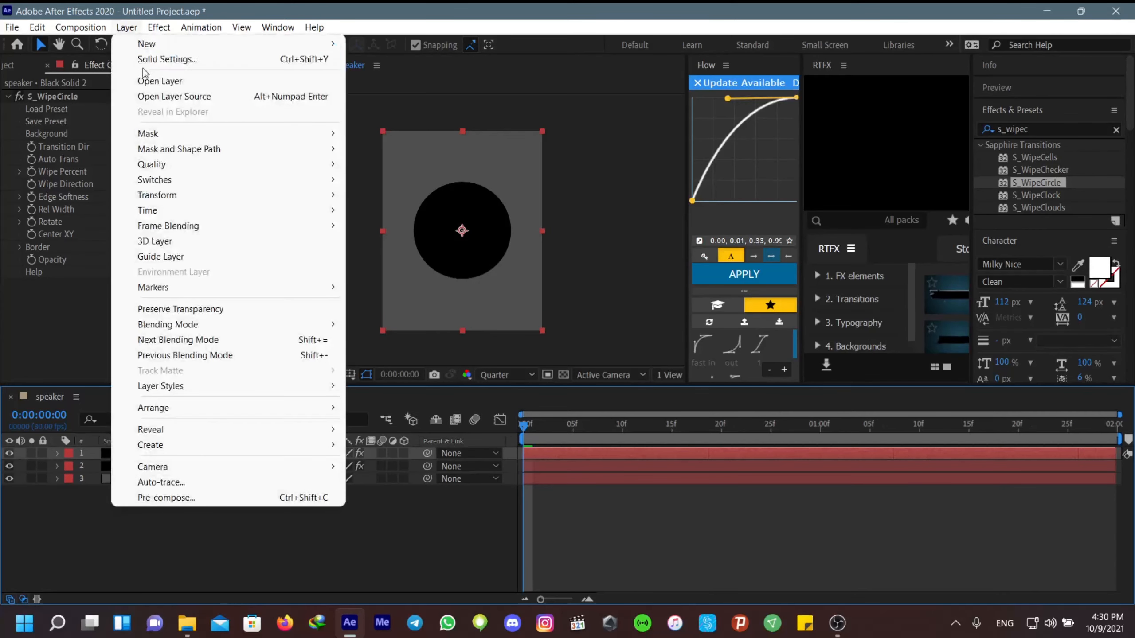
left_click(152, 56)
left_click(853, 379)
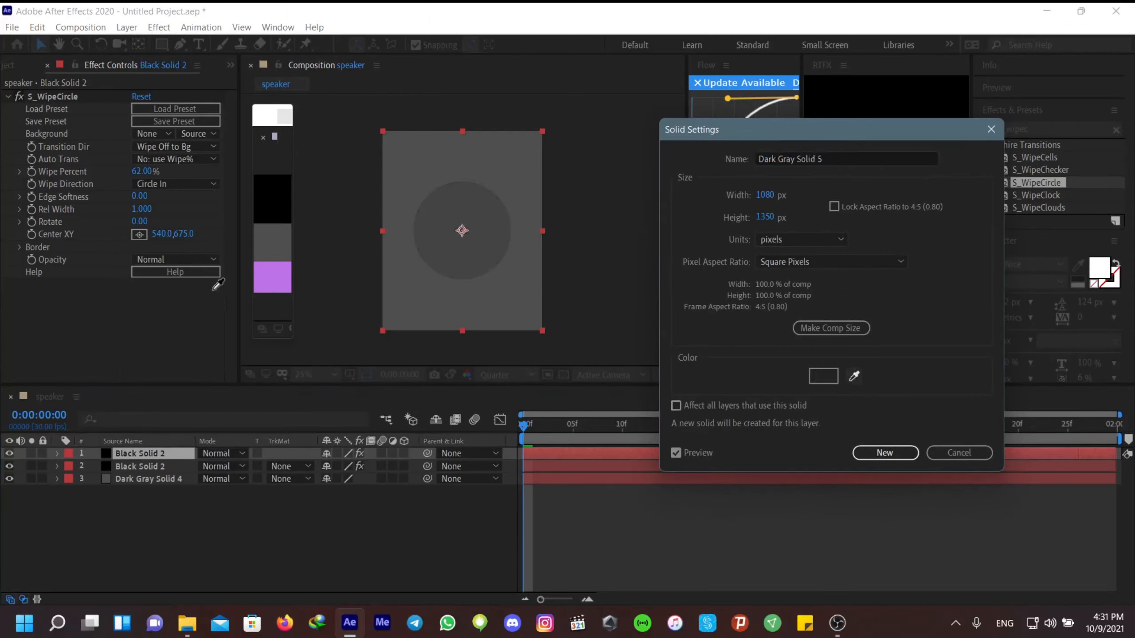
left_click(272, 277)
left_click(884, 453)
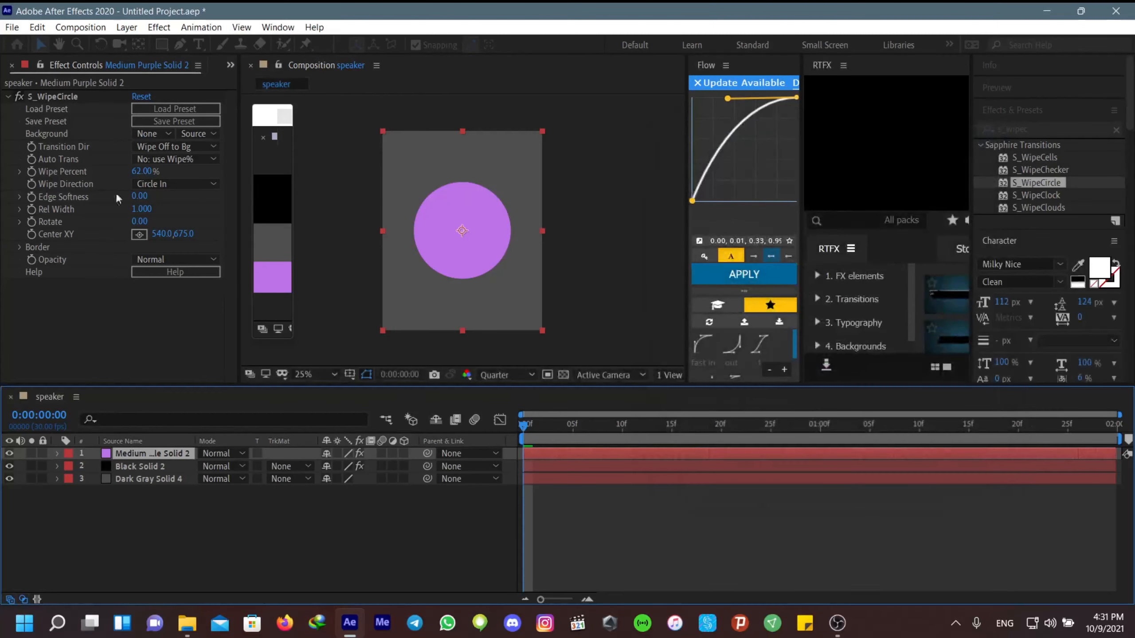
mouse_move(146, 171)
left_mouse_down()
mouse_move(159, 169)
mouse_move(142, 171)
left_mouse_up()
Step: Apply S_Gradient to the purple circle and sample its Start Color from the palette's purple swatch
left_click_drag(1033, 128, 985, 133)
type("s_gr")
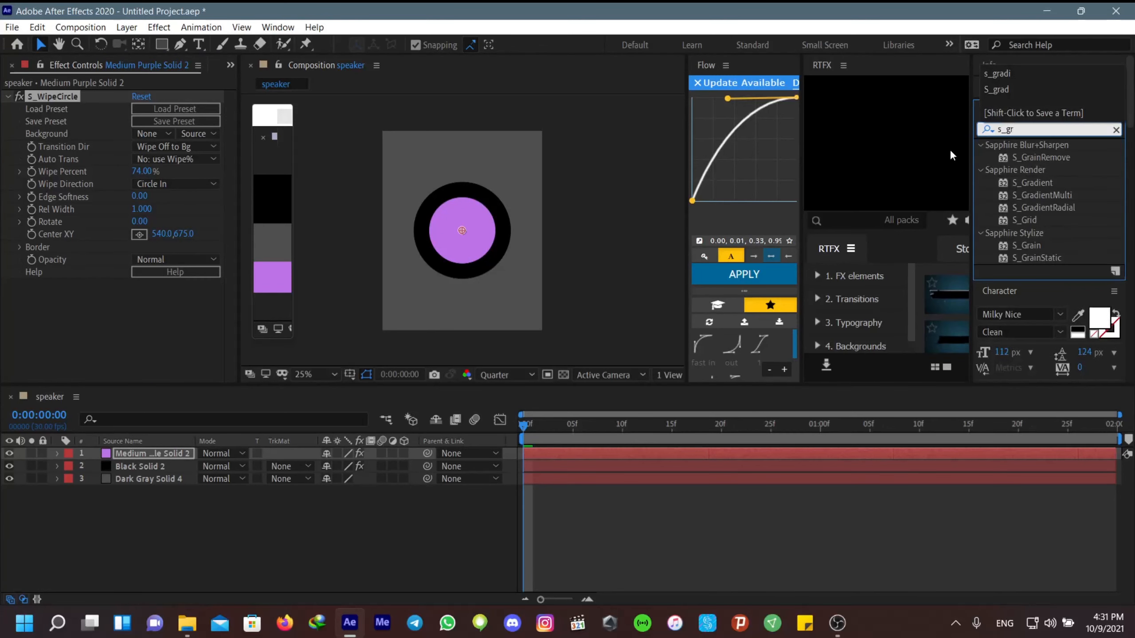
double_click(1018, 181)
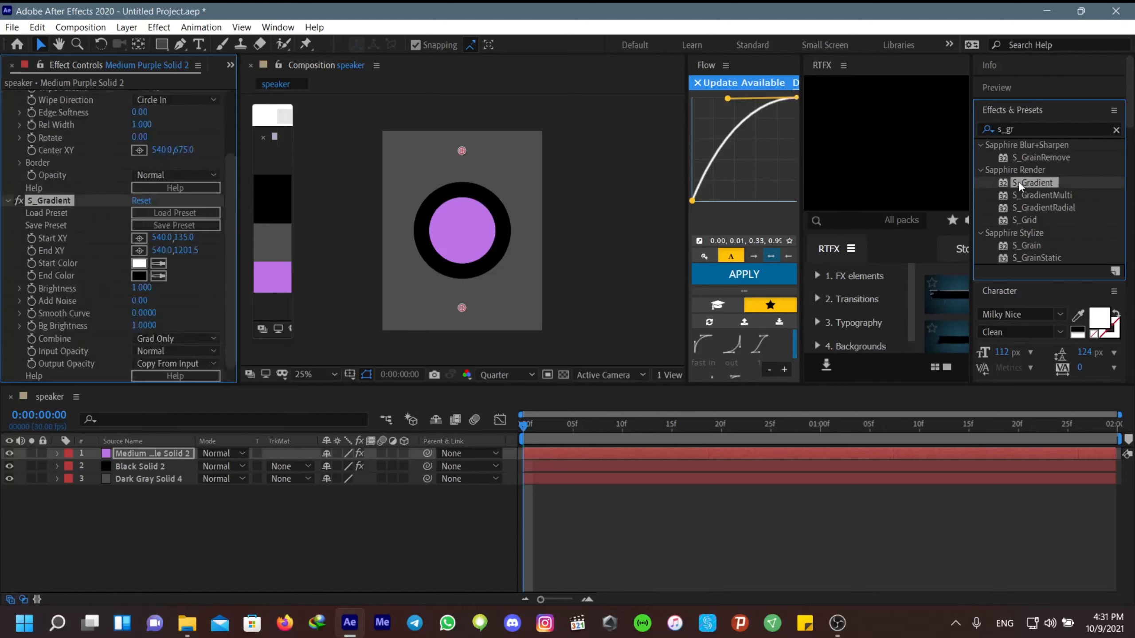
left_click(164, 264)
left_click(273, 277)
Step: Set the gradient's End Color to dark purple 5B02A0 and collapse both effects of the purple circle
left_click(139, 275)
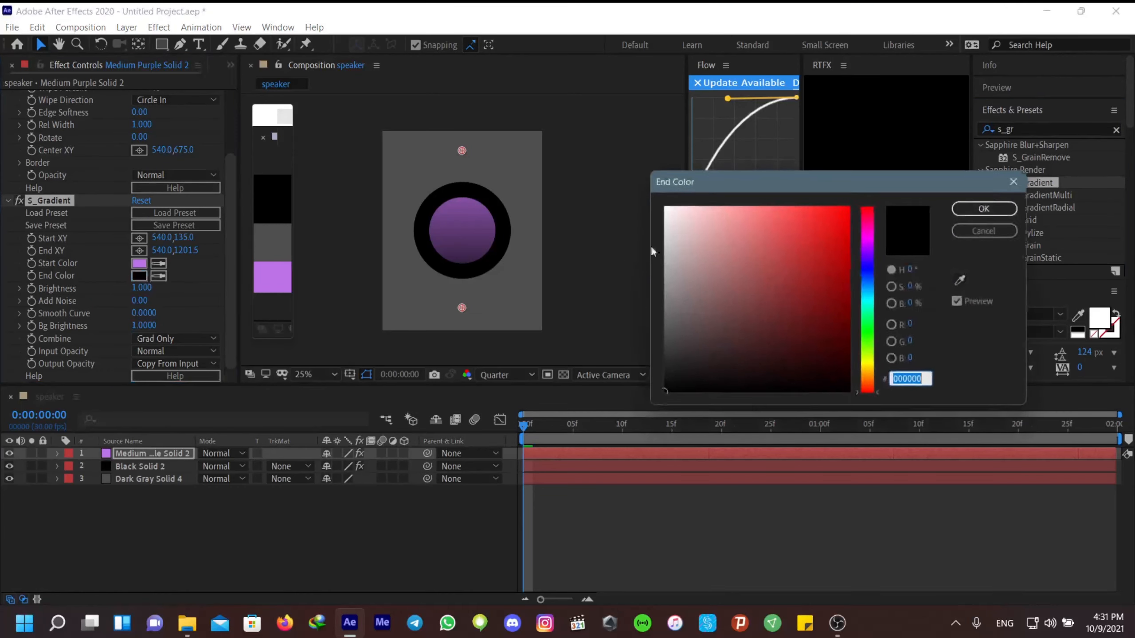
left_click(874, 241)
left_click_drag(873, 243, 849, 275)
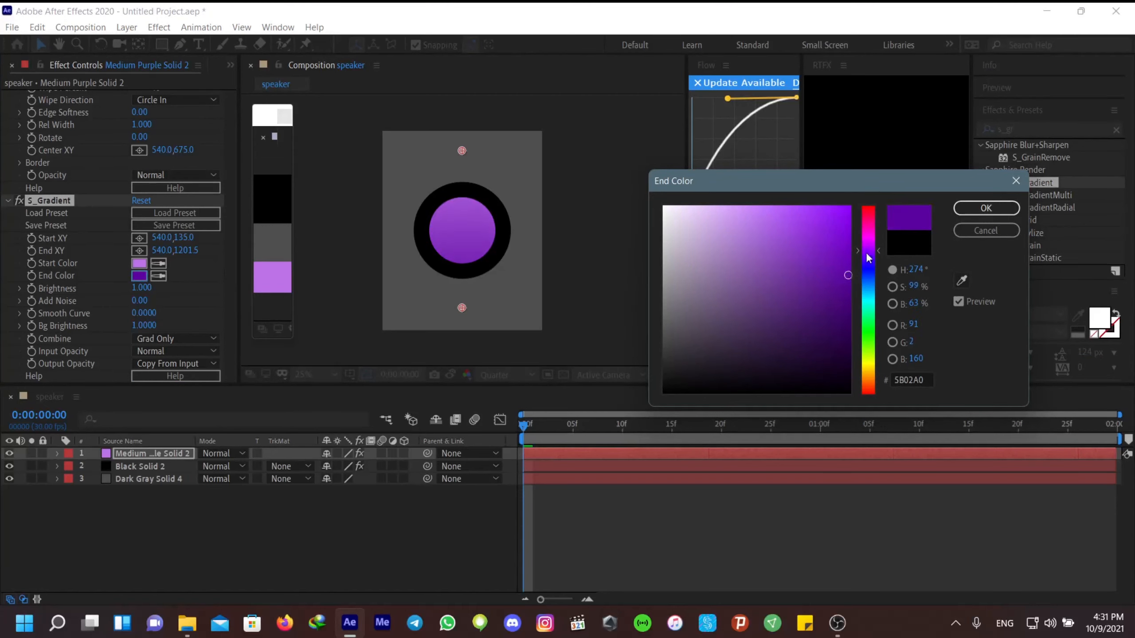
left_click(986, 208)
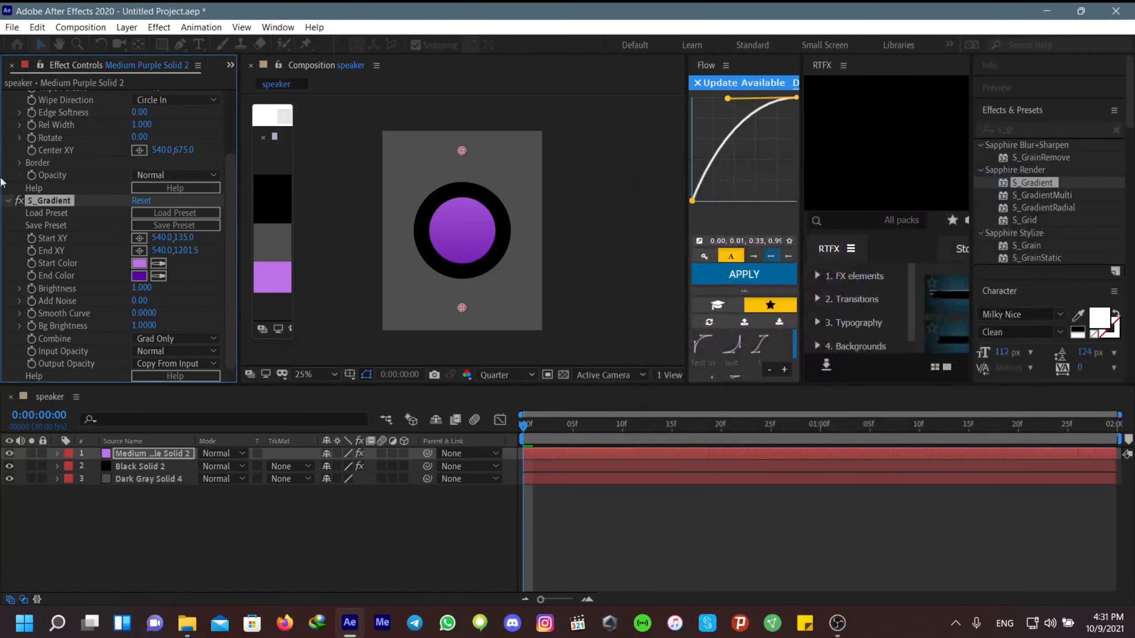
left_click(9, 201)
left_click(7, 97)
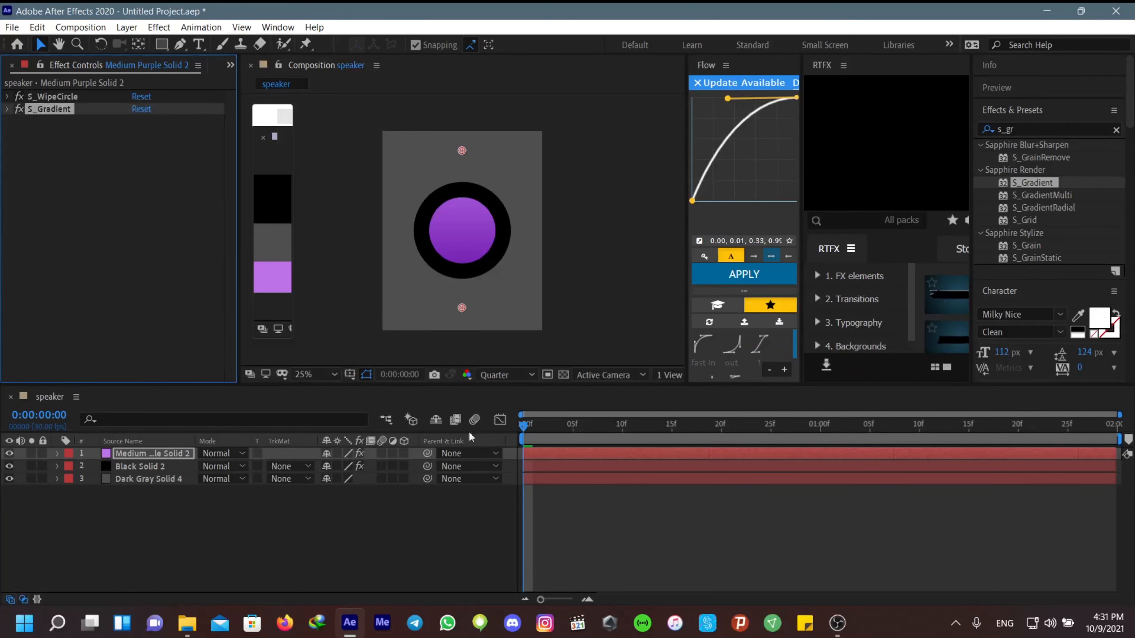
Step: Duplicate the black circle, move the copy above the purple circle and set its Wipe Percent to 89%
left_click(541, 472)
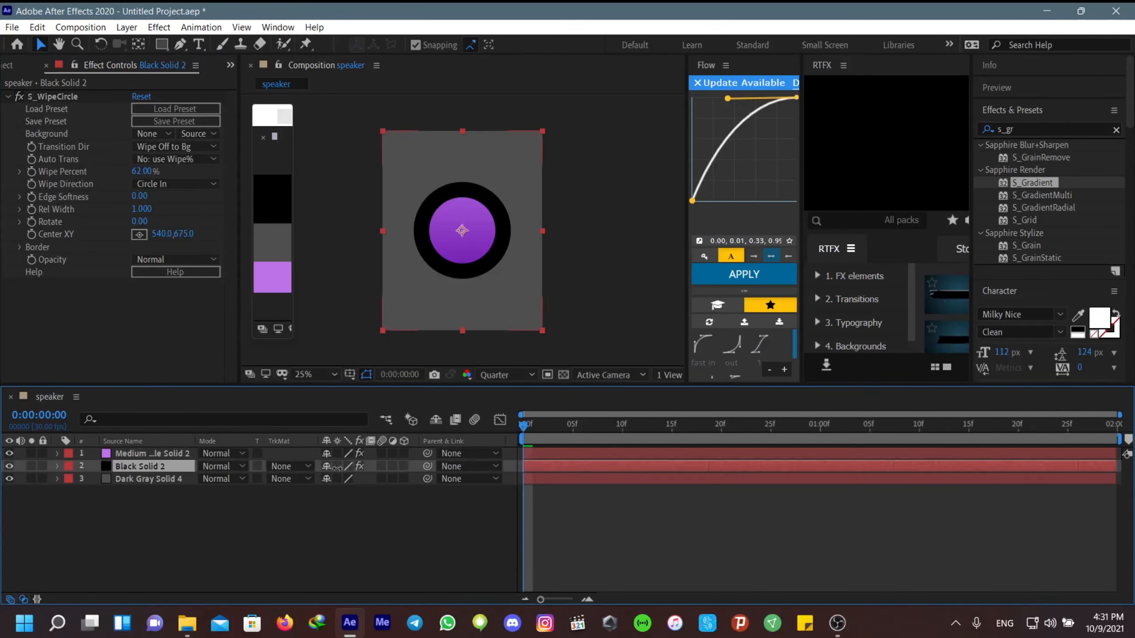
key("ctrl+d")
left_click_drag(171, 469, 167, 451)
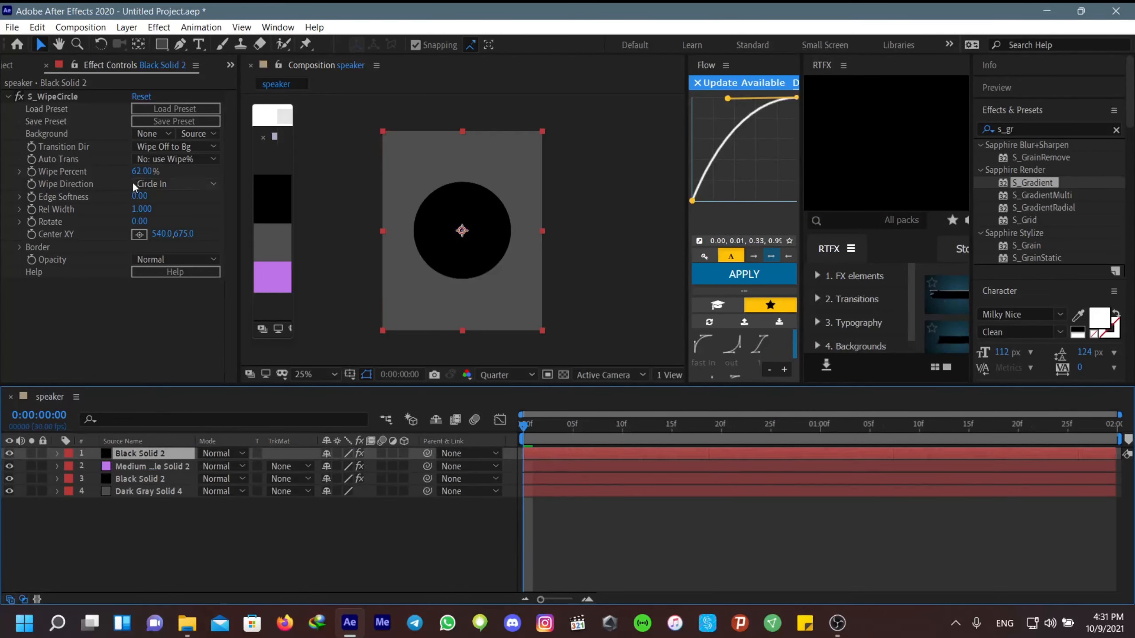
left_click_drag(143, 171, 155, 171)
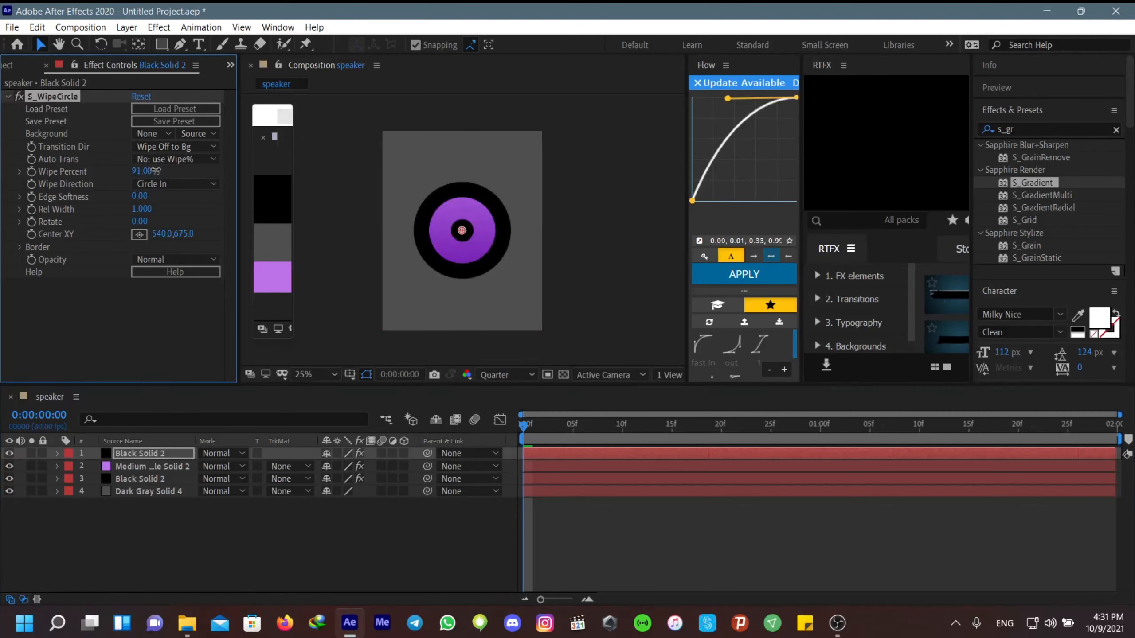
left_click(631, 569)
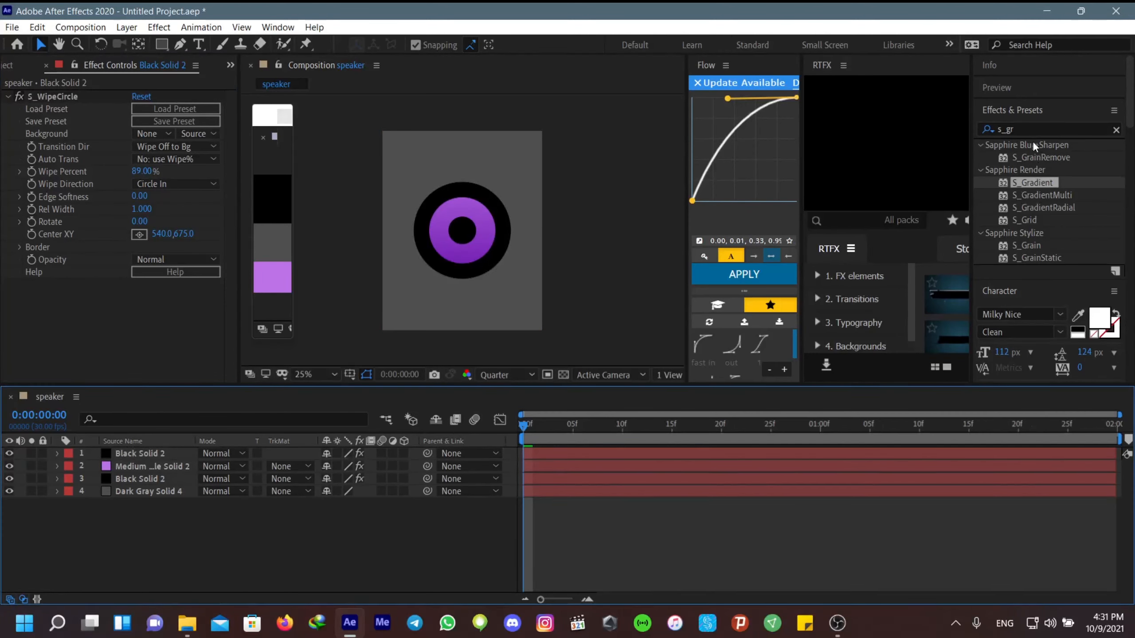
Step: Apply S_DropShadow to the small black center circle with Shadow Blur 269.92 and the shift nearly centered at about 3, -1
left_click(1027, 130)
type("dro")
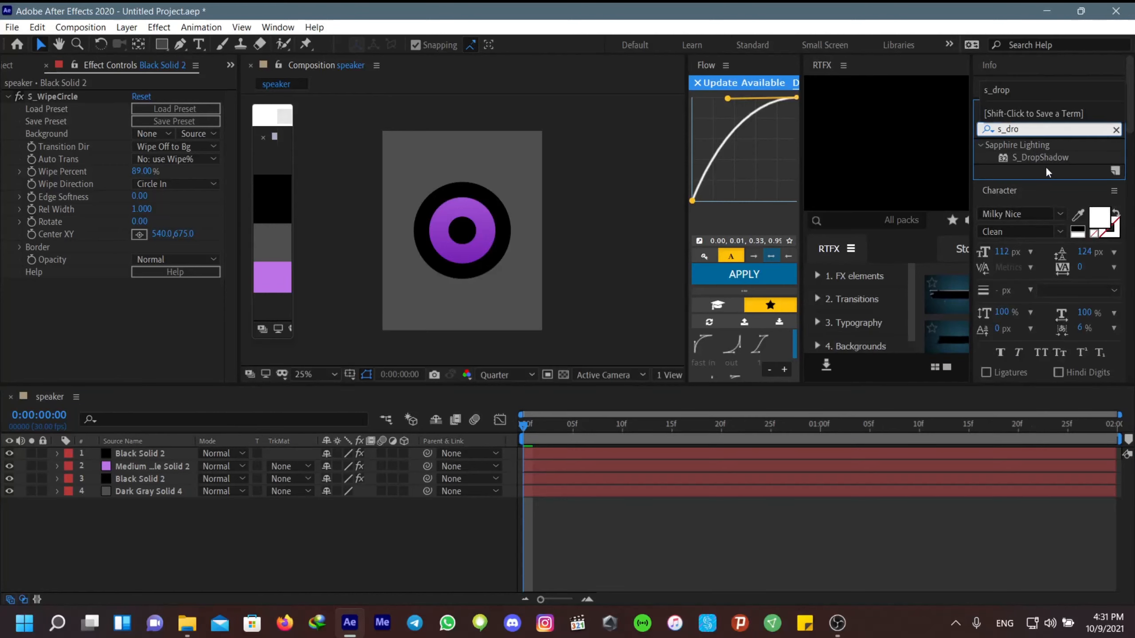
left_click(1051, 158)
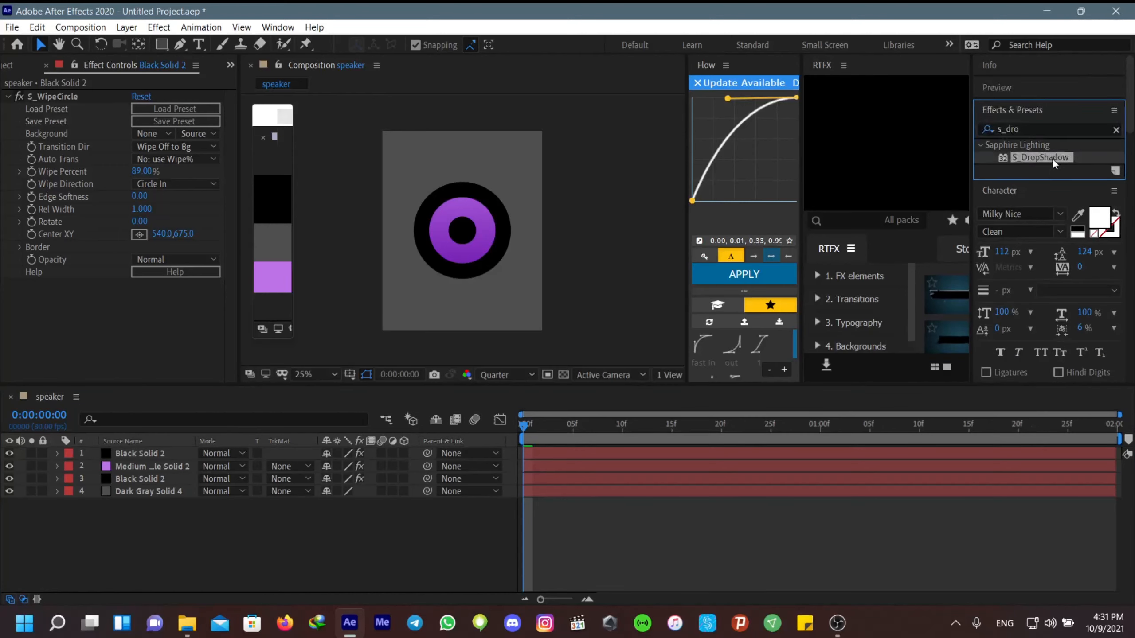
left_click_drag(798, 277, 584, 455)
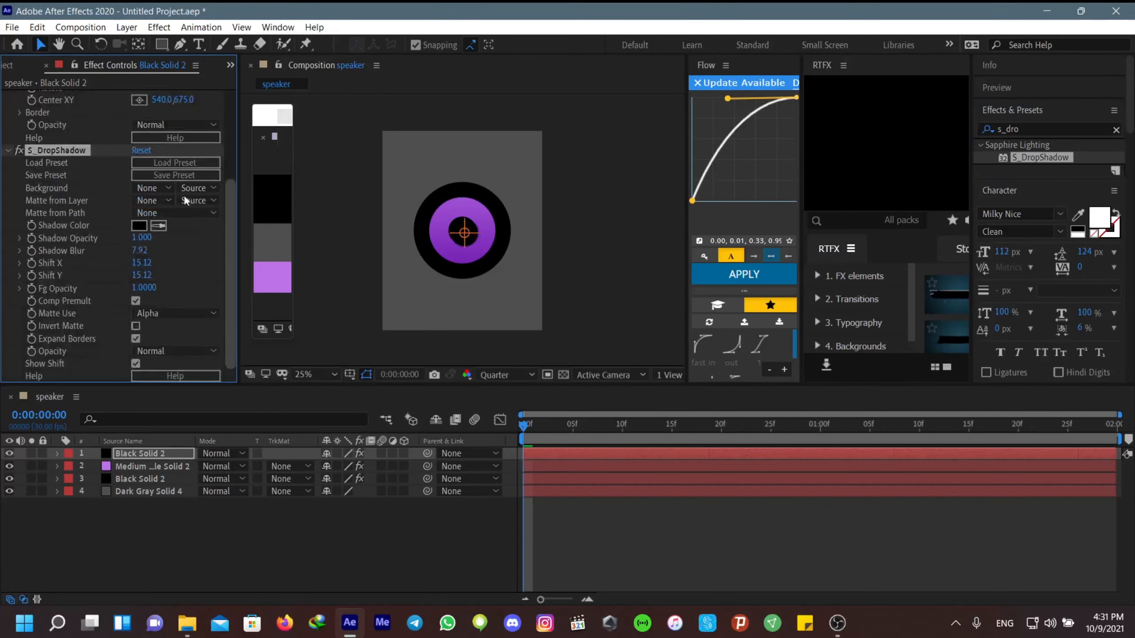
left_click_drag(139, 250, 275, 264)
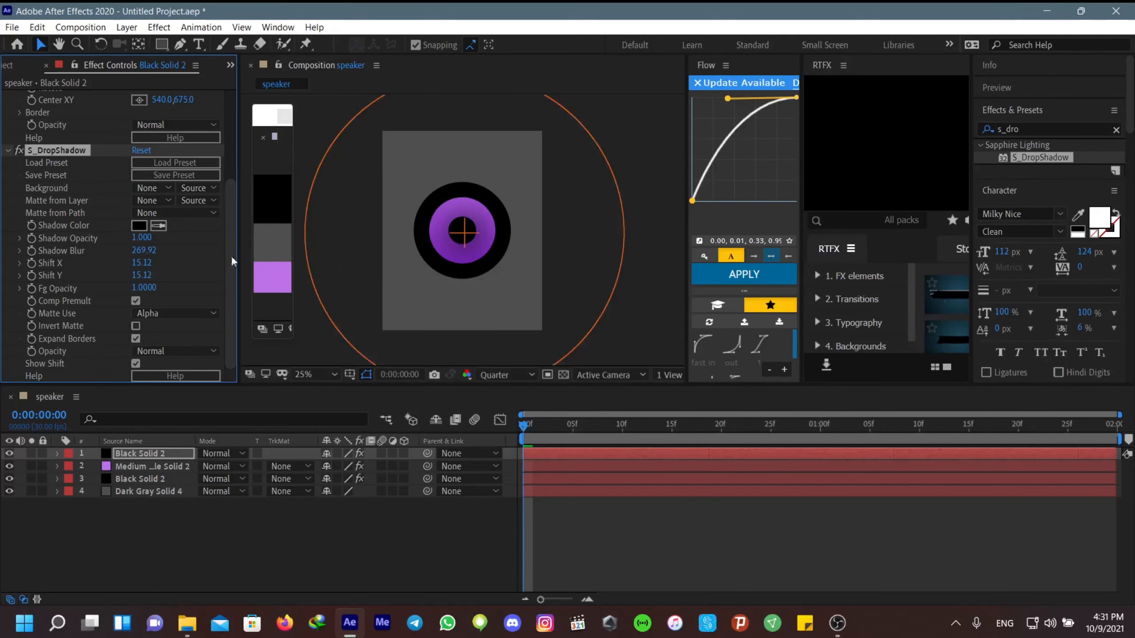
left_click_drag(463, 231, 465, 234)
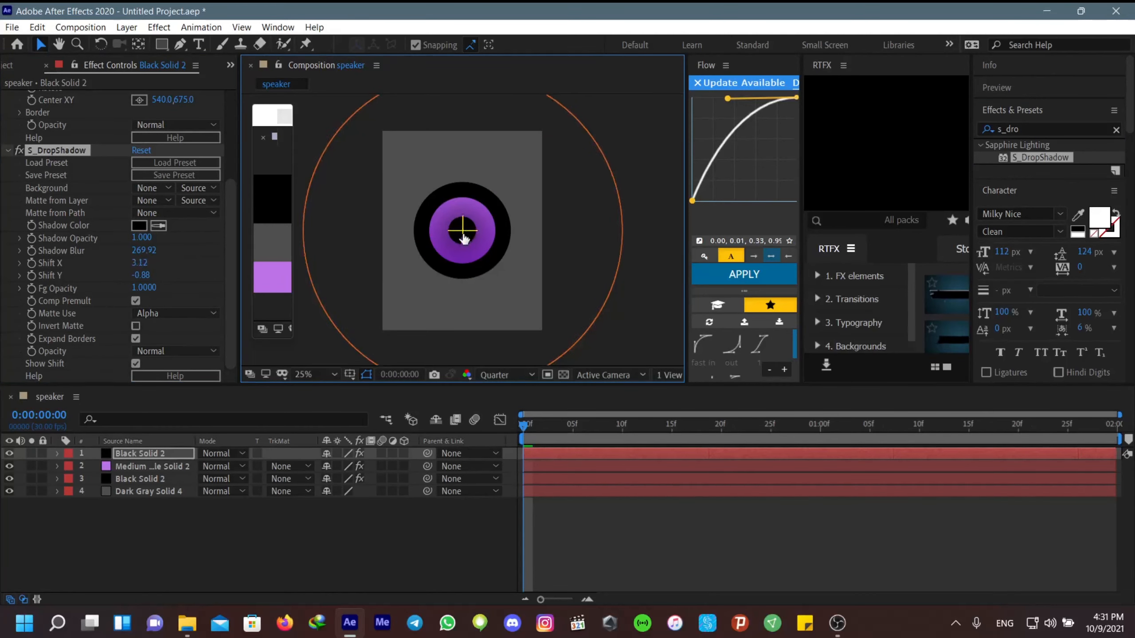
Step: Apply S_DropShadow to the large black circle with Shadow Blur 154.92 and the shift nearly centered at about -1, 3
left_click(545, 465)
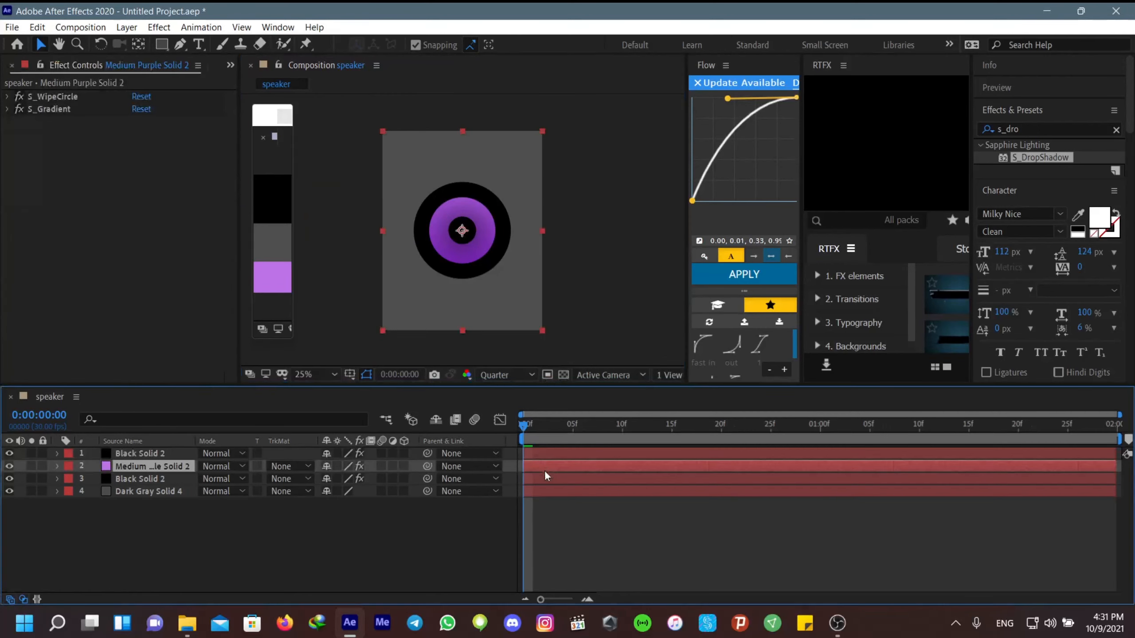
left_click(550, 478)
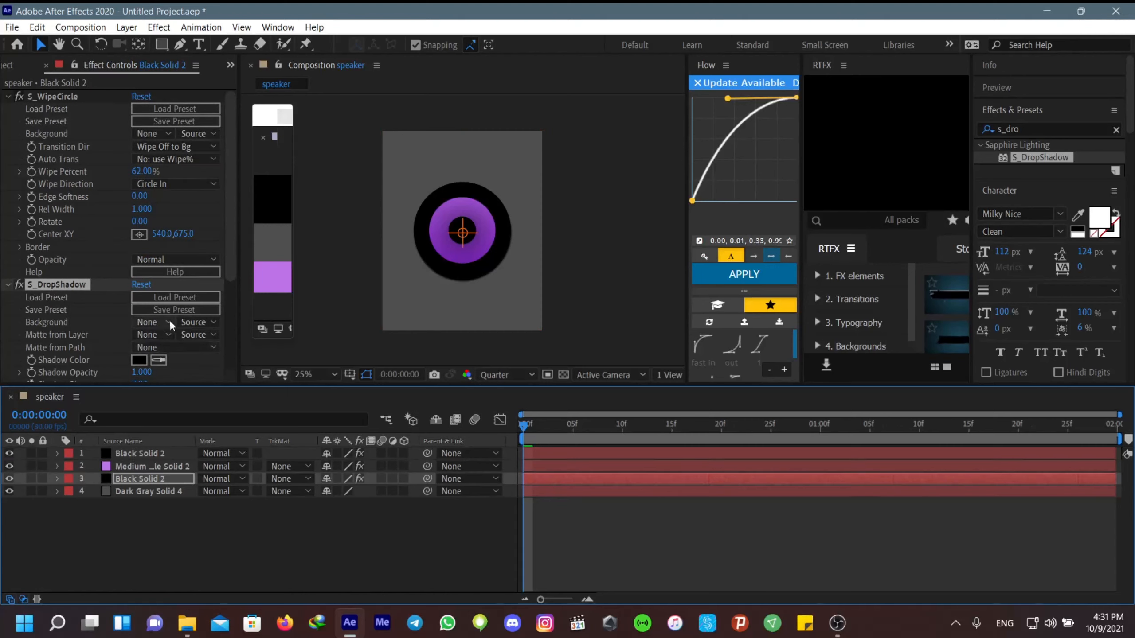
key("Delete")
left_click(575, 491)
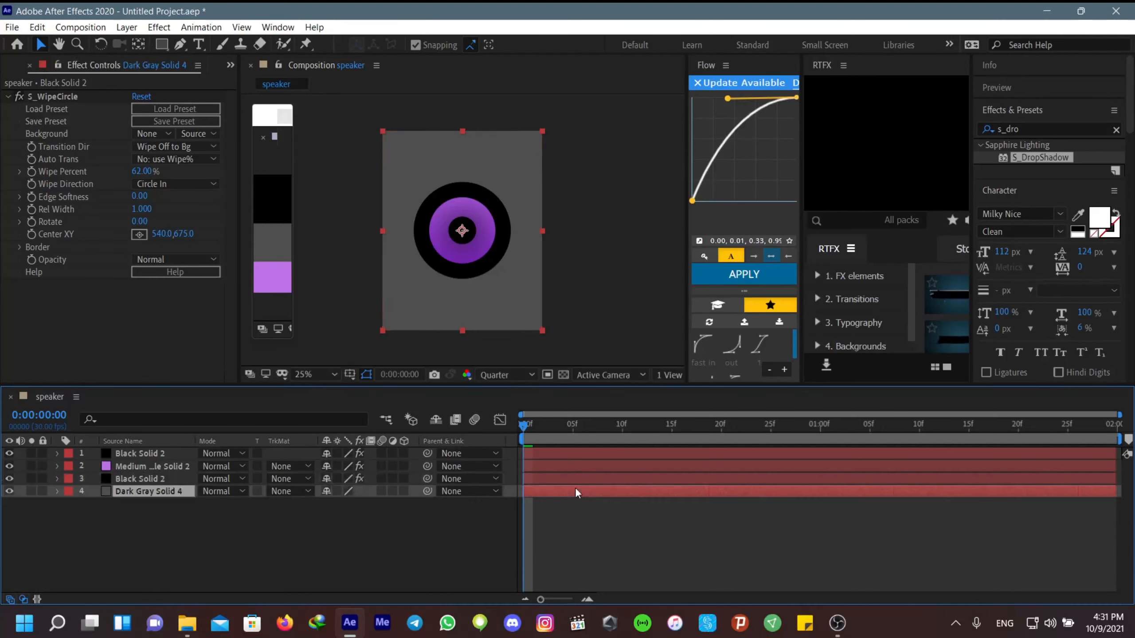
left_click(576, 482)
key("ctrl+z")
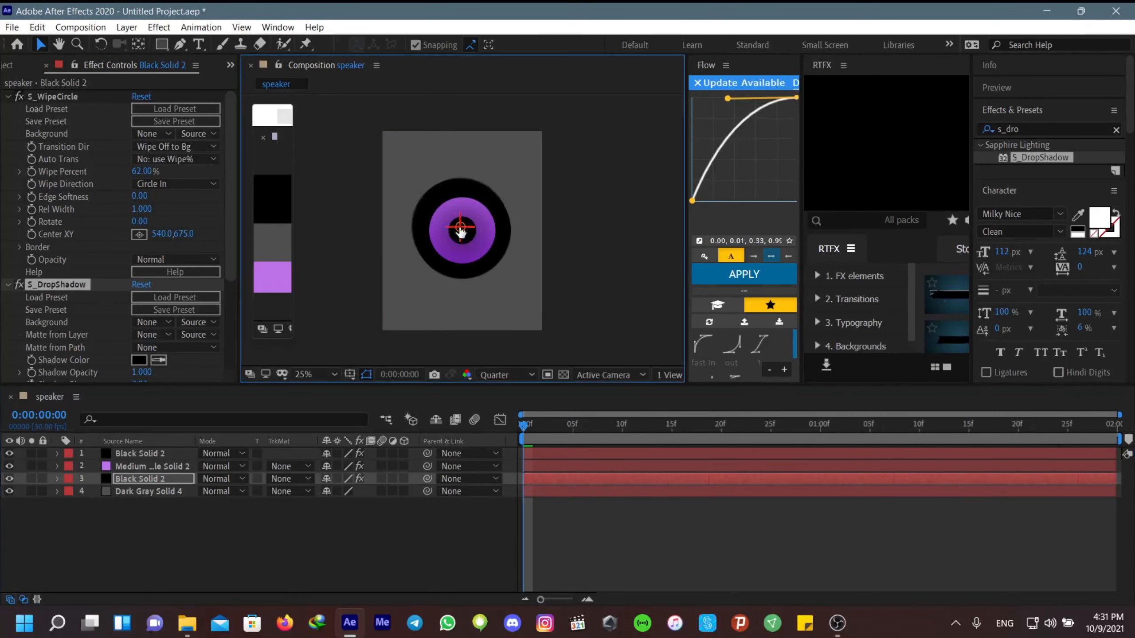
scroll(140, 327, "down", 3)
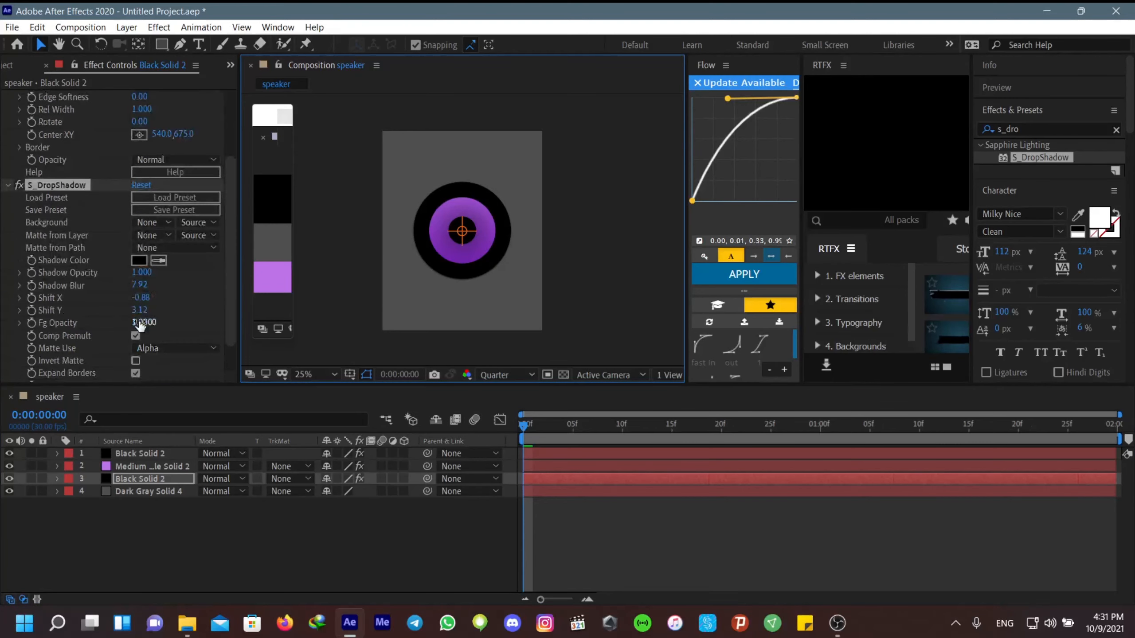
left_click_drag(142, 284, 251, 286)
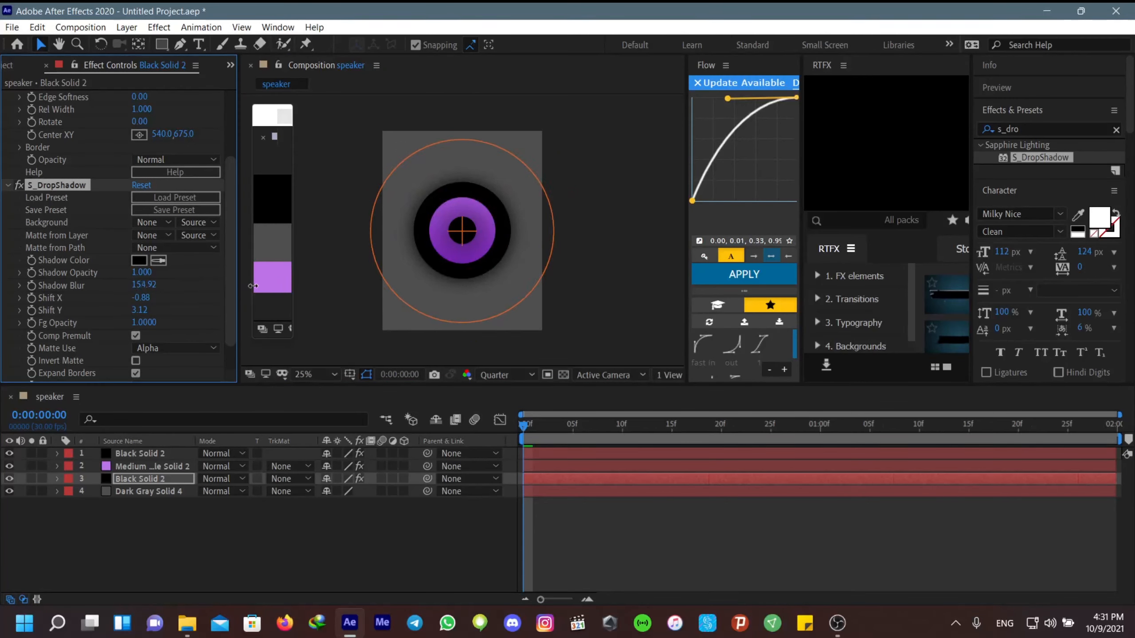
left_click(558, 527)
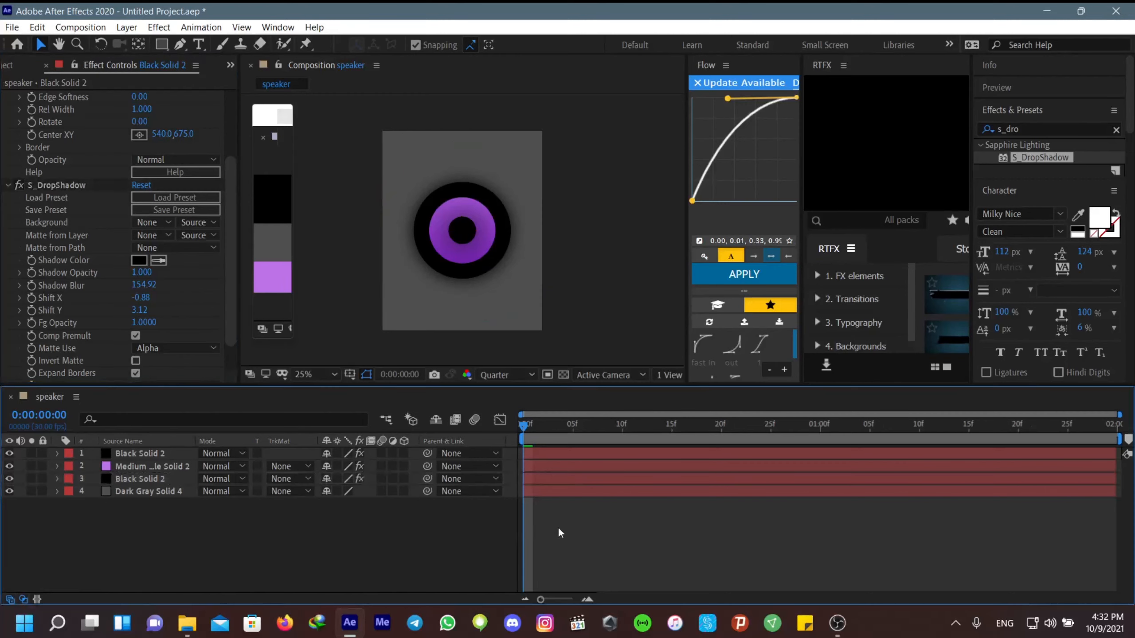
Step: Pre-compose the three circle layers as Pre-comp 1, moving all attributes into the new composition
left_click(157, 487)
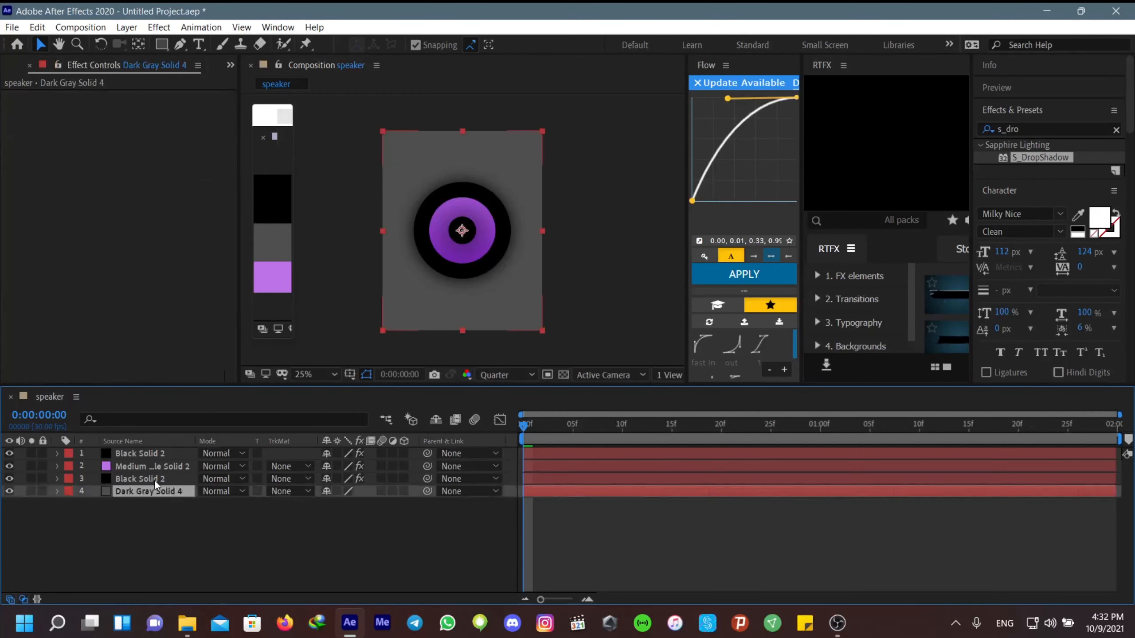
left_click(154, 480)
left_click(145, 452, "shift")
key("ctrl+shift+c")
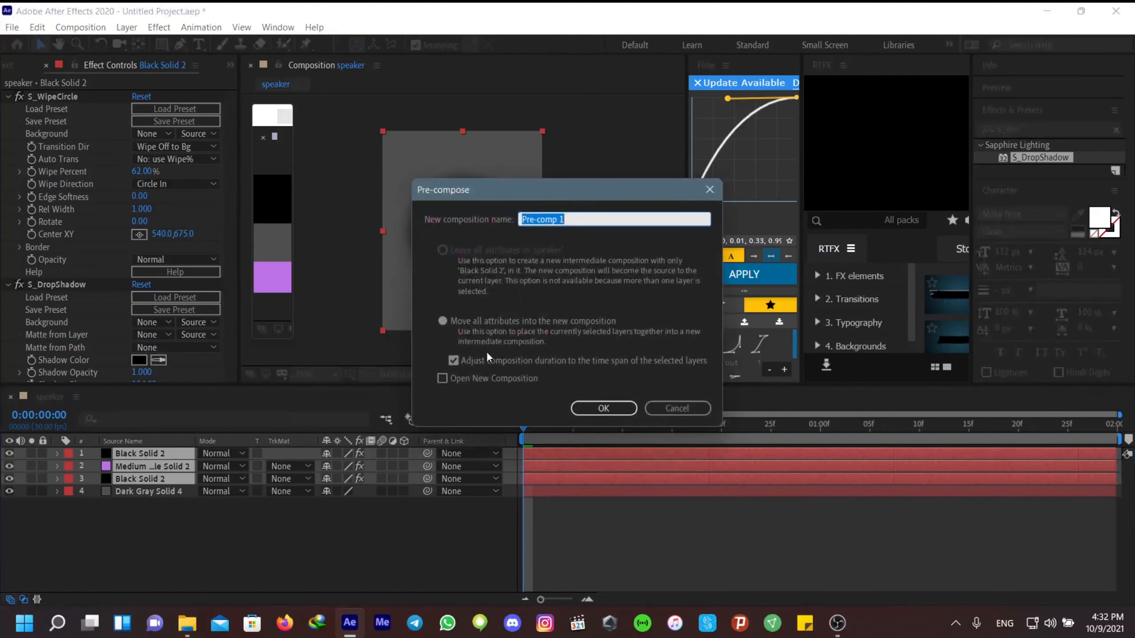
left_click(585, 409)
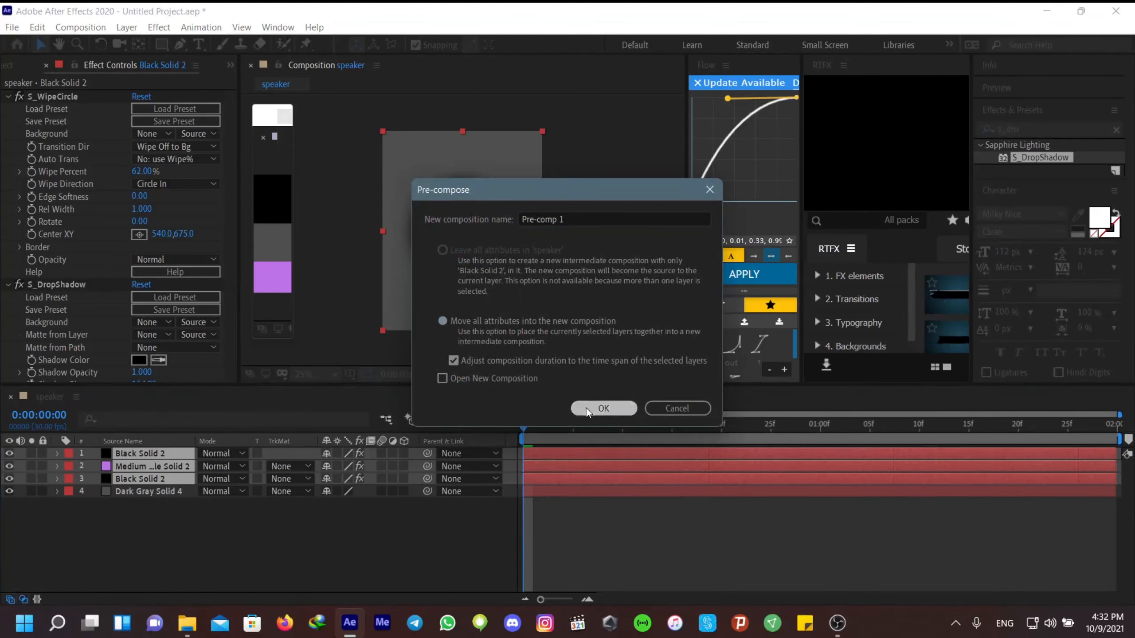
Step: Scale the circle pre-comp to 85% and duplicate it so the two copies sit one above the other on the gray background
key("s")
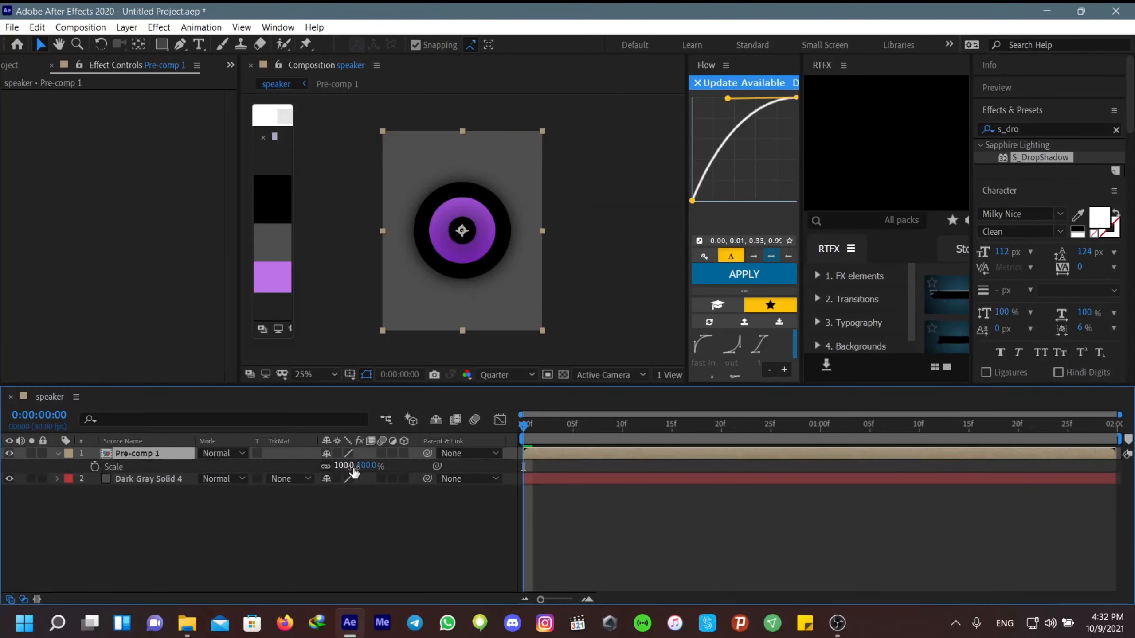
left_click_drag(351, 472, 342, 472)
left_click(463, 245)
left_click_drag(462, 245, 453, 190)
key("ctrl+d")
key("a")
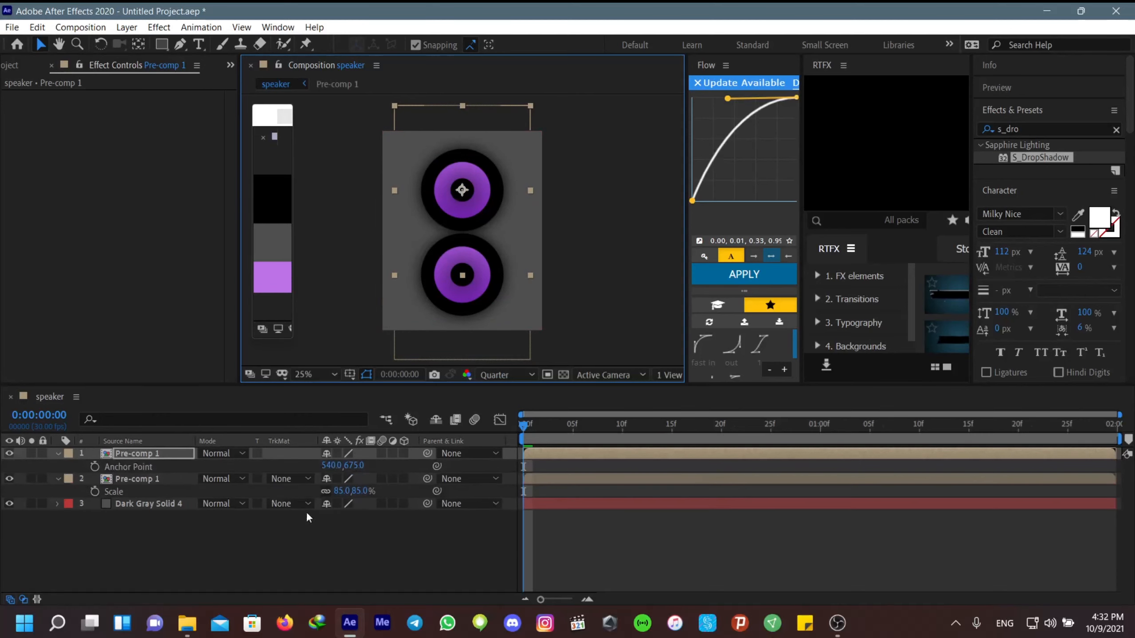
left_click(329, 464)
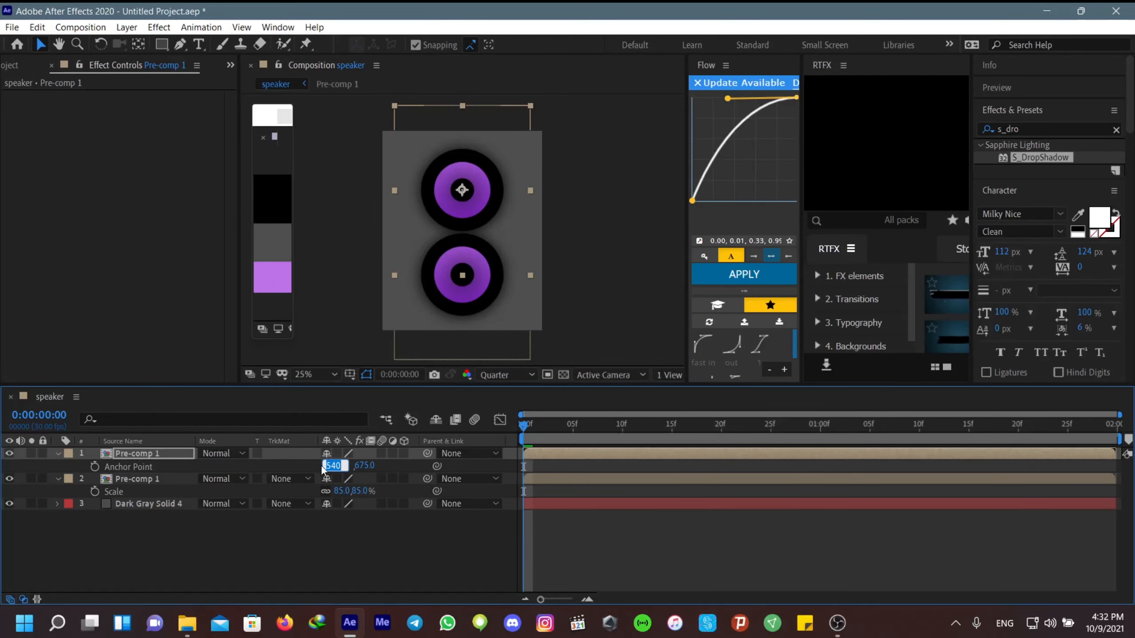
type("5")
left_click(333, 543)
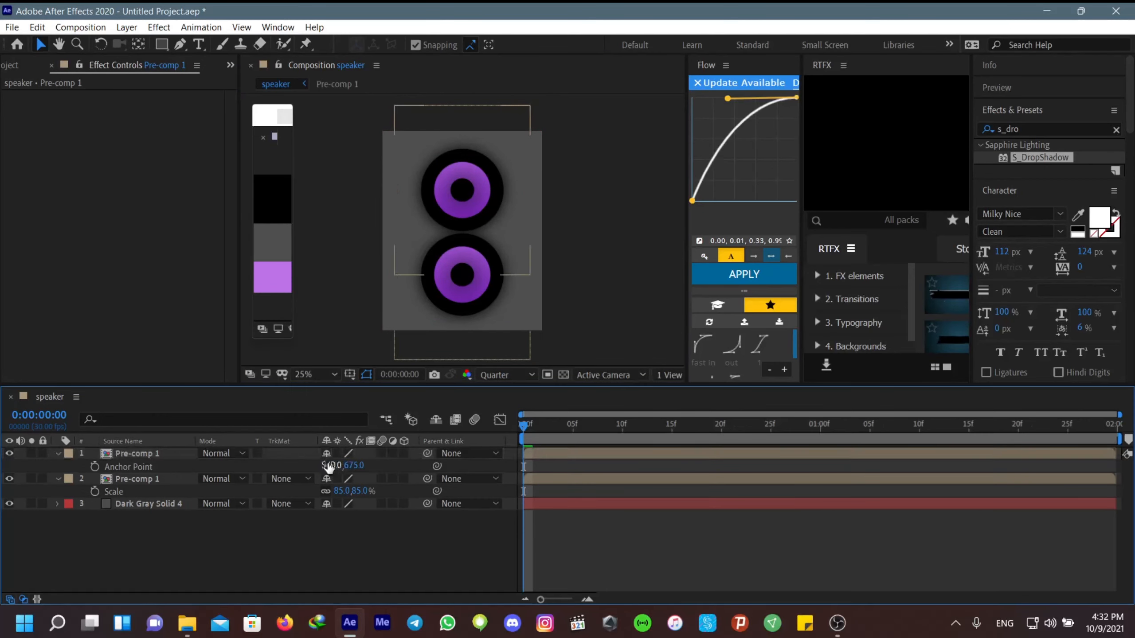
Step: Scale the upper speaker circle to 66% and collapse the properties of both circle layers
left_click(142, 456)
key("s")
left_click_drag(336, 466, 327, 465)
left_click(581, 548)
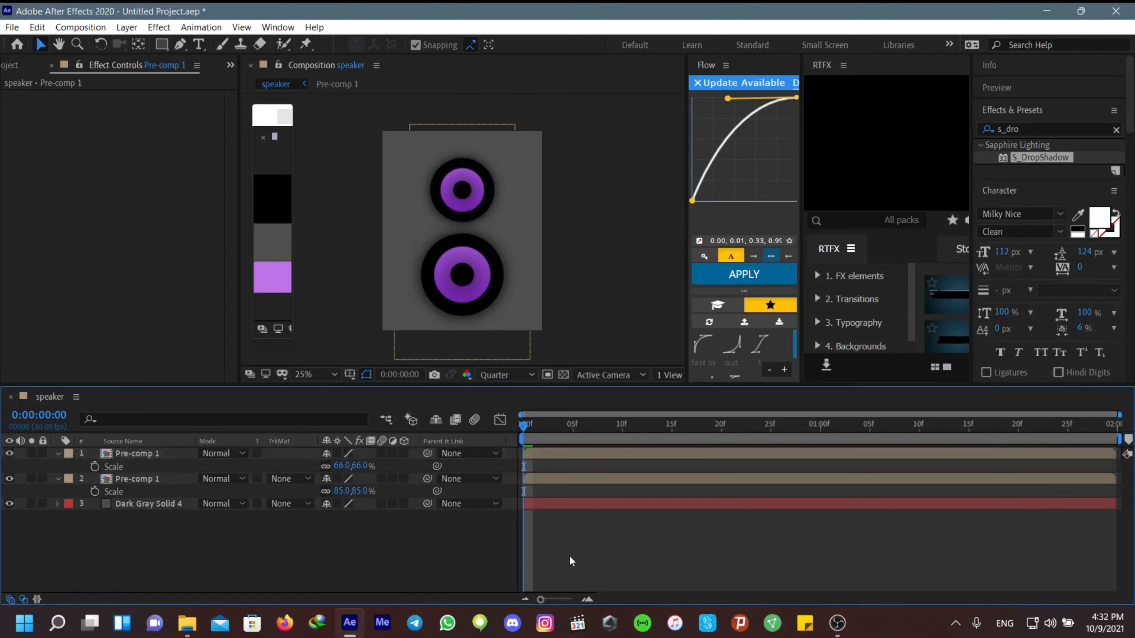
left_click(58, 454)
left_click(57, 466)
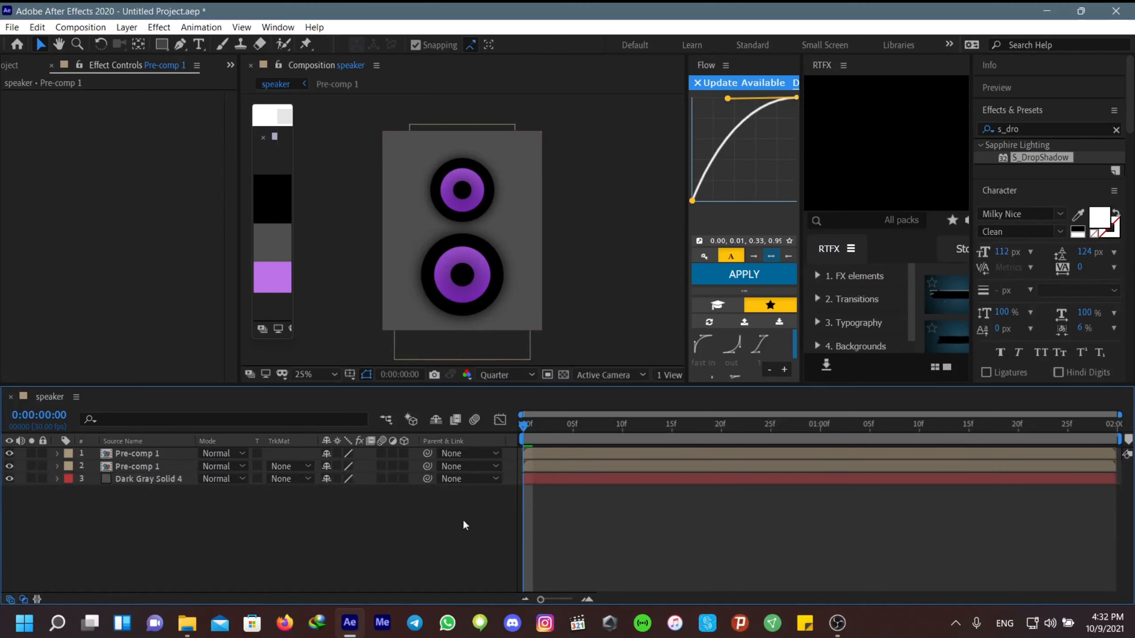
Step: Pre-compose both circle layers and the dark gray solid into a composition named speaker
left_click(141, 479)
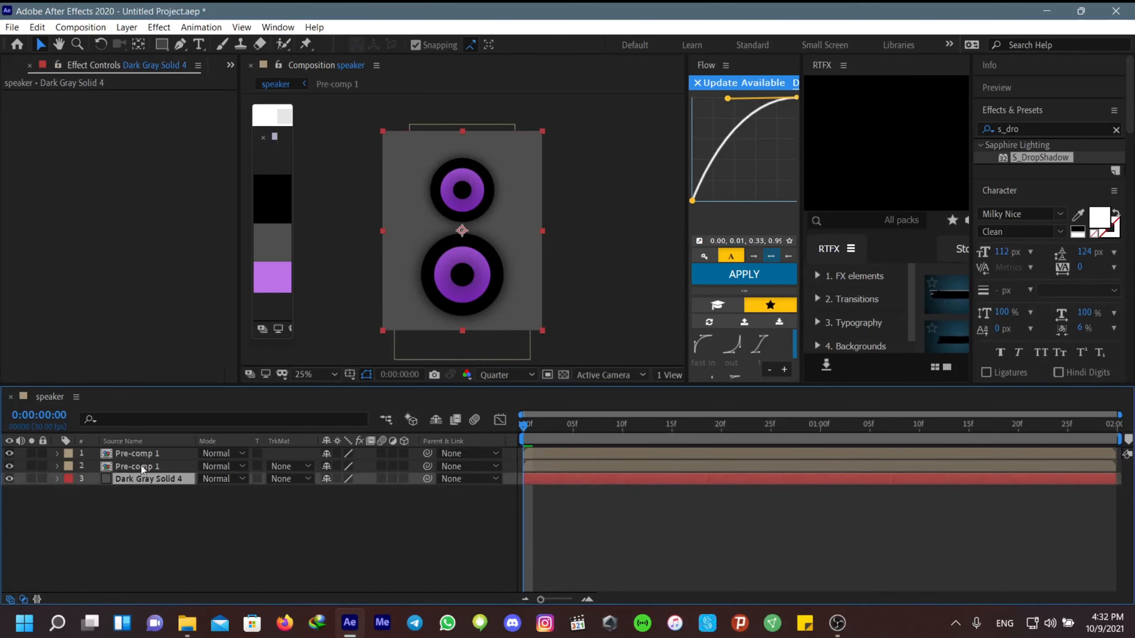
left_click(144, 452, "shift")
key("ctrl+shift+c")
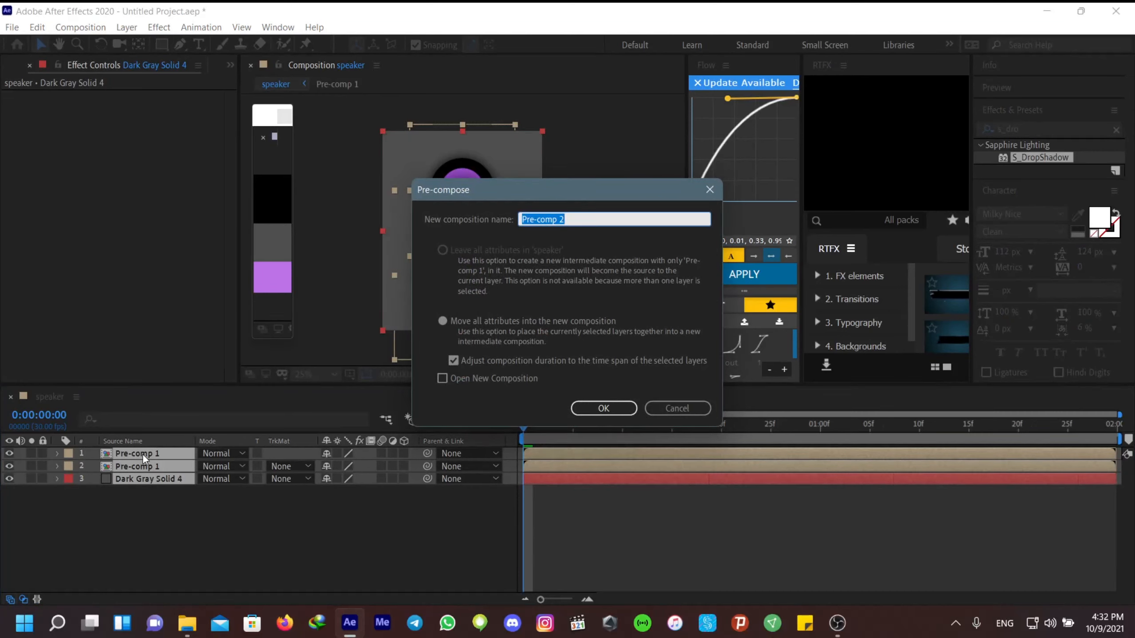
type("sp")
left_click(602, 408)
left_click(578, 555)
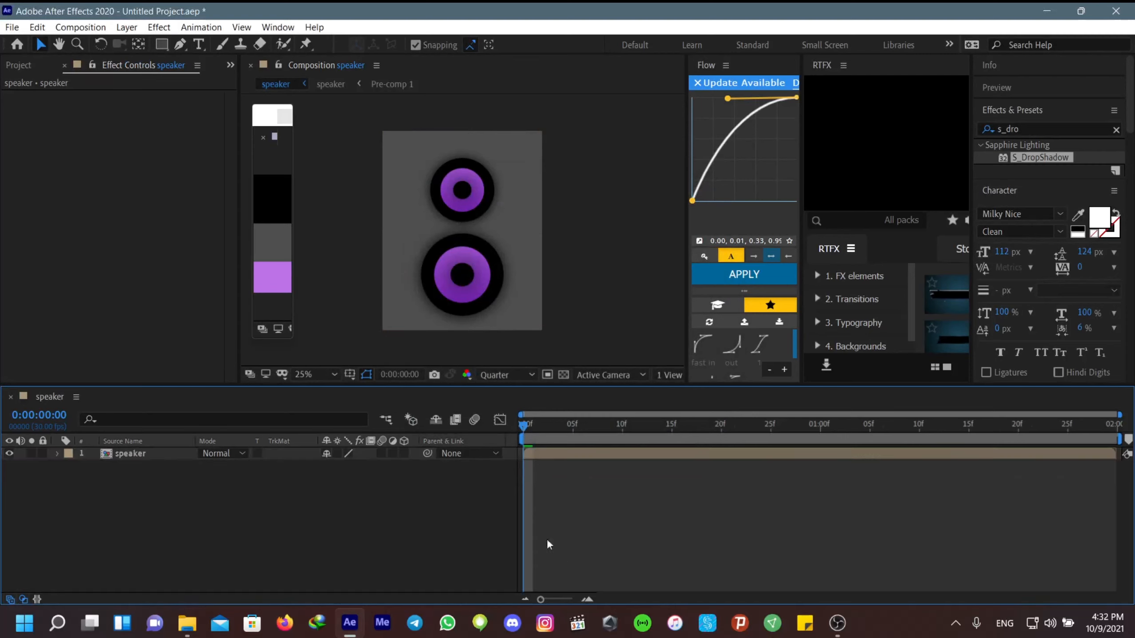
Step: Add the 1315207..._n.jpg photo above the speaker layer, start it at 1 second and preview the change of picture
left_click(7, 69)
left_click(57, 199)
left_click(58, 208)
left_click_drag(53, 210, 139, 450)
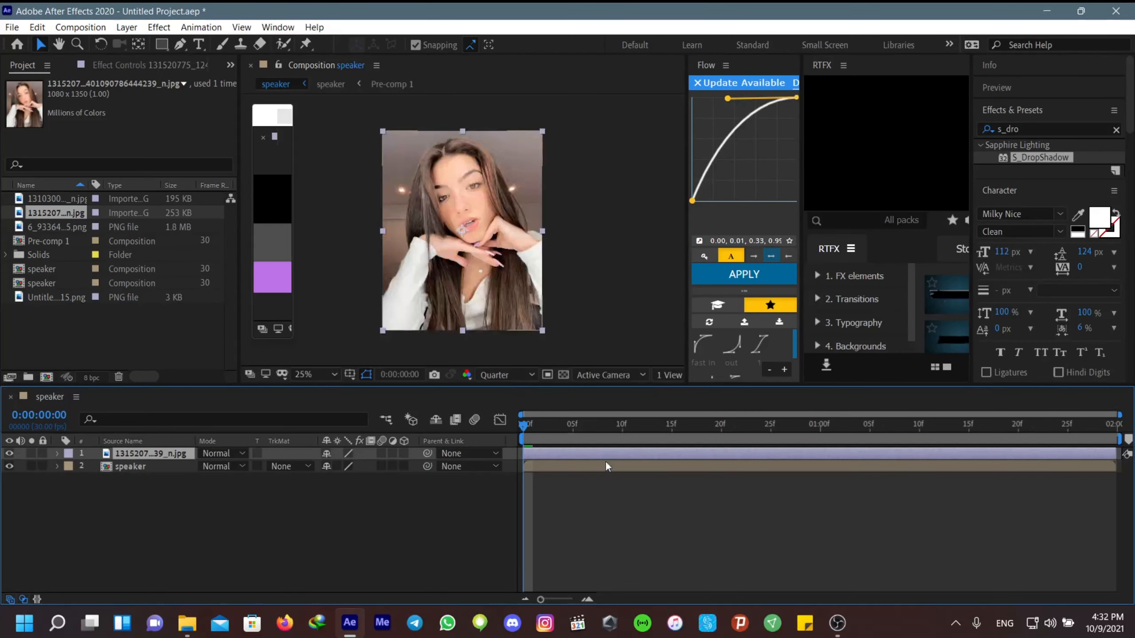
left_click_drag(578, 454, 863, 454)
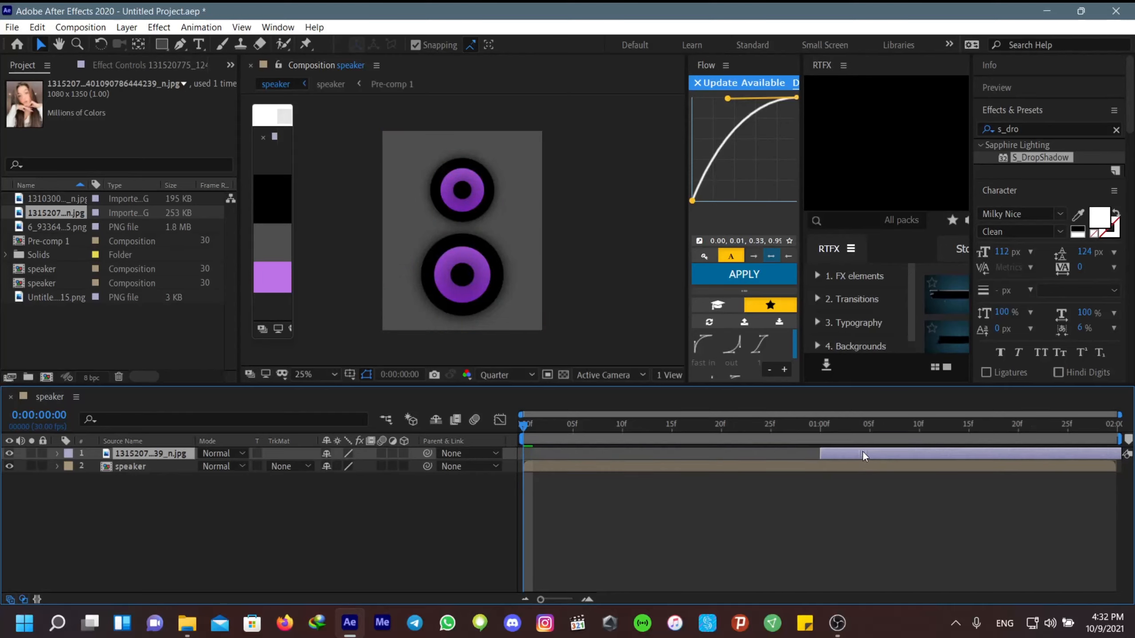
key("space")
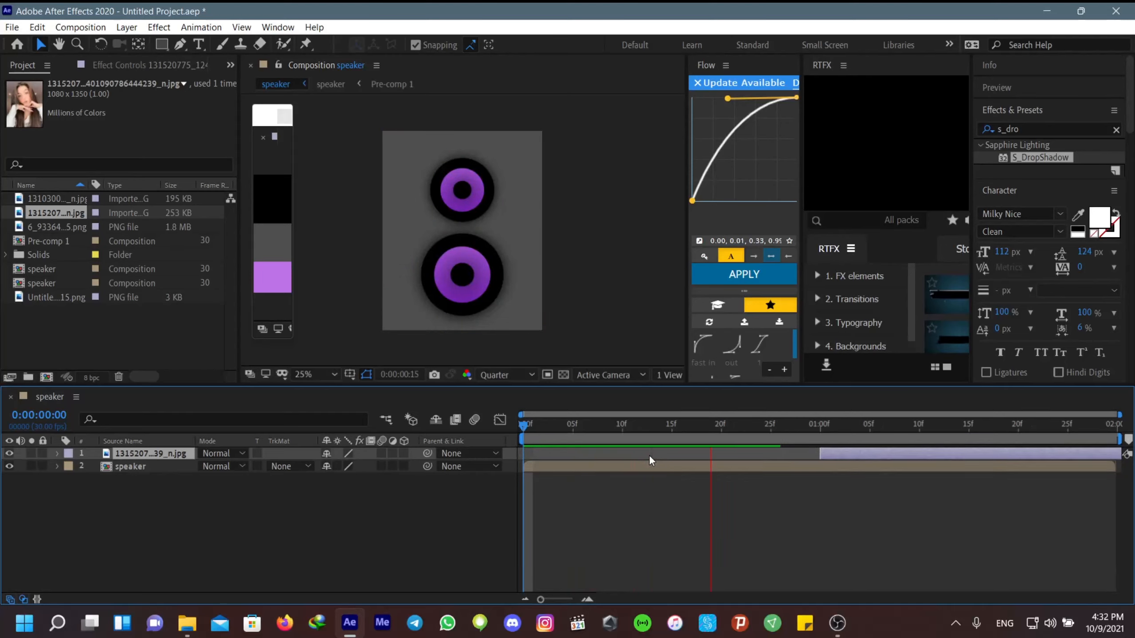
left_click(1002, 427)
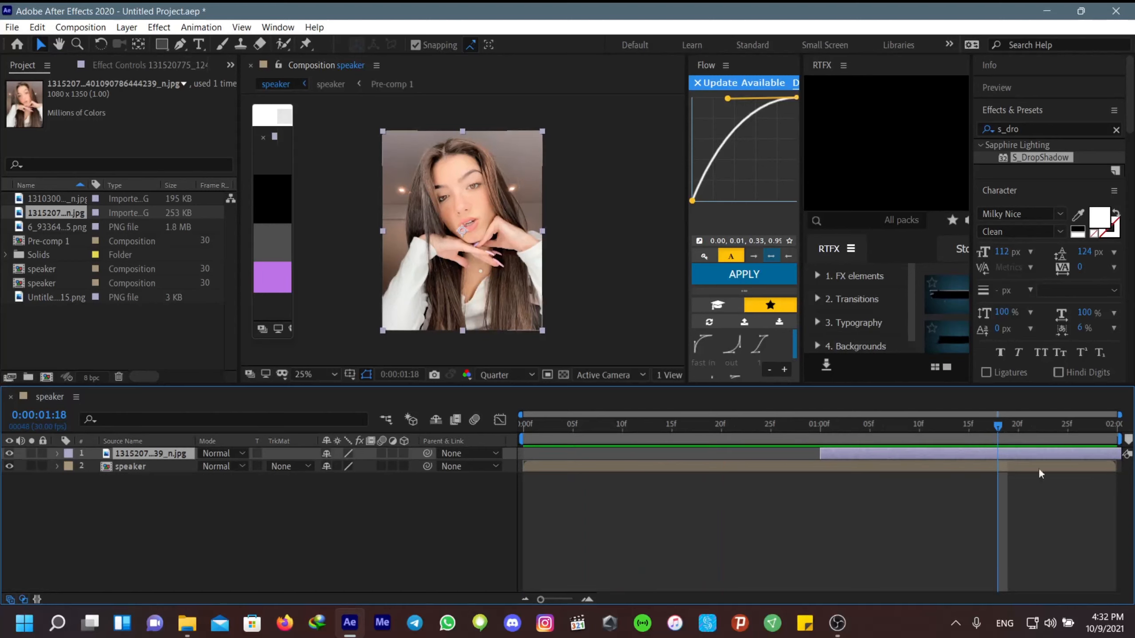
left_click_drag(997, 424, 1108, 425)
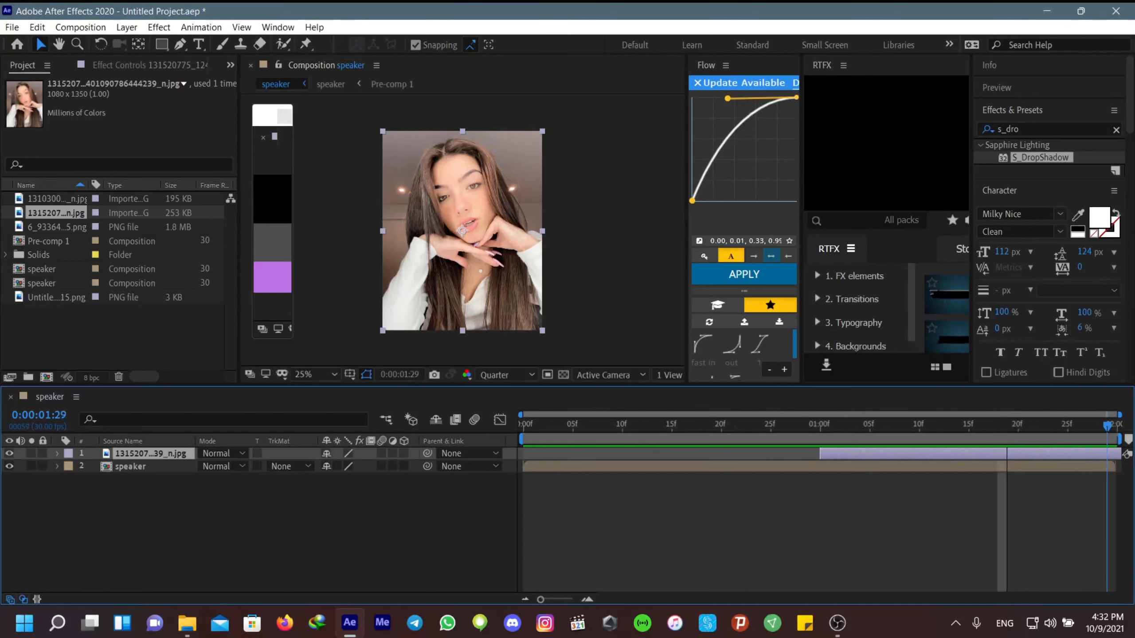
Step: Pre-compose the photo and speaker layers into a composition named front, moving all attributes into it
left_click(1083, 467)
right_click(1071, 458)
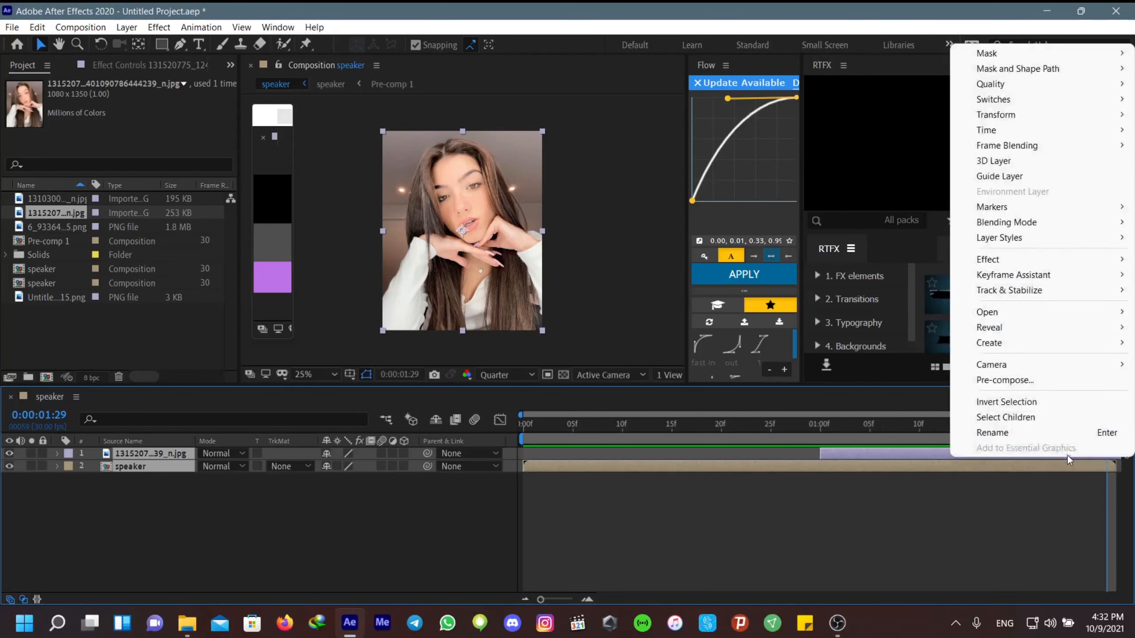
left_click(978, 381)
type("front")
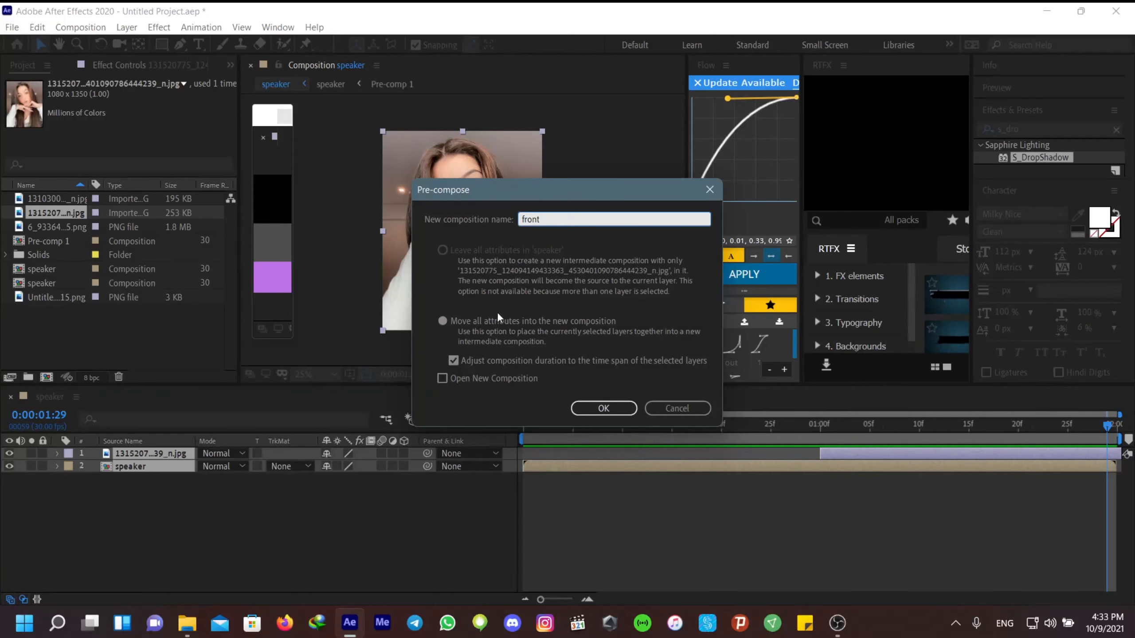
left_click(499, 313)
left_click(586, 405)
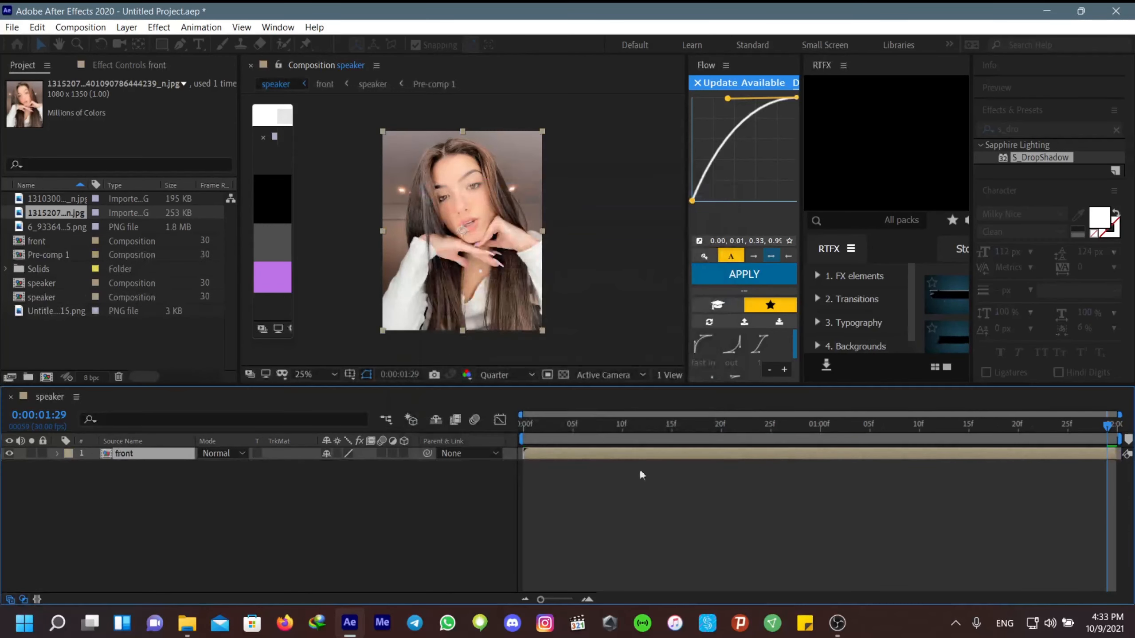
Step: Return to the first frame, hide the front layer and create a 1080 × 1350 solid colored from the palette's dark gray swatch
left_click_drag(1104, 431, 348, 486)
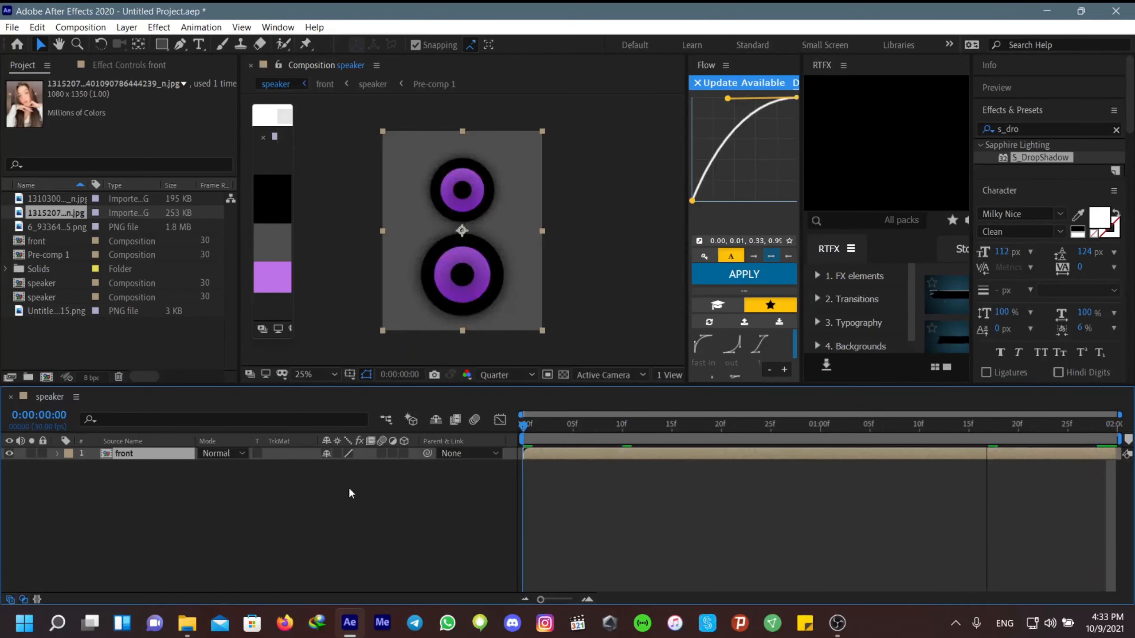
left_click(9, 454)
right_click(133, 483)
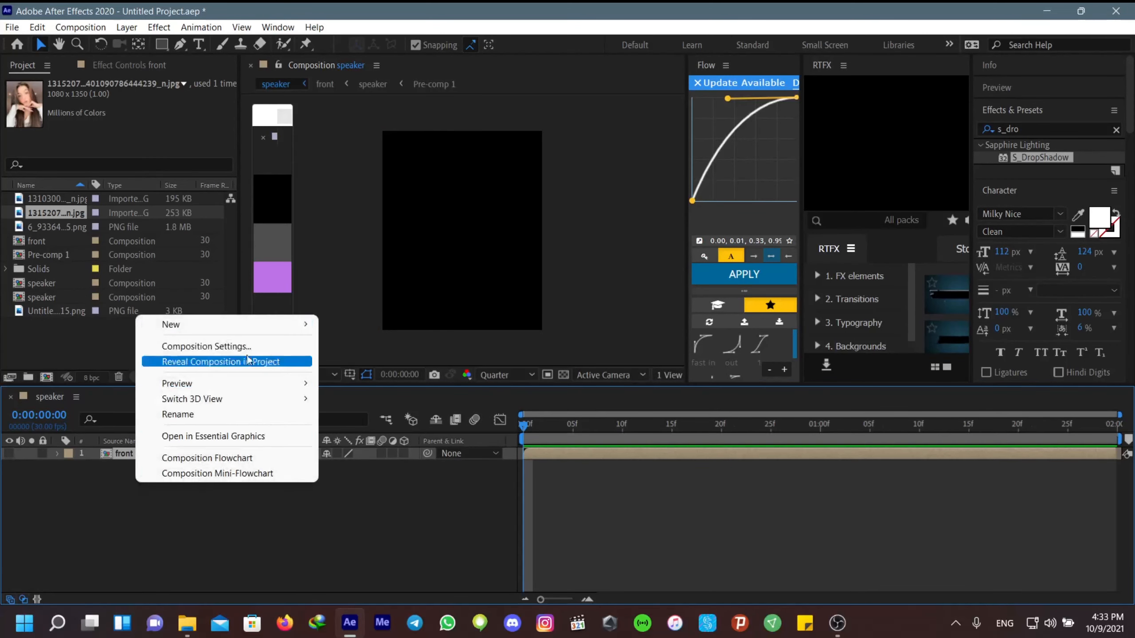
mouse_move(228, 321)
left_click(430, 363)
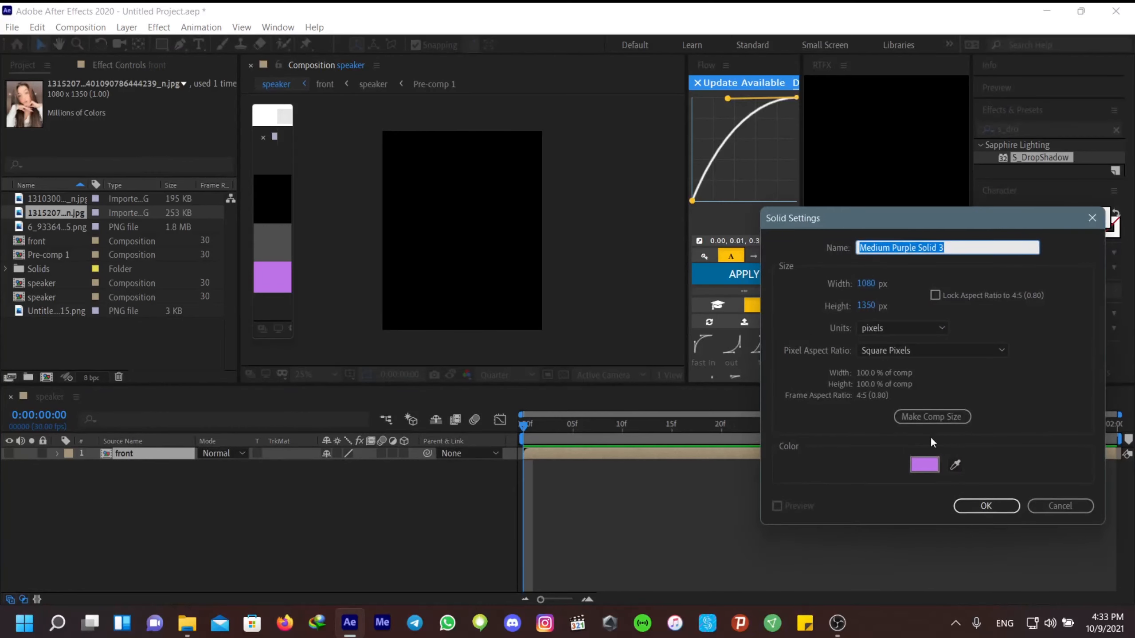
left_click(954, 464)
left_click(276, 231)
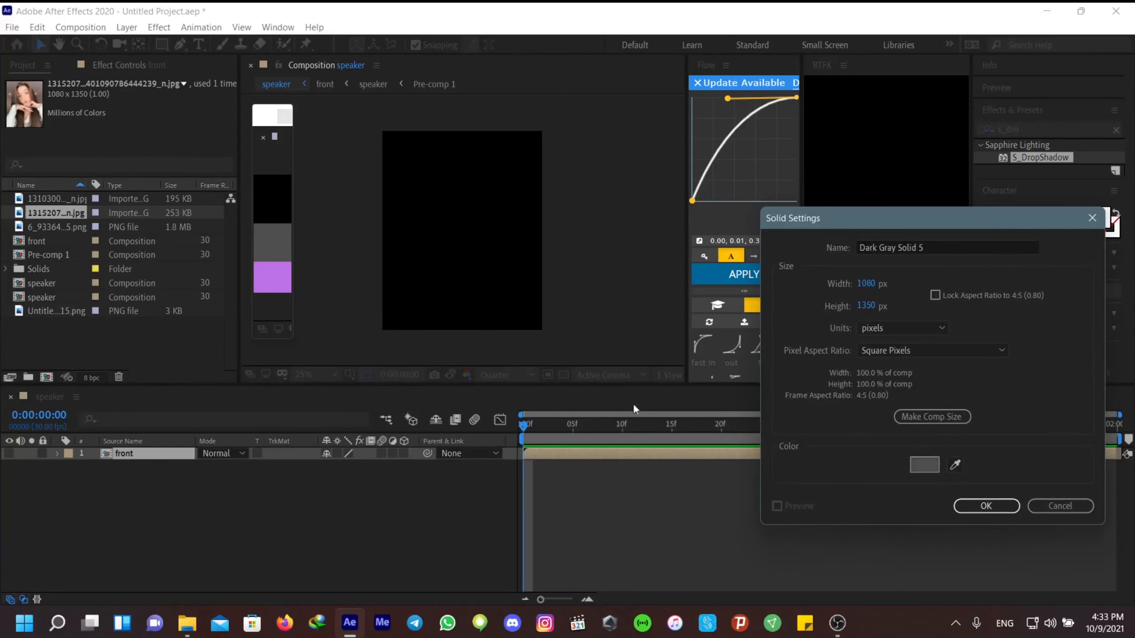
left_click(986, 506)
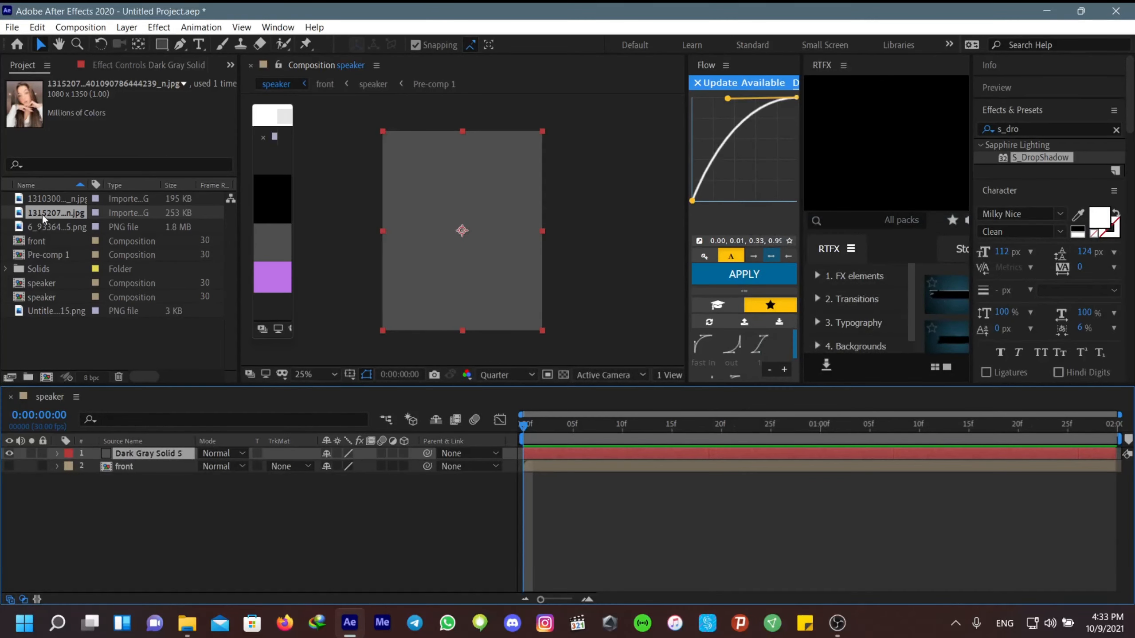
Step: Add the 1310300..._n.jpg photo above the new gray solid, starting at 1 second, and preview it
left_click_drag(52, 200, 869, 458)
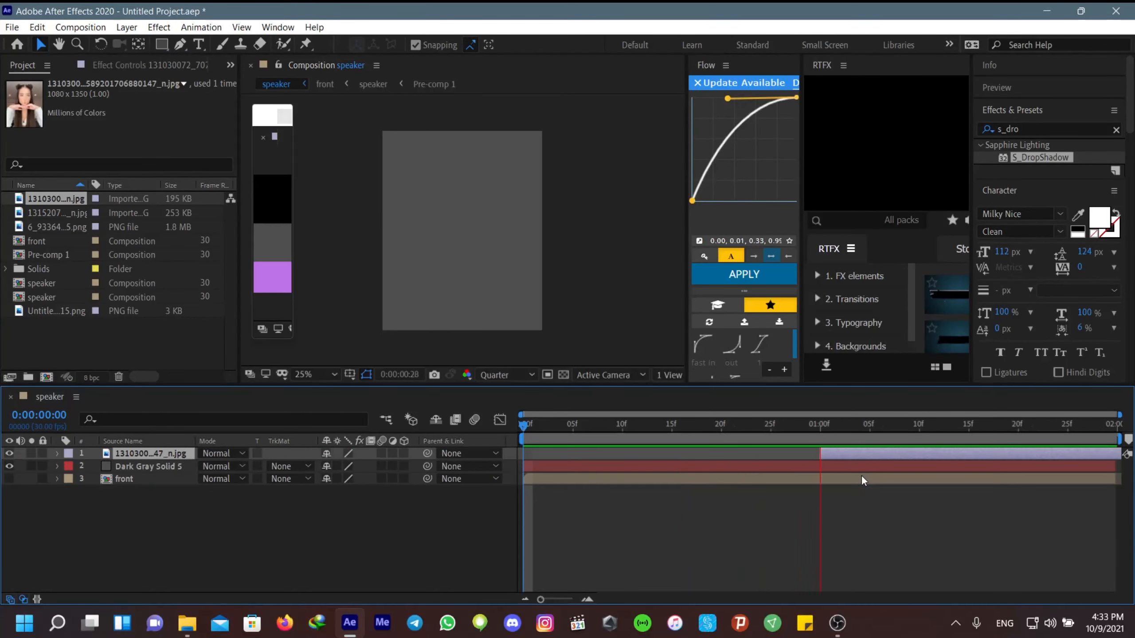
key("space")
Step: Pre-compose the photo and dark gray solid layers into a composition named sides, moving all attributes into it
left_click(923, 464, "ctrl")
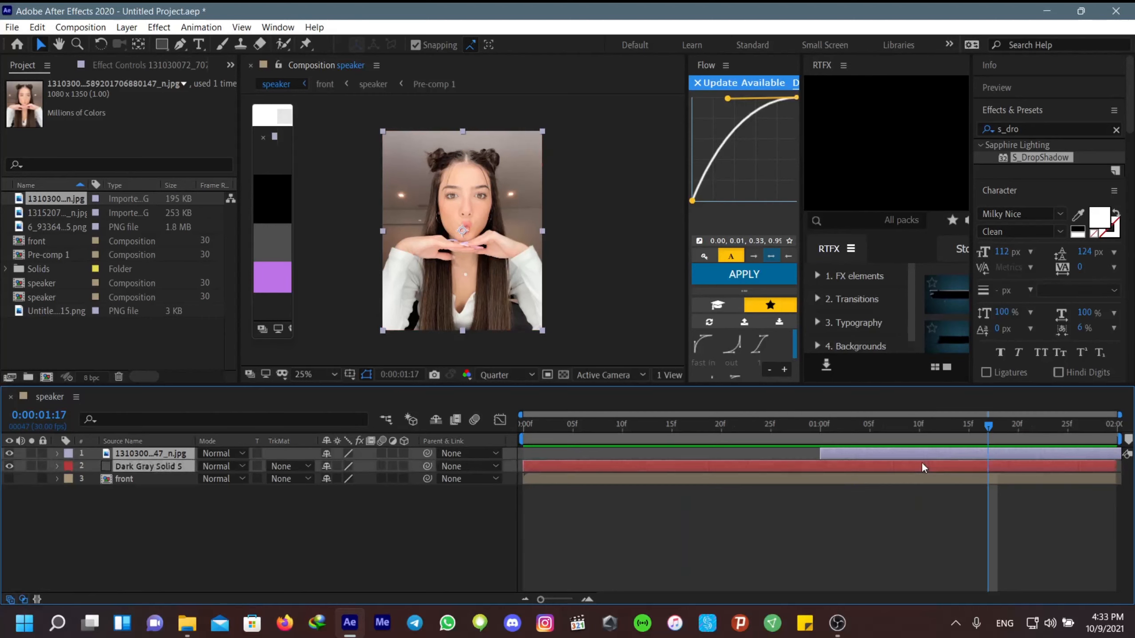
key("ctrl+shift+c")
type("side")
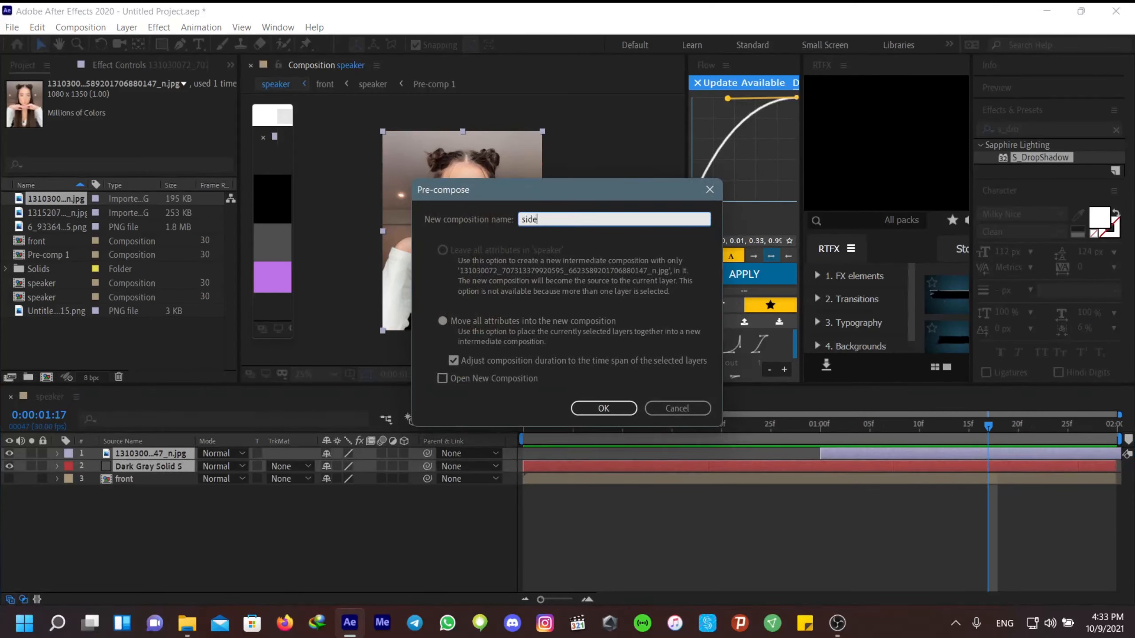
type("s")
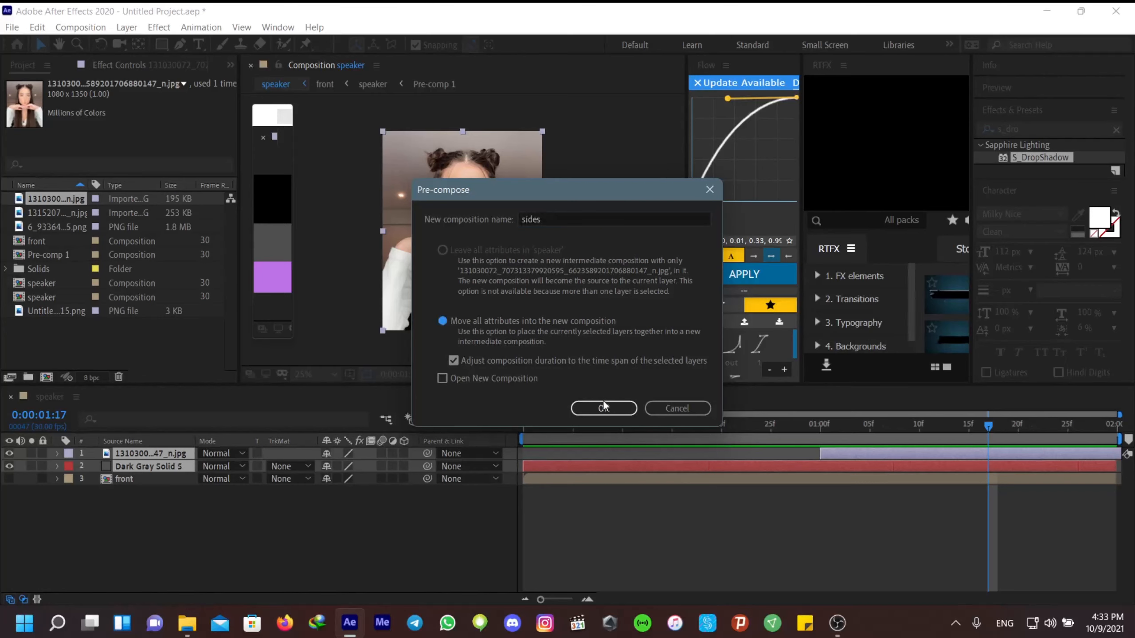
left_click(603, 407)
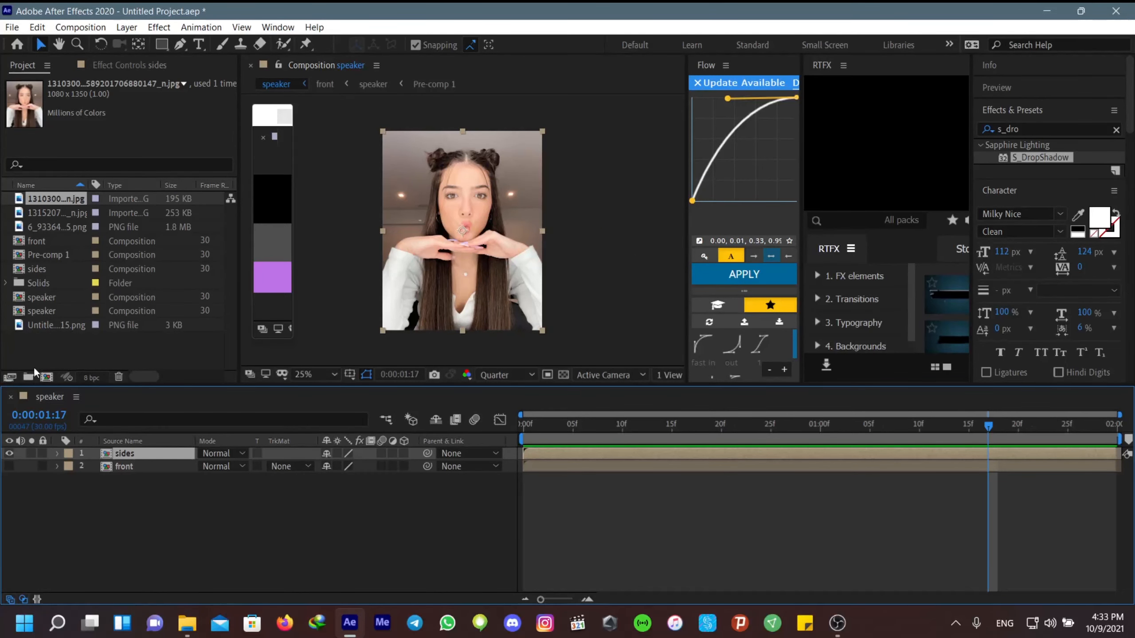
Step: Create a new composition named top at 1080 × 1080 with a duration of 2 seconds
left_click(47, 377)
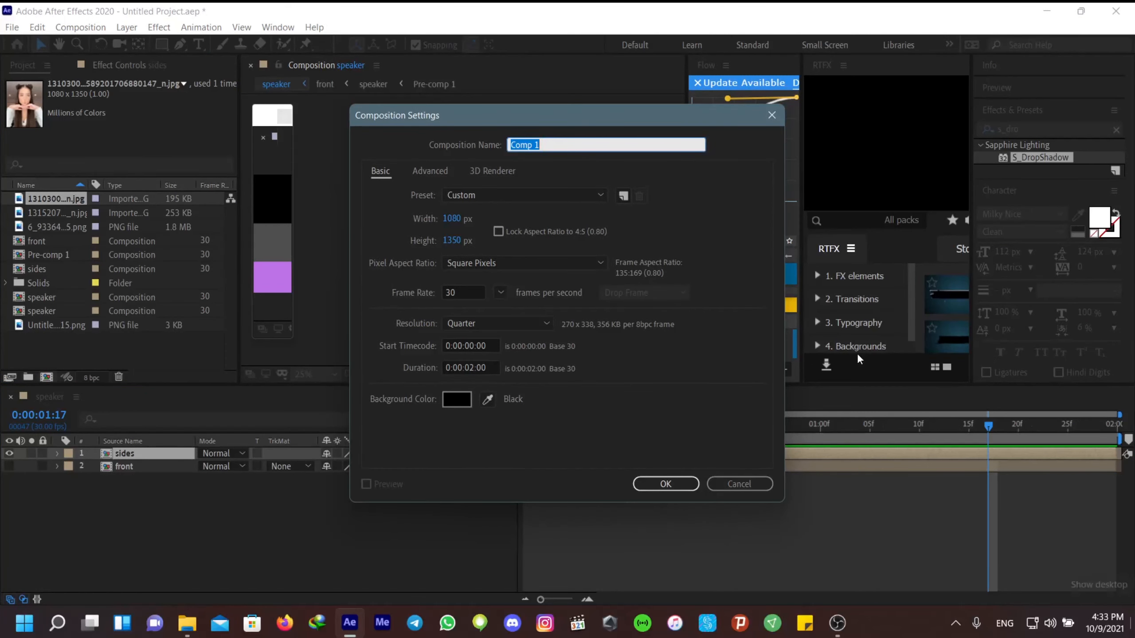
type("top")
left_click(451, 240)
type("1980")
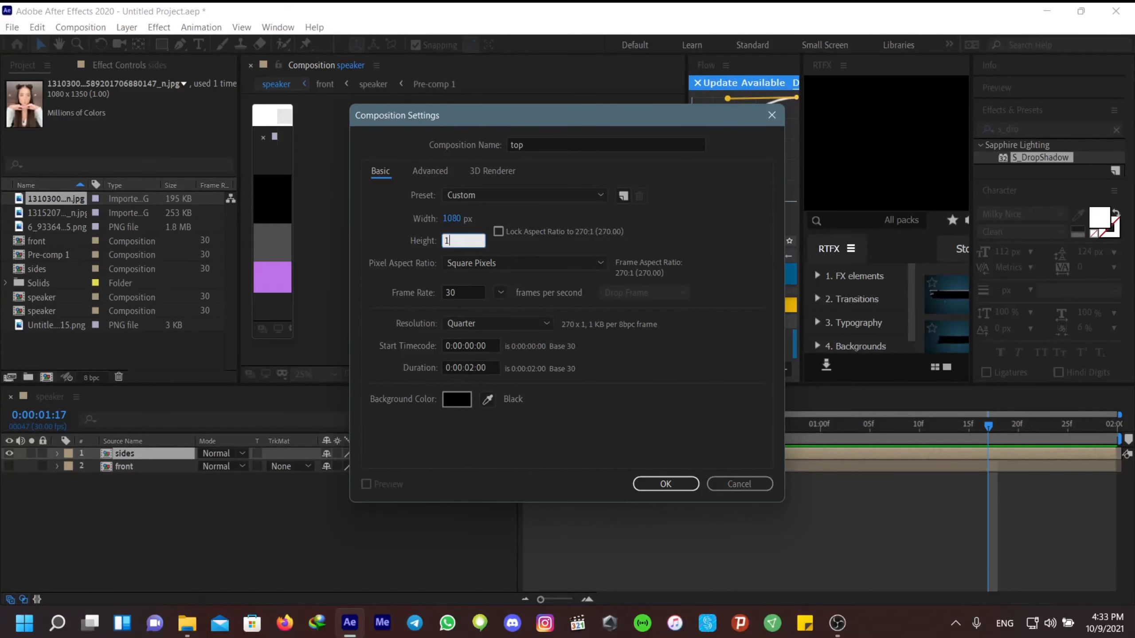
left_click(666, 484)
Step: Add a 1080 × 1080 dark gray solid to the top composition
right_click(558, 444)
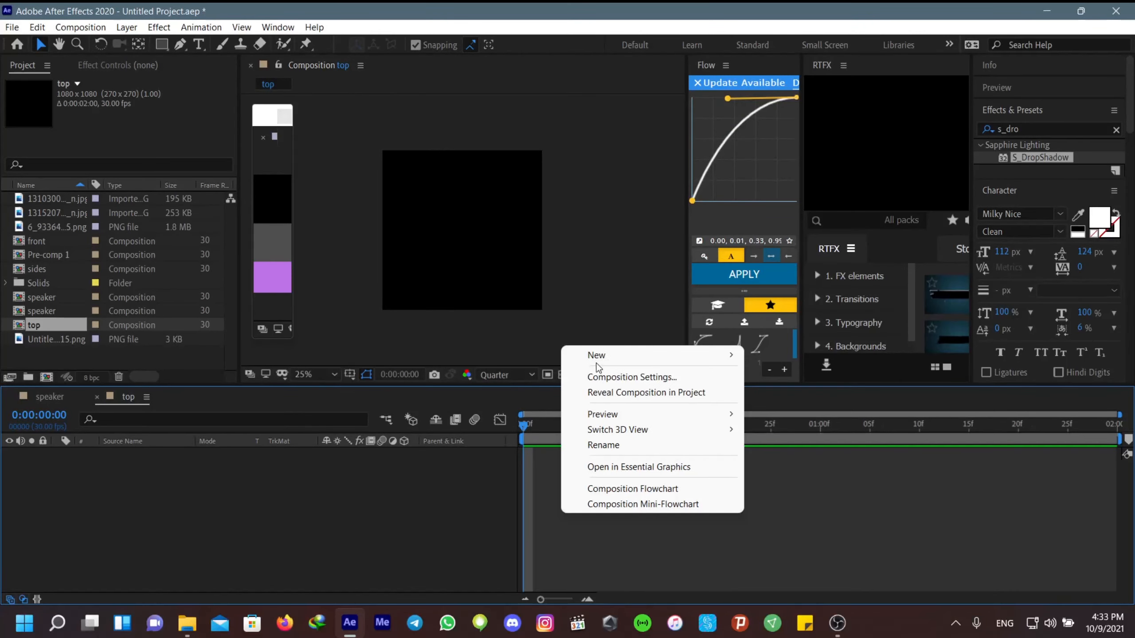
mouse_move(670, 357)
left_click(804, 390)
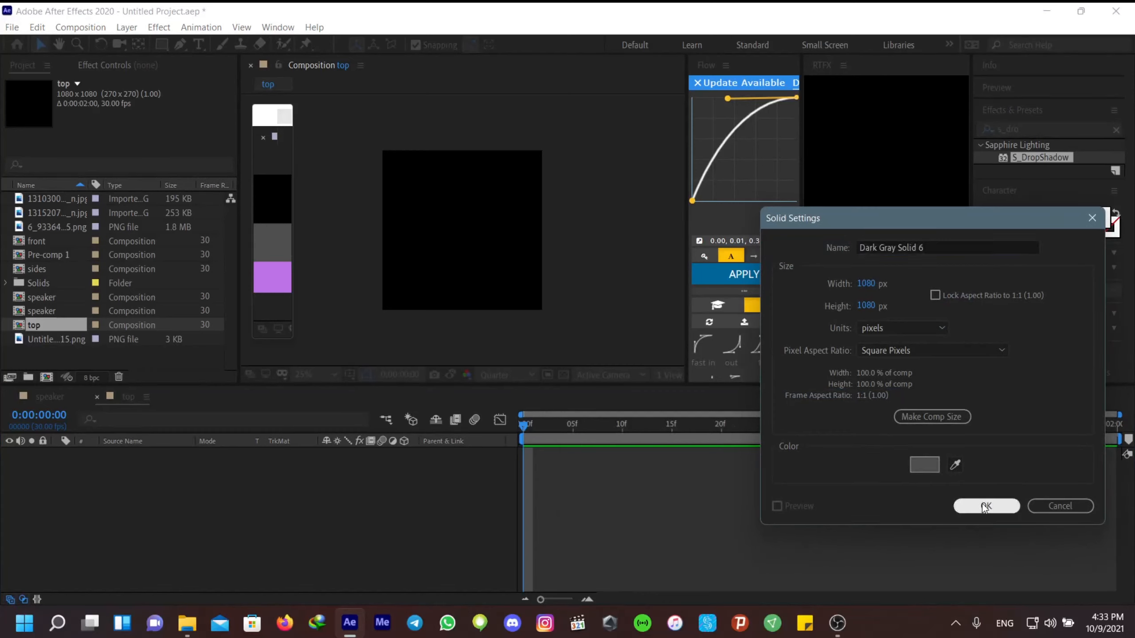
left_click(985, 507)
Step: Add the 1310300..._n.jpg photo above the solid, start it at 1 second, and lower it until its upper edge meets the frame's
left_click(39, 214)
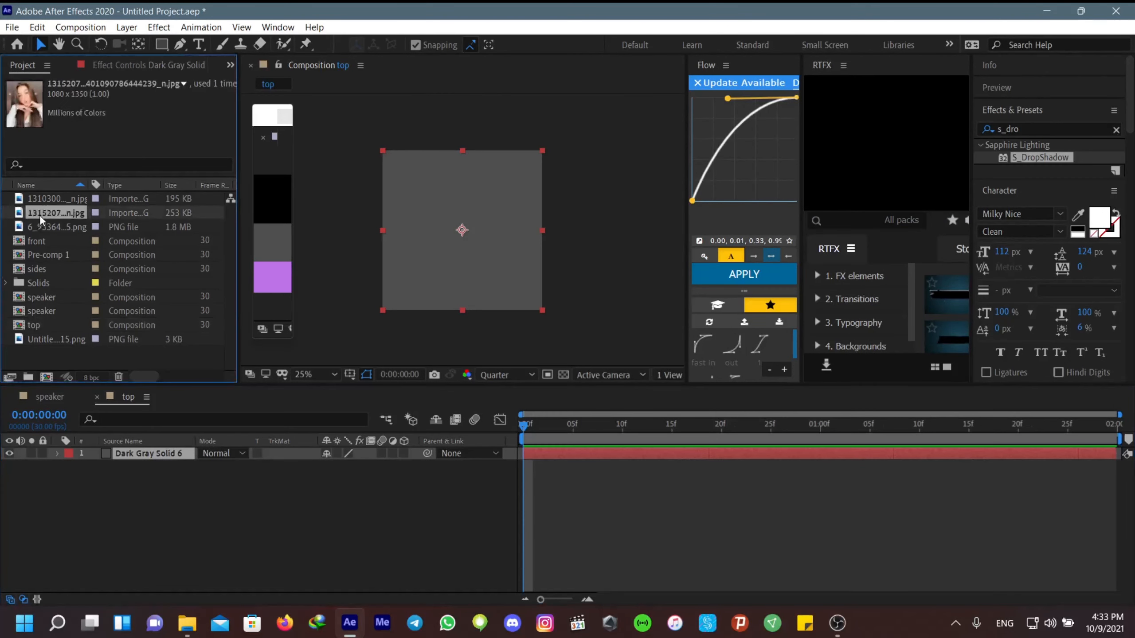
left_click_drag(43, 198, 161, 453)
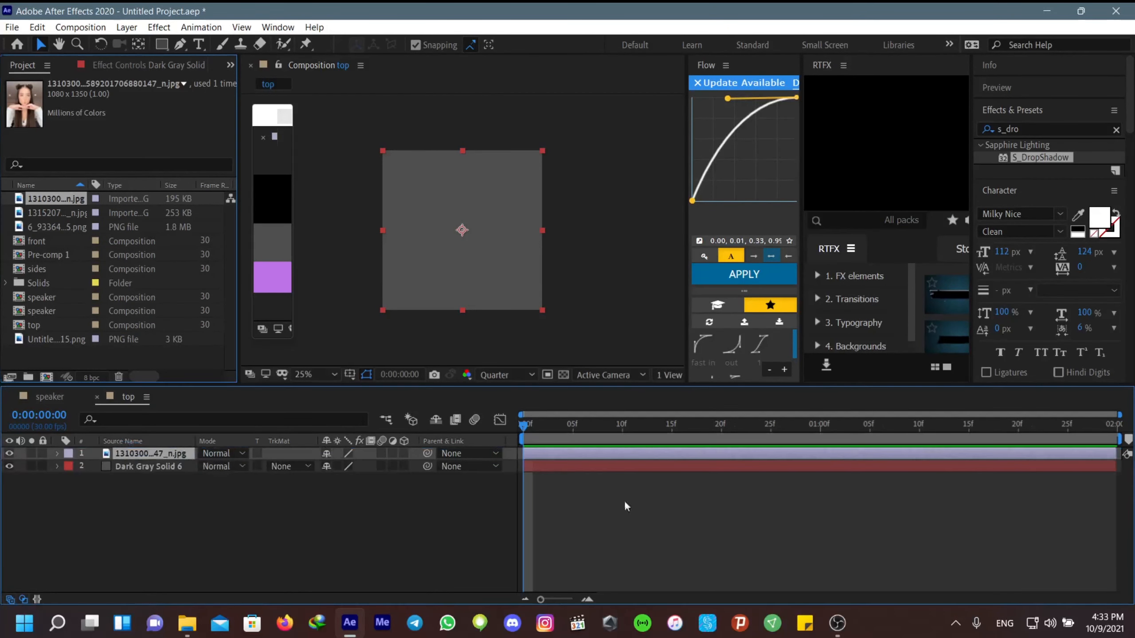
left_click_drag(592, 453, 878, 458)
key("space")
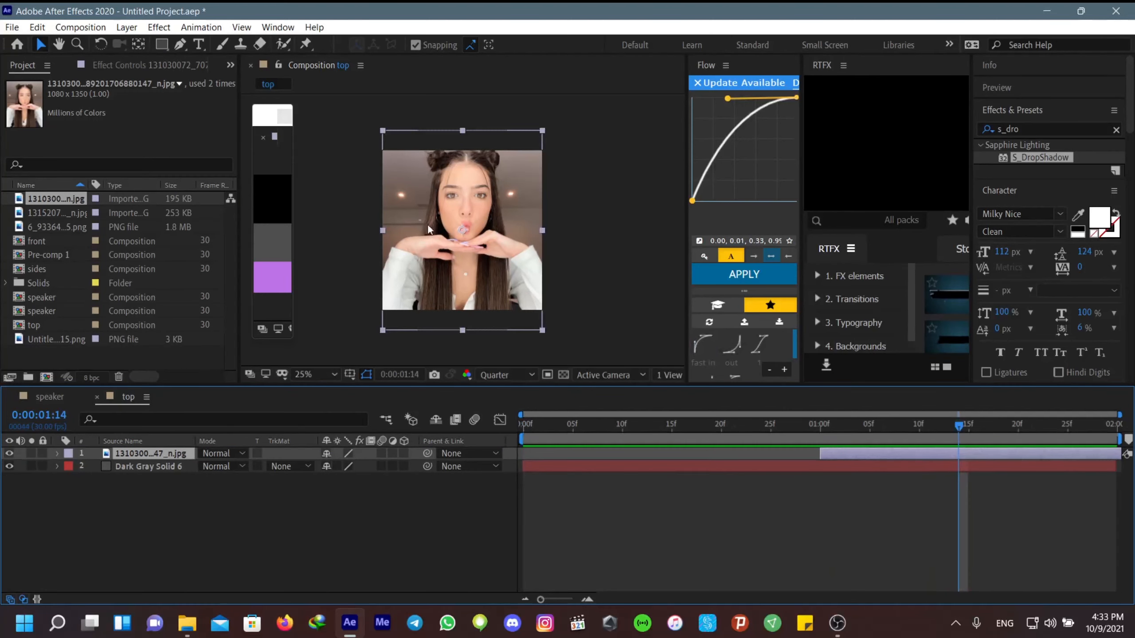
left_click_drag(423, 227, 434, 263)
left_click(696, 553)
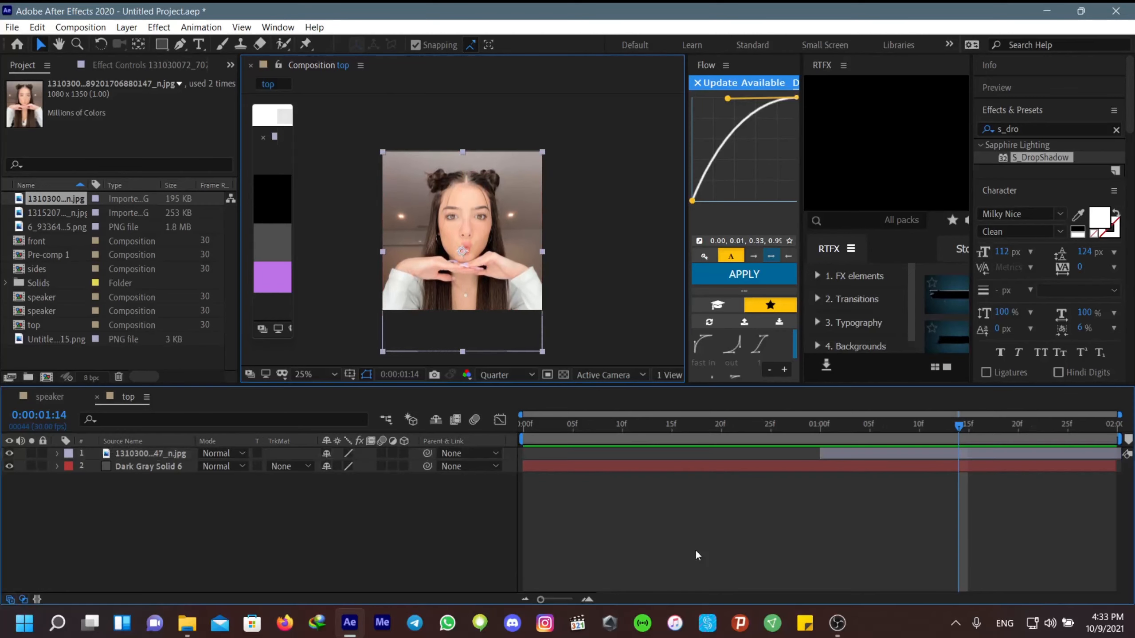
Step: Return to the speaker composition, add the top composition, and make the front layer visible as the uppermost layer
left_click(97, 397)
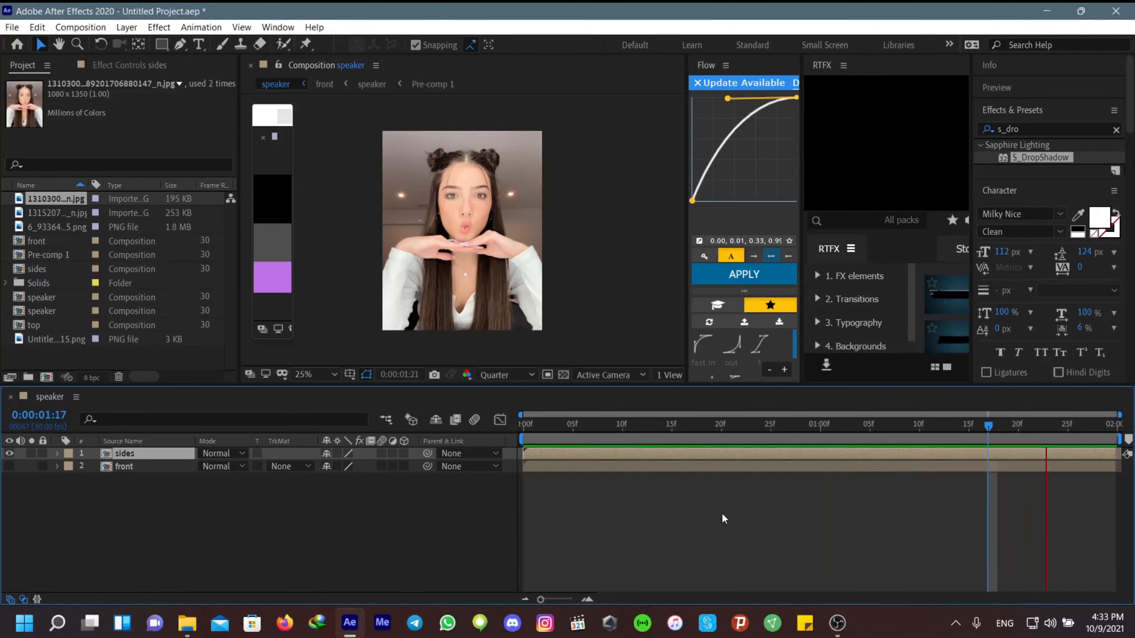
key("space")
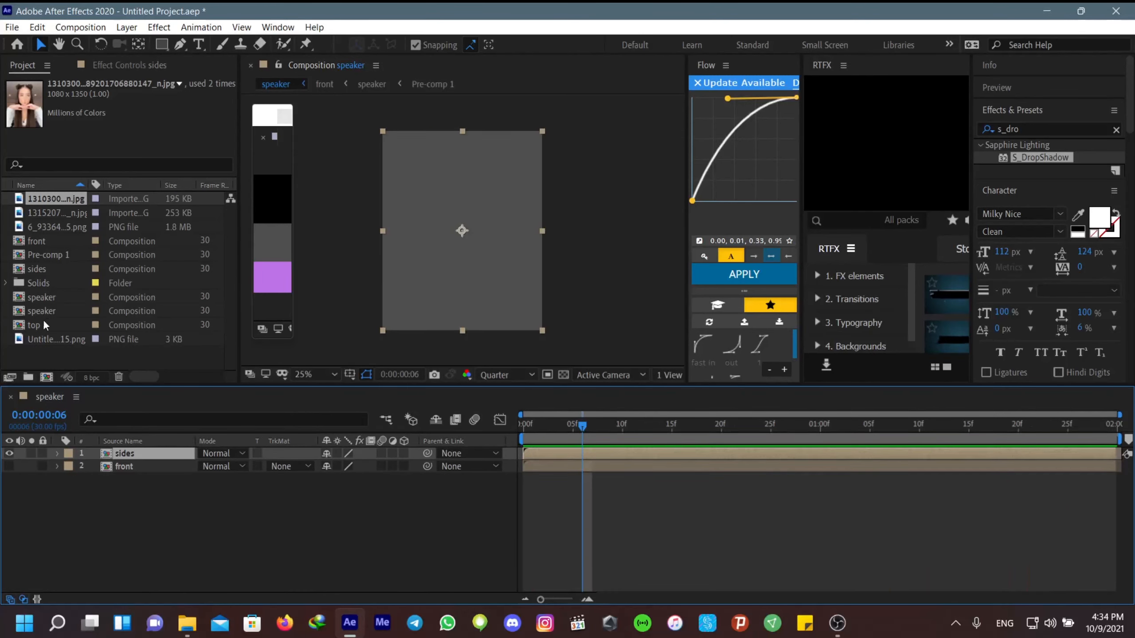
left_click_drag(43, 319, 125, 451)
left_click(9, 453)
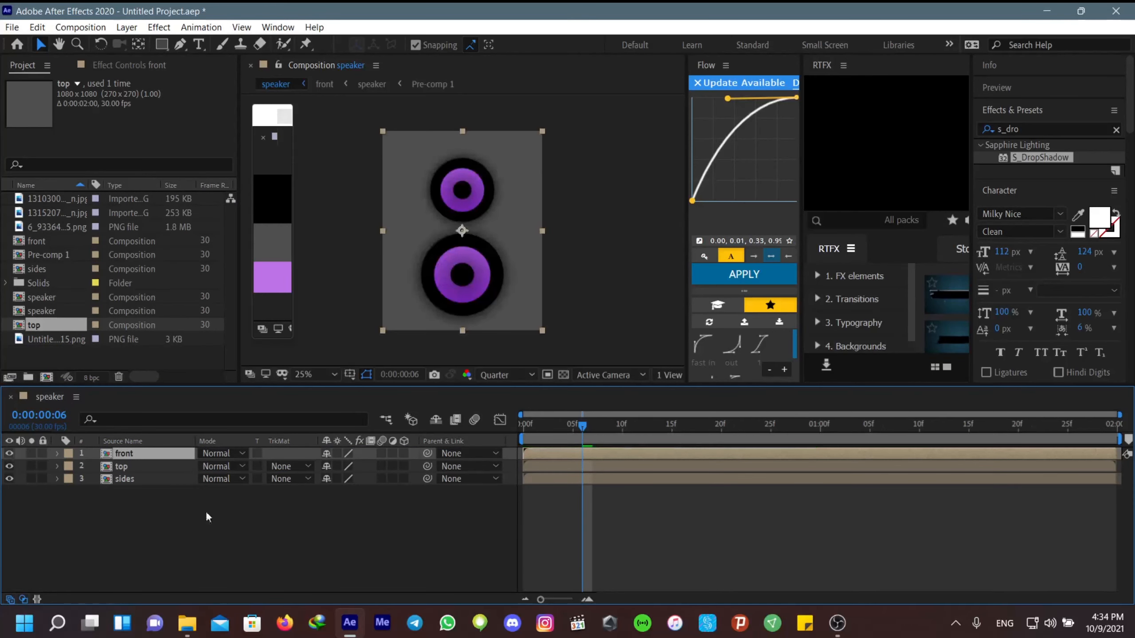
Step: Duplicate the sides layer twice and return to the first frame
left_click(111, 478)
key("ctrl+d")
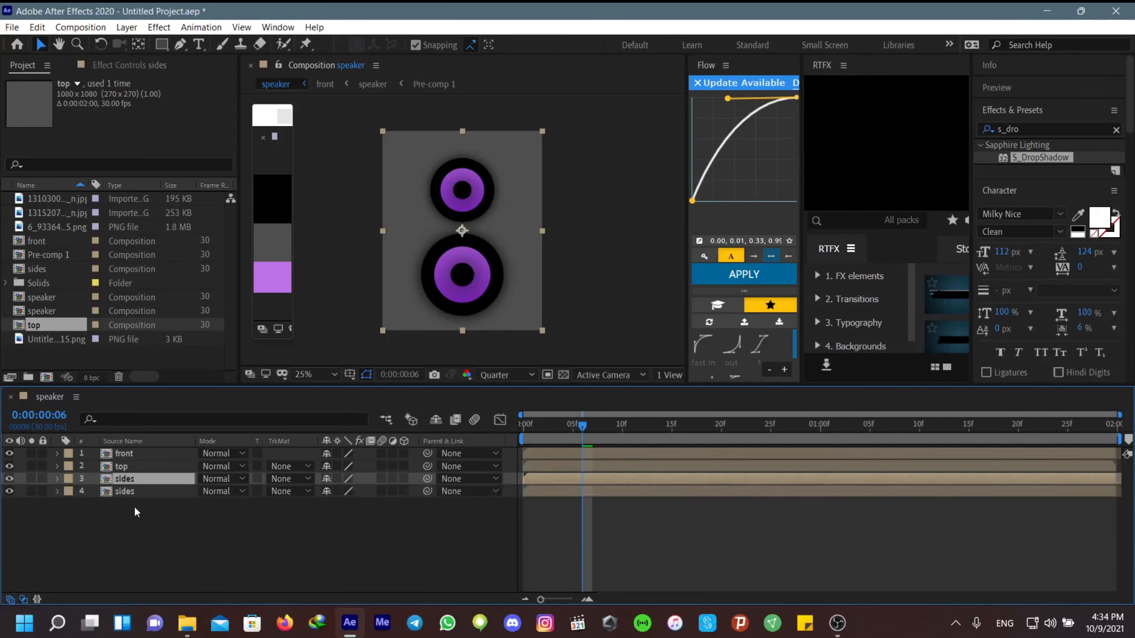
key("ctrl+d")
left_click(633, 572)
left_click_drag(569, 430, 509, 440)
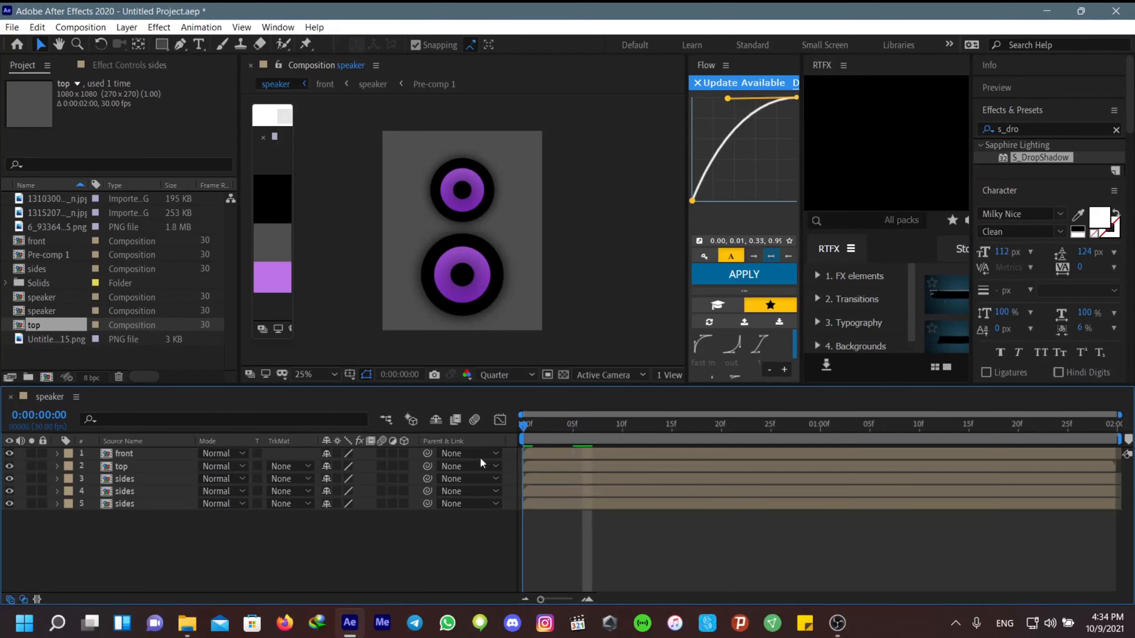
Step: Make all five layers 3D and view the composition from Custom View 1
left_click(130, 505)
left_click(137, 455, "shift")
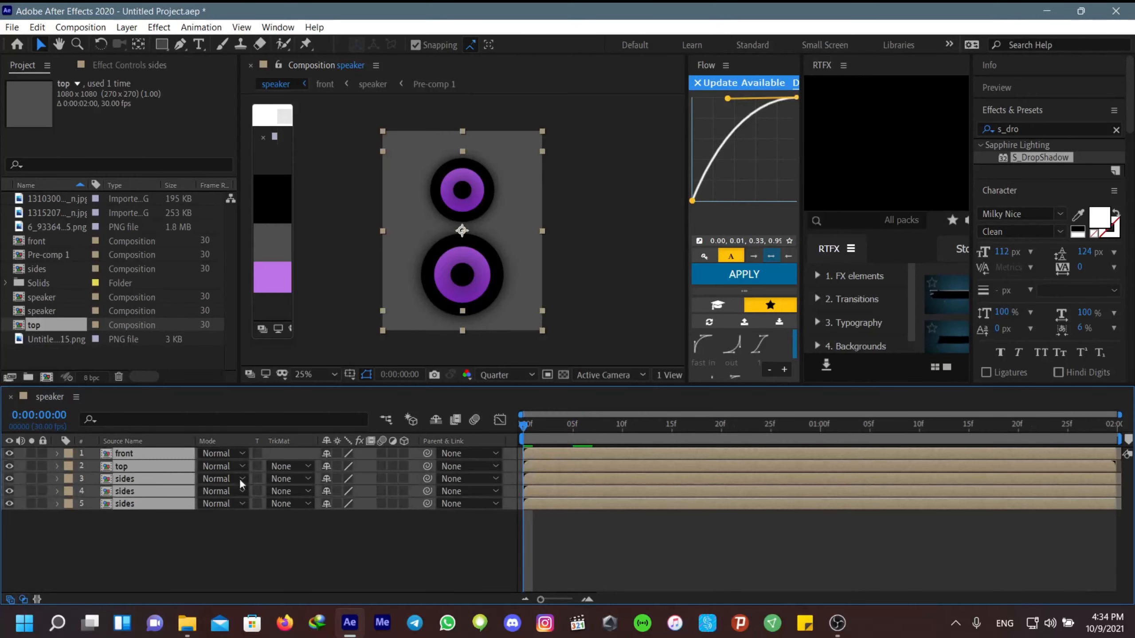
left_click(404, 454)
left_click(605, 375)
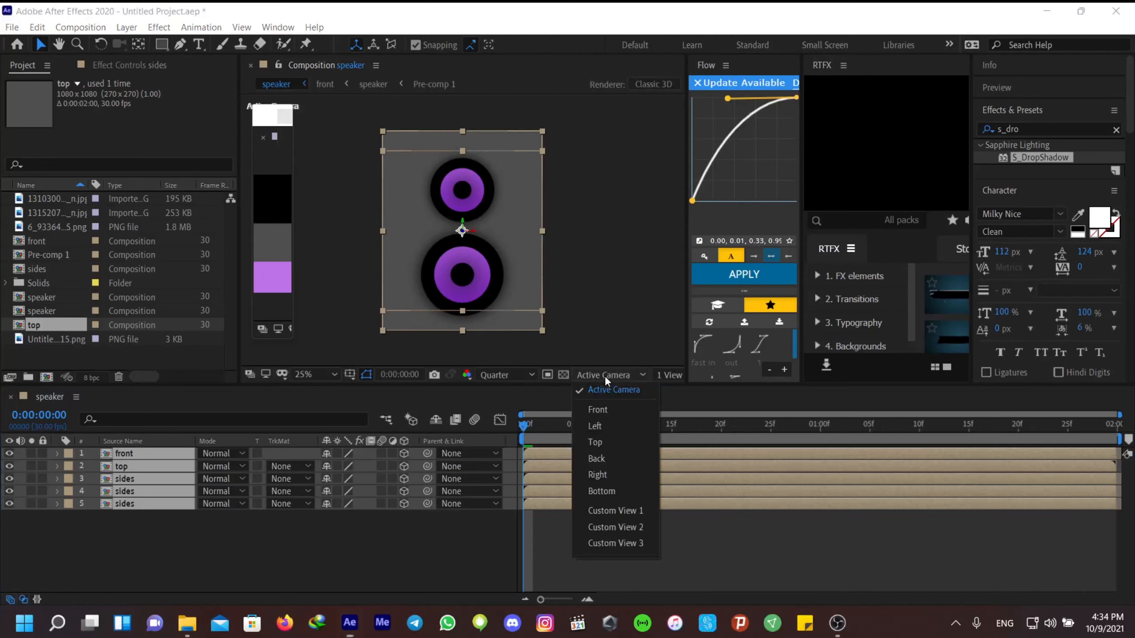
left_click(596, 510)
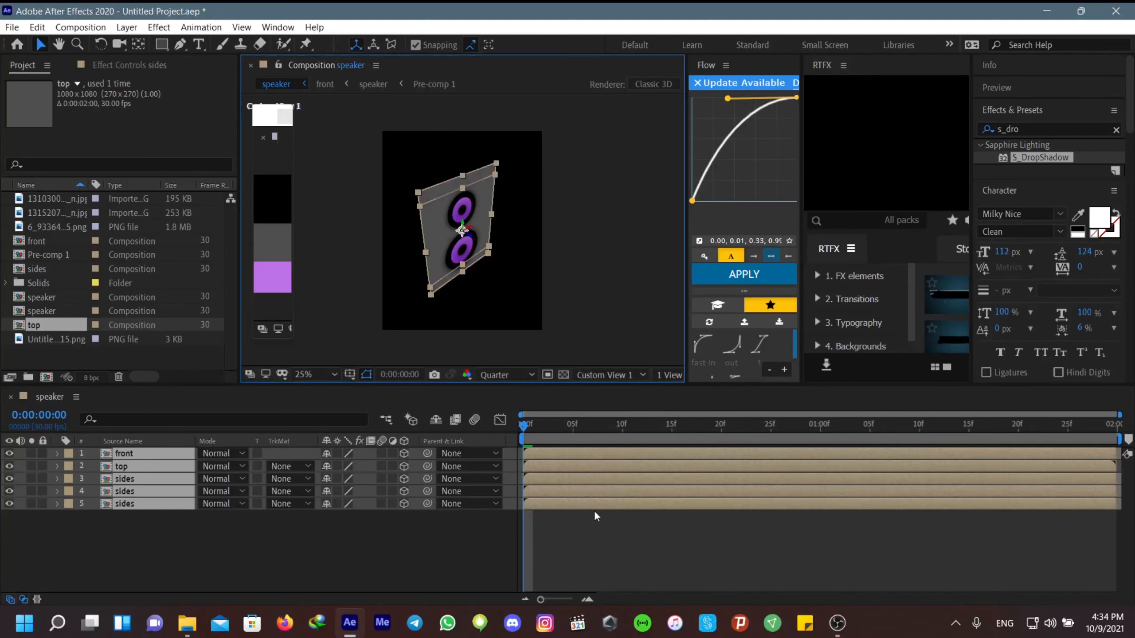
left_click(587, 557)
Step: Set the uppermost sides layer's Y Rotation to 90° and snap it to the front panel's left edge
left_click(141, 479)
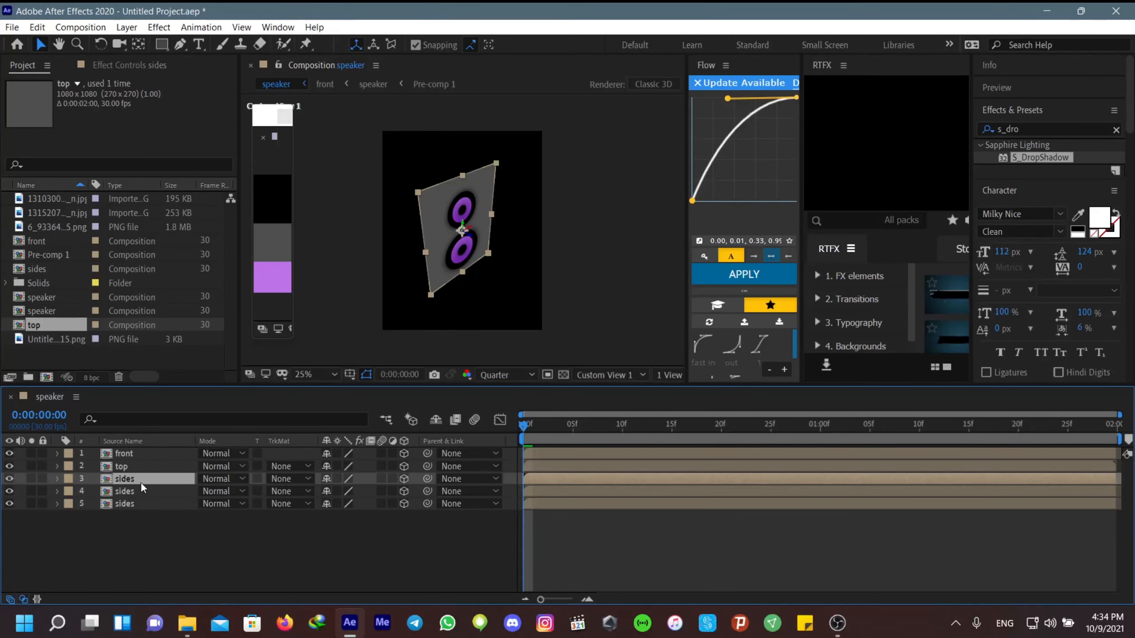
key("r")
left_click(344, 516)
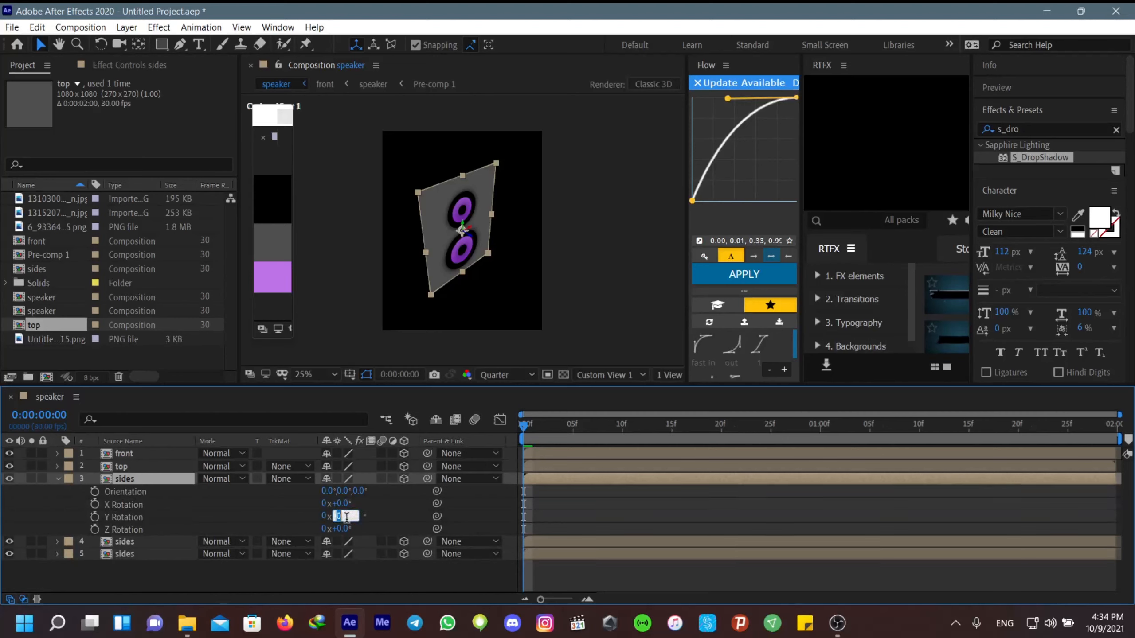
key("Return")
left_click_drag(501, 195, 414, 202)
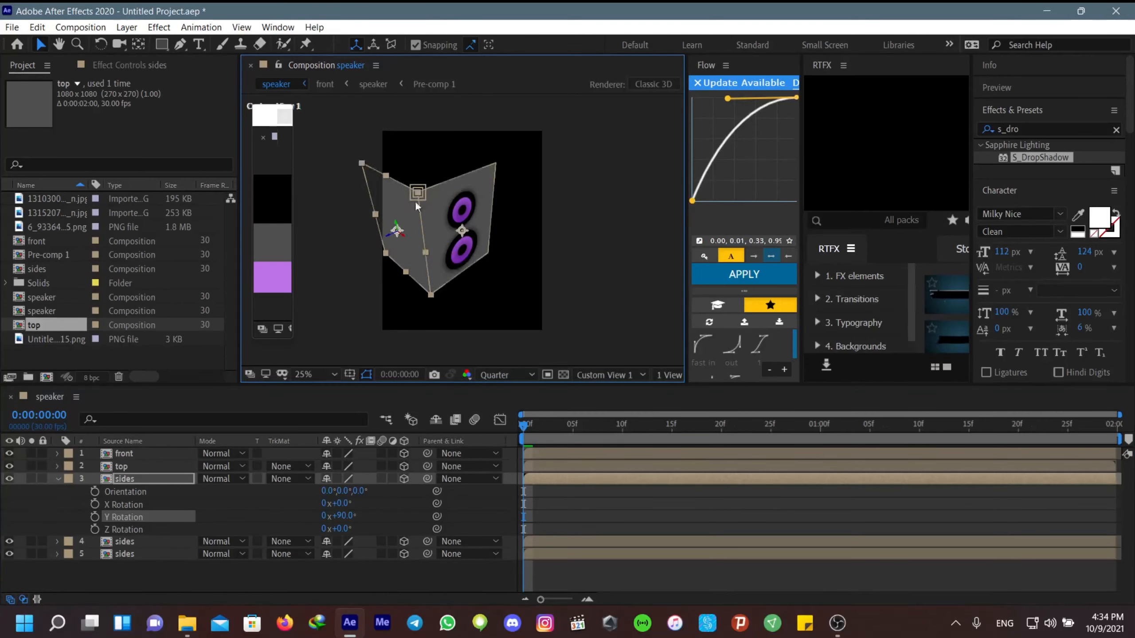
left_click(541, 527)
Step: Set the second sides layer's Y Rotation to 90° and snap it to the front panel's right edge
left_click(539, 541)
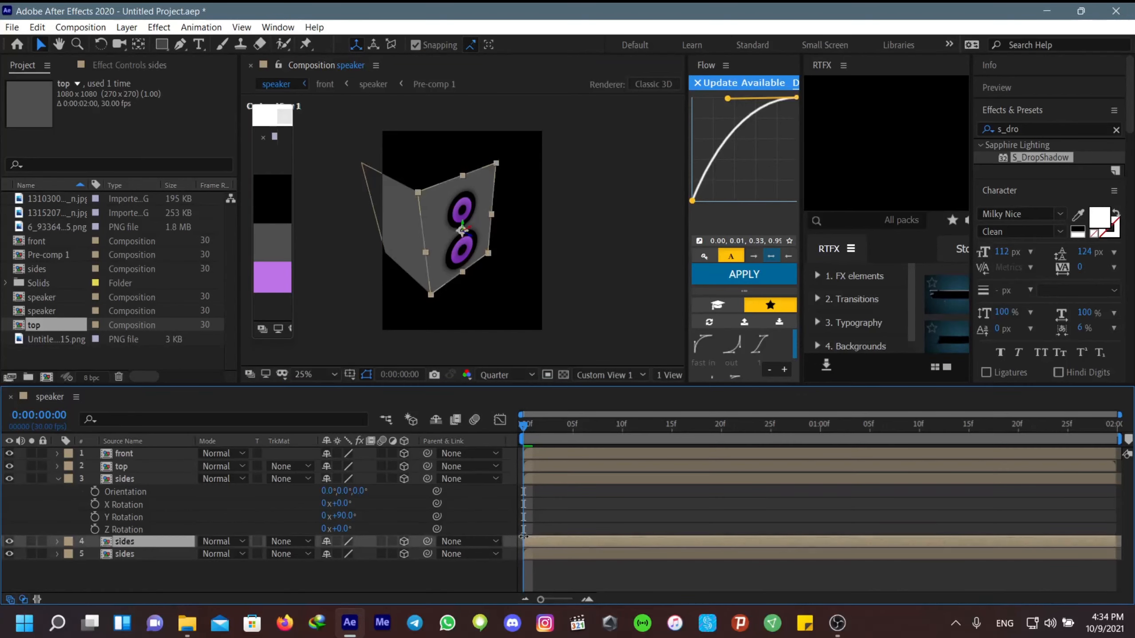
left_click(58, 479)
key("r")
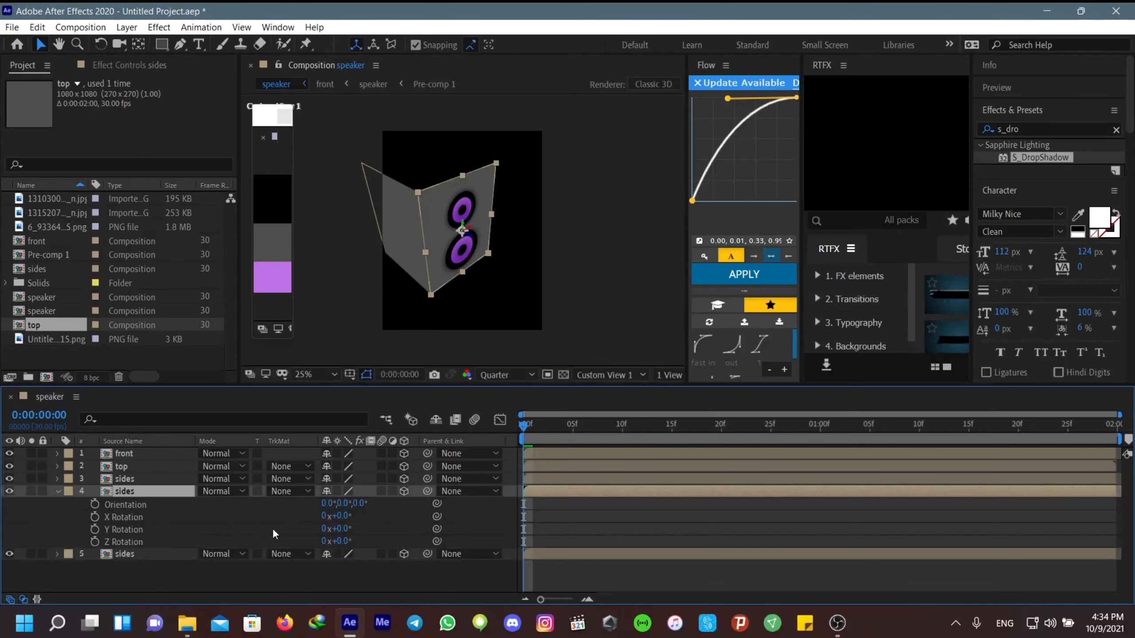
left_click(343, 529)
key("Return")
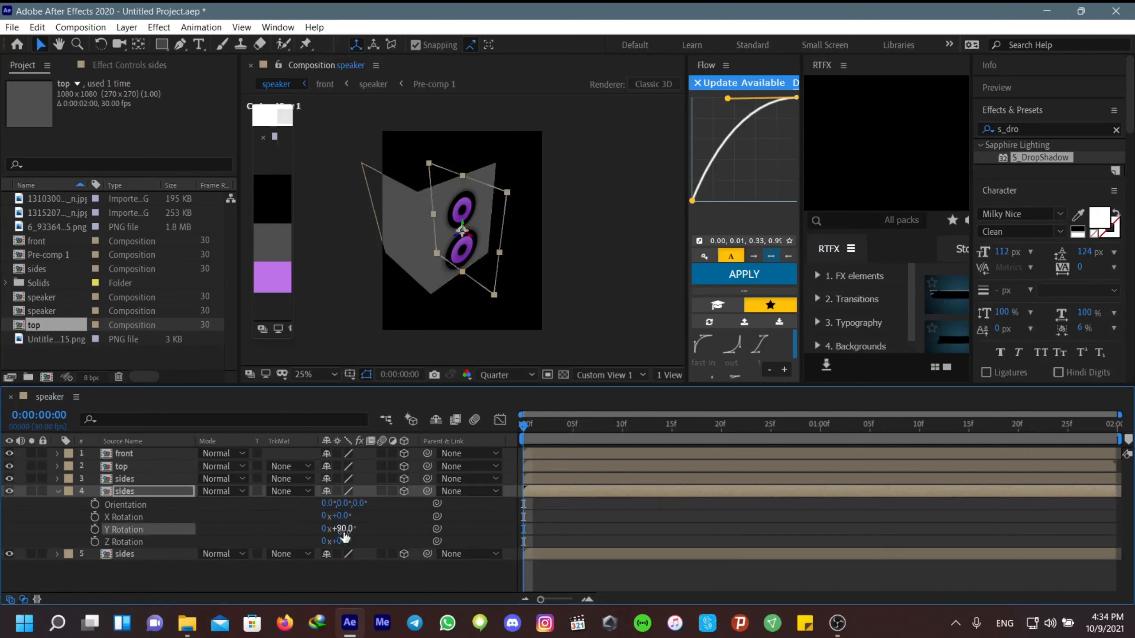
left_click_drag(495, 208, 493, 175)
left_click(58, 491)
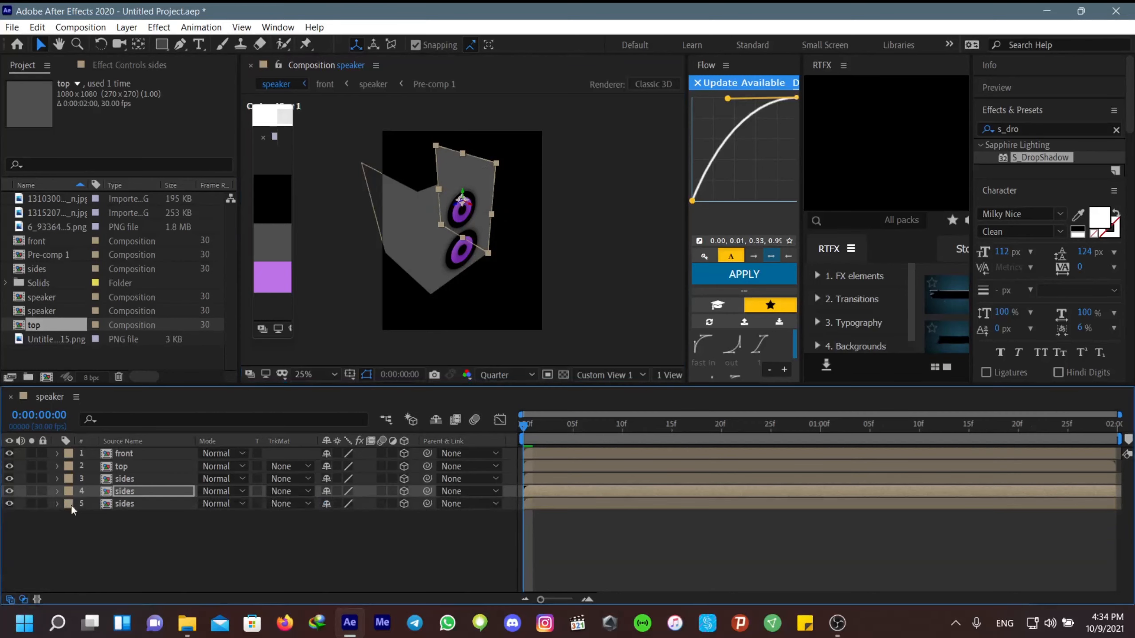
Step: Move the last sides layer back and snap it to the side panels as the box's rear face
left_click(143, 504)
left_click_drag(436, 199, 389, 172)
left_click(556, 513)
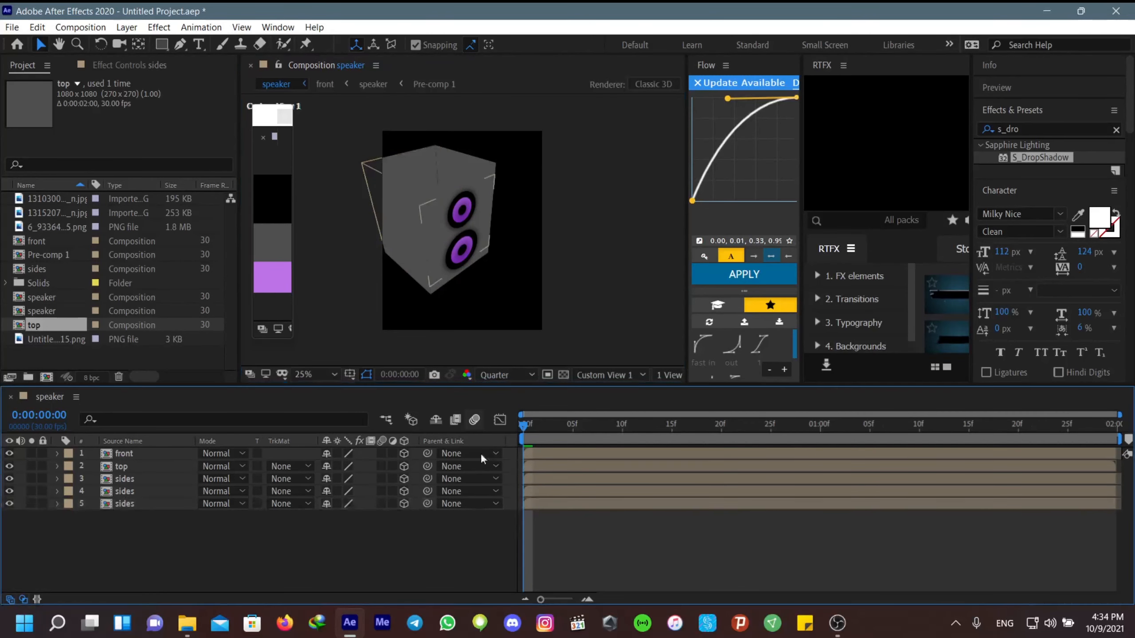
Step: Set the top layer's X Rotation to 90° and snap it onto the upper edges of the box
left_click(123, 465)
key("r")
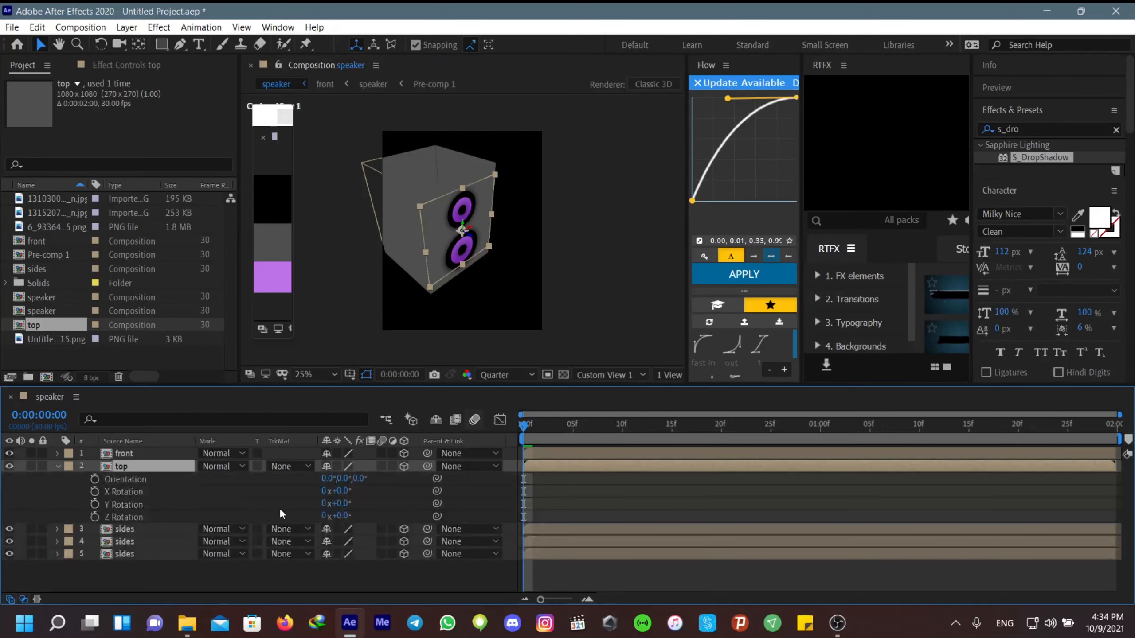
left_click(343, 491)
type("90")
key("Return")
left_click(461, 165)
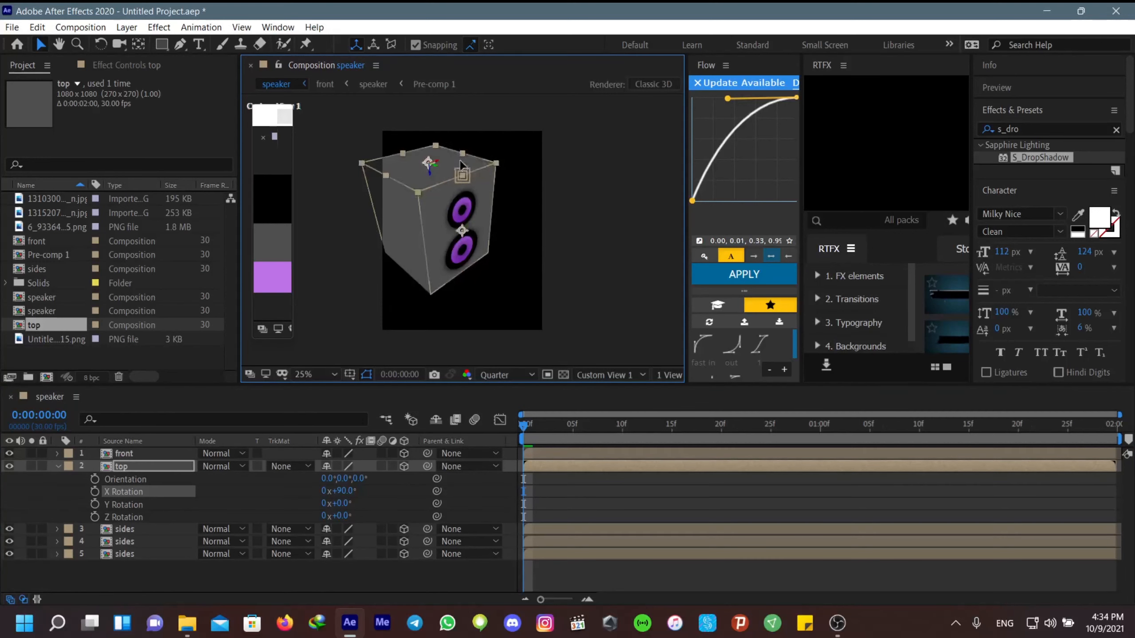
left_click_drag(461, 161, 459, 159)
left_click(604, 524)
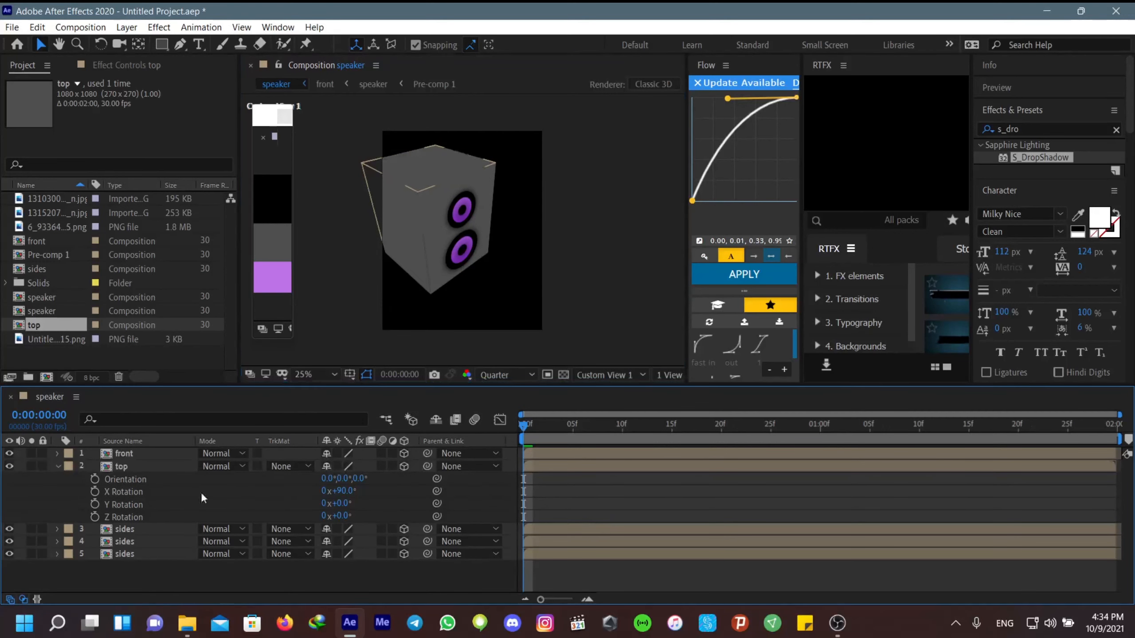
left_click(58, 465)
Step: Switch back to the Active Camera view, create a null object and parent all five box layers to it
left_click(611, 375)
left_click(594, 461)
right_click(548, 544)
mouse_move(581, 387)
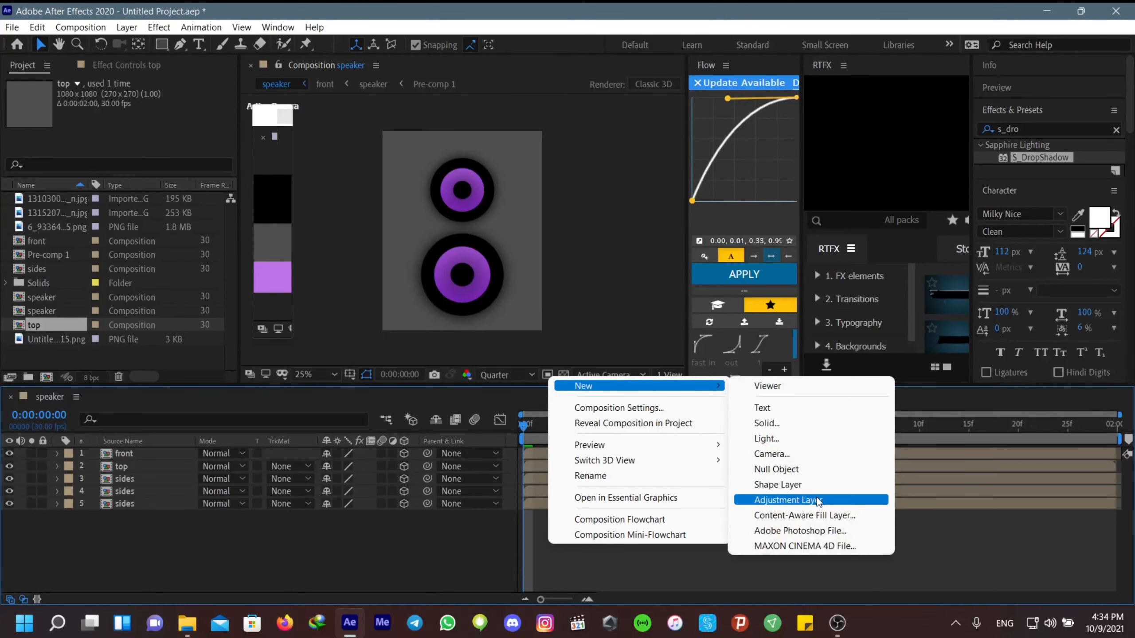
left_click(796, 469)
left_click_drag(221, 555, 106, 465)
left_click_drag(428, 468, 538, 454)
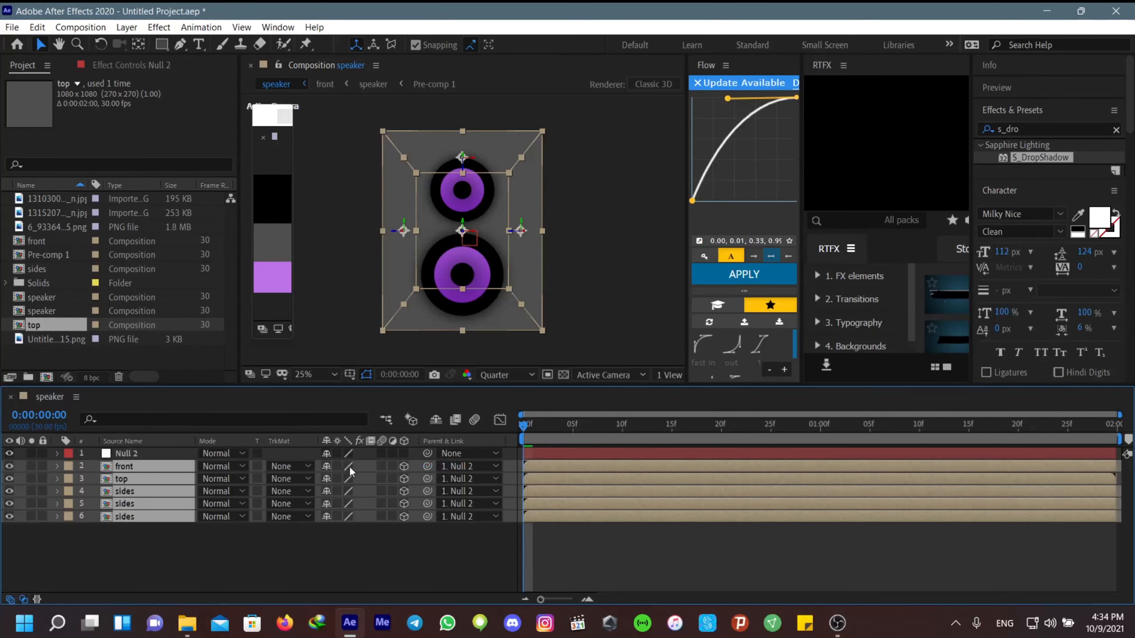
Step: Make the null object 3D and enable motion blur on it and all the box layers
left_click(403, 453)
left_click(381, 454)
left_click(610, 561)
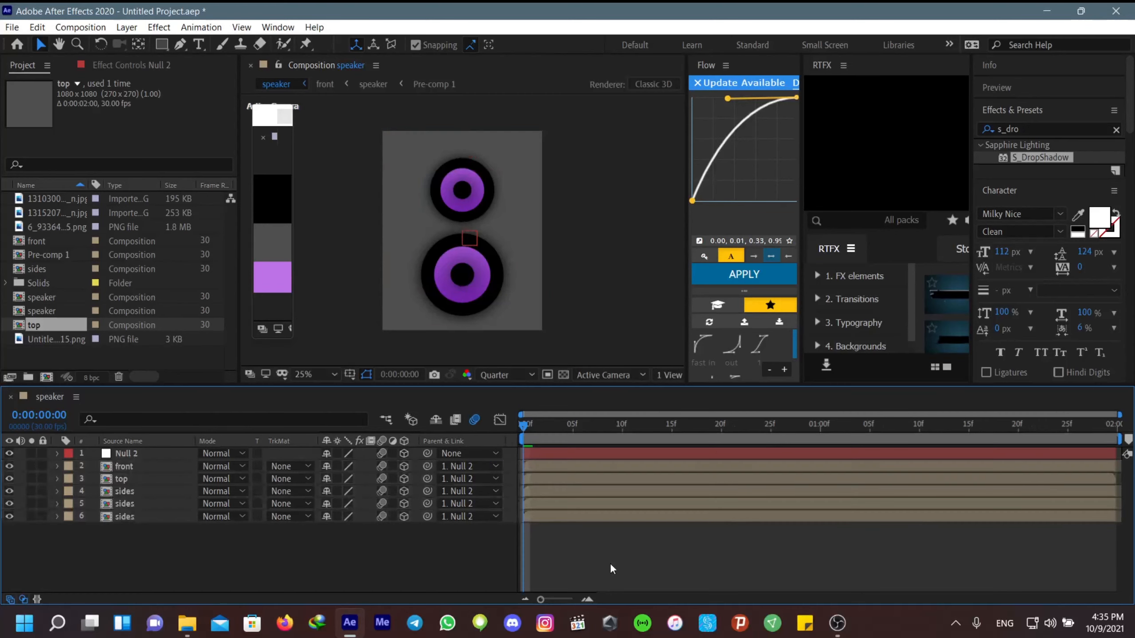
Step: Switch to Custom View 1 and set the null object's anchor point Z value to 540
left_click(601, 375)
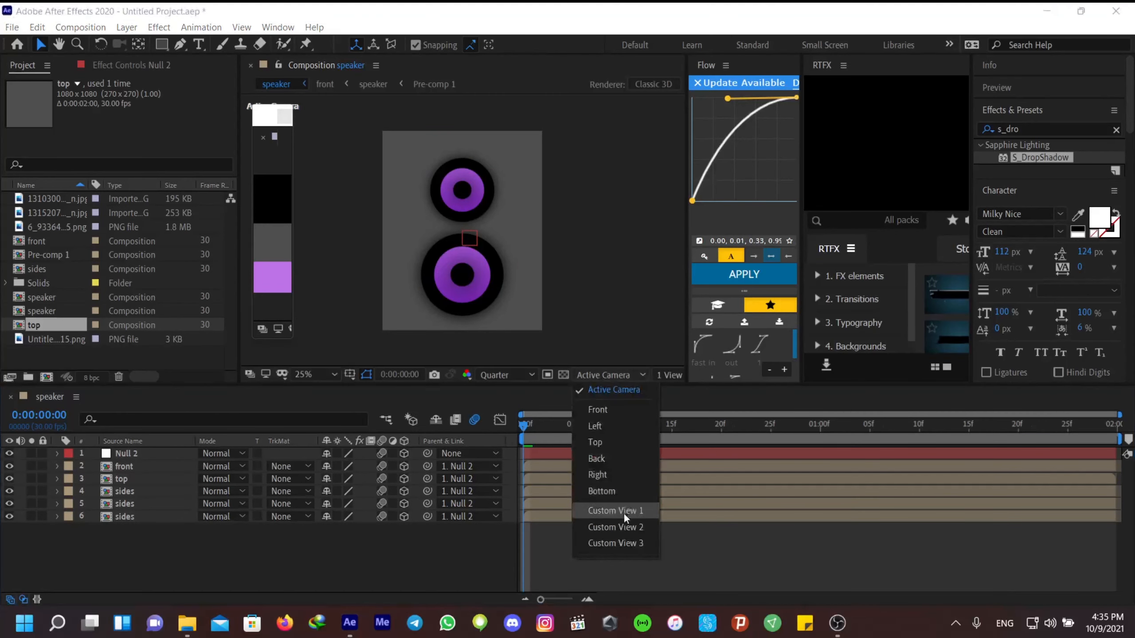
left_click(625, 514)
left_click(177, 453)
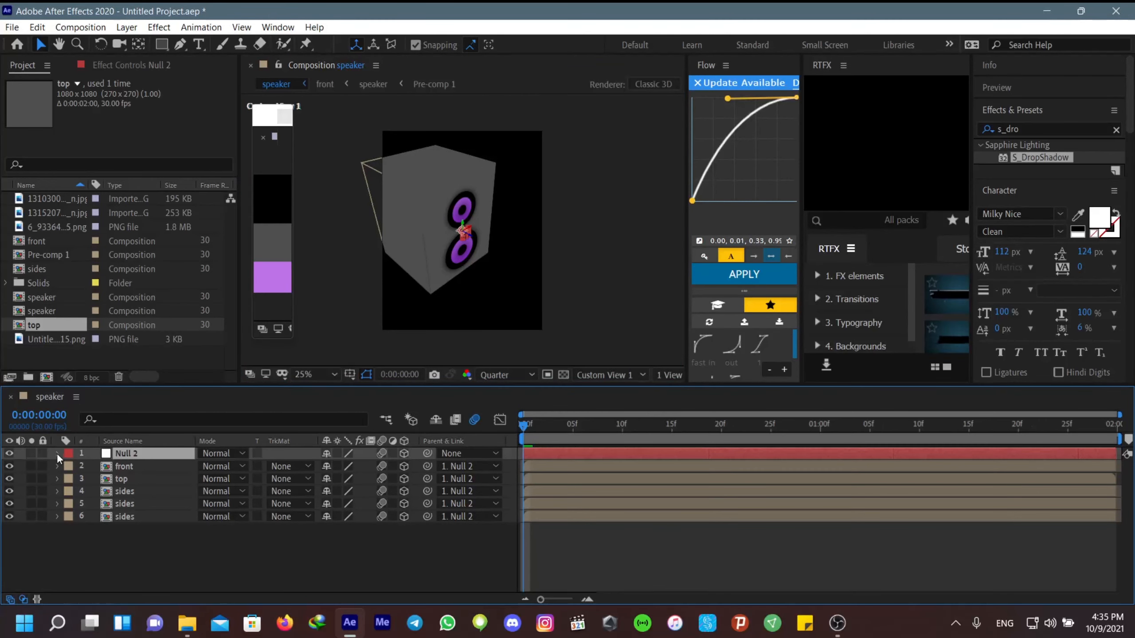
key("a")
left_click(356, 465)
type("540")
key("Return")
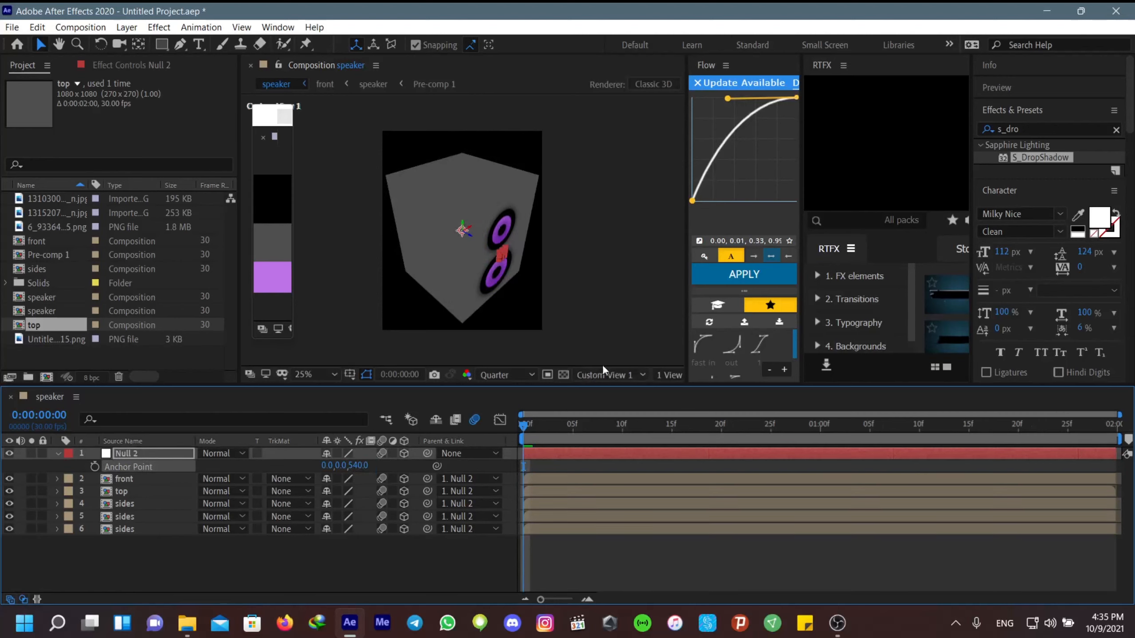
Step: Return to the Active Camera view and set the null object's Scale to 50%
left_click(604, 375)
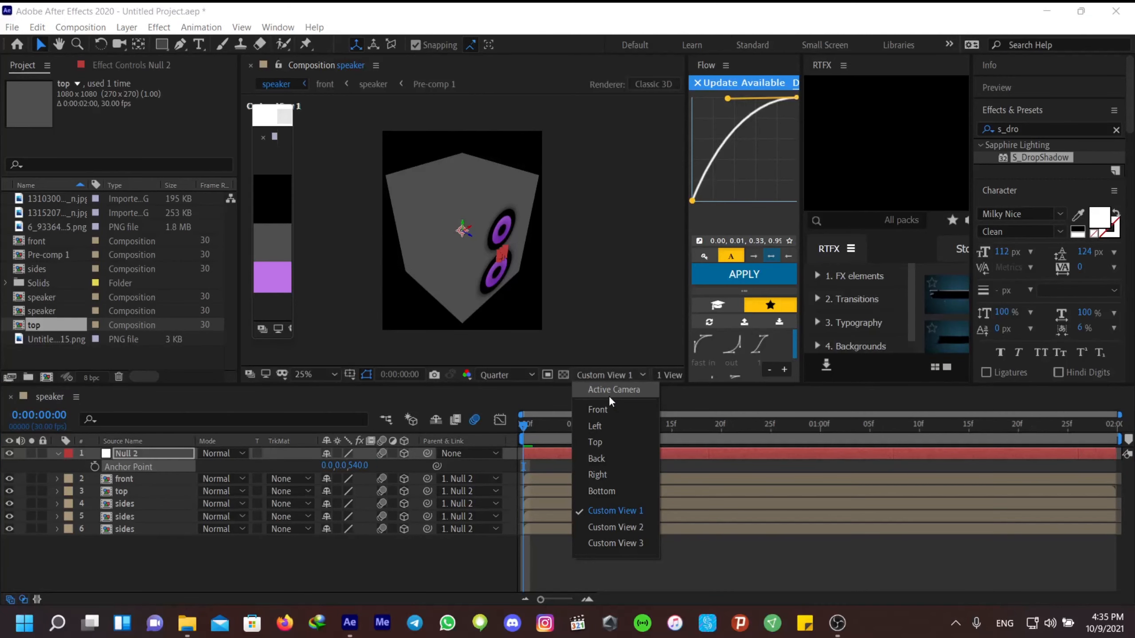
left_click(609, 396)
left_click(572, 543)
left_click(532, 457)
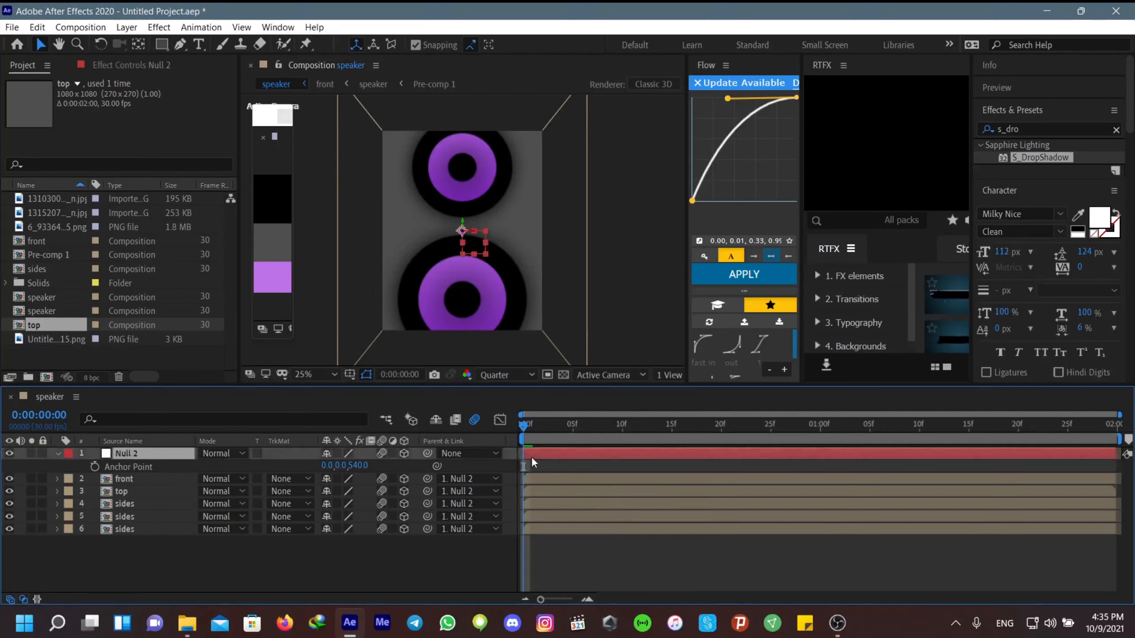
key("s")
left_click_drag(342, 465, 309, 467)
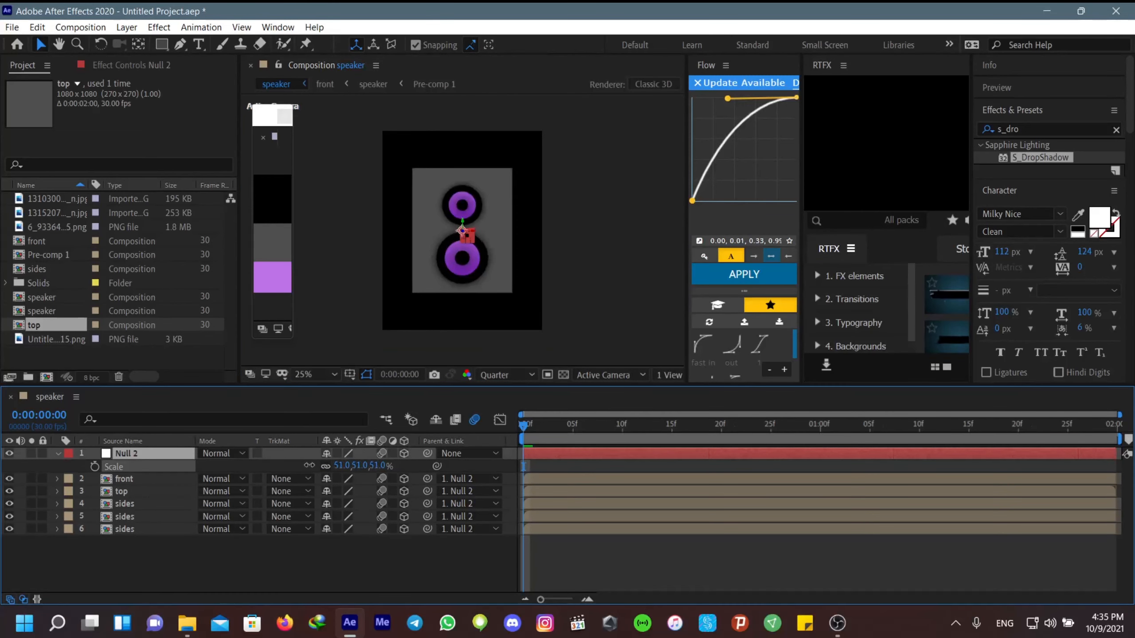
left_click(340, 466)
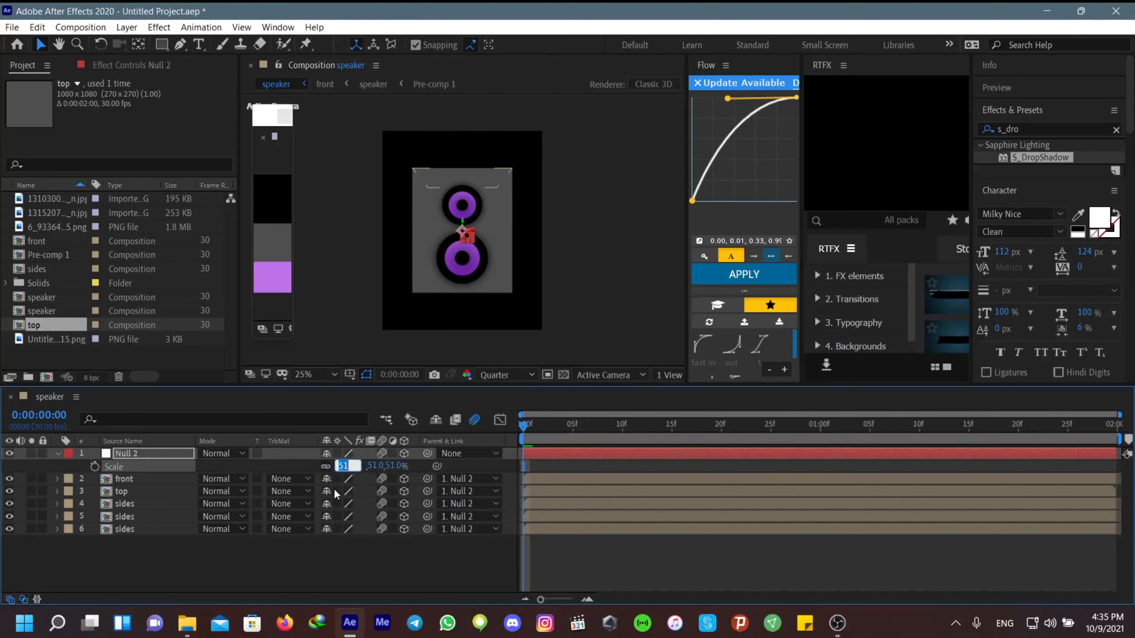
type("50")
key("Return")
Step: Keyframe the null's Scale and X, Y, Z Rotation at the first frame, and set the rotations to 18°, -53° and 5° at 0:00:01:29
left_click(94, 466)
key("r")
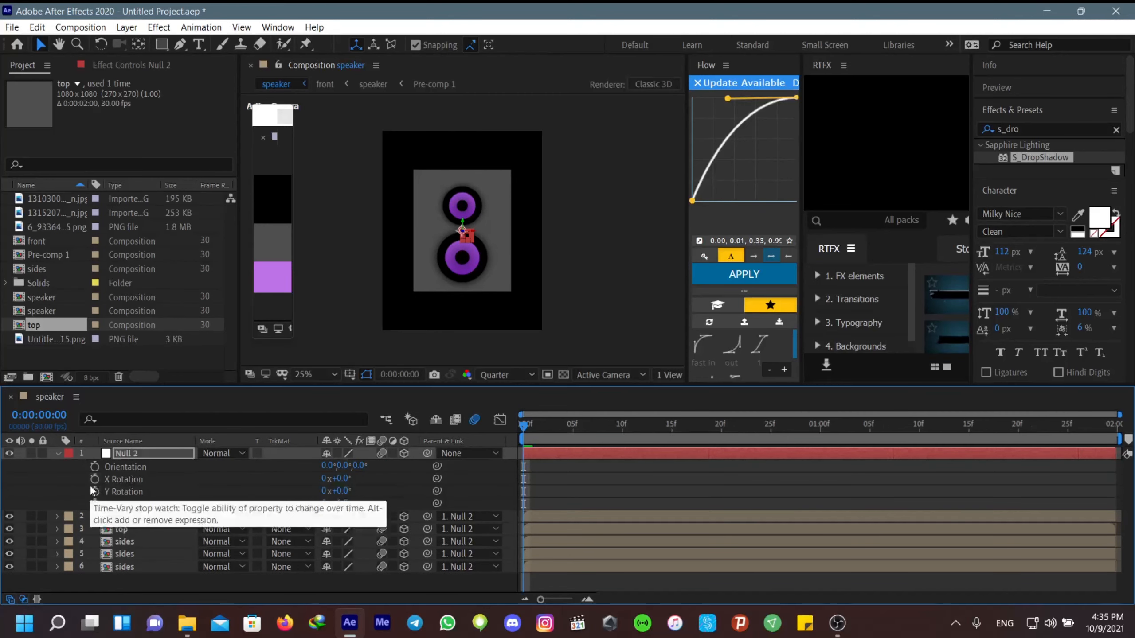
left_click_drag(95, 479, 95, 504)
key("u")
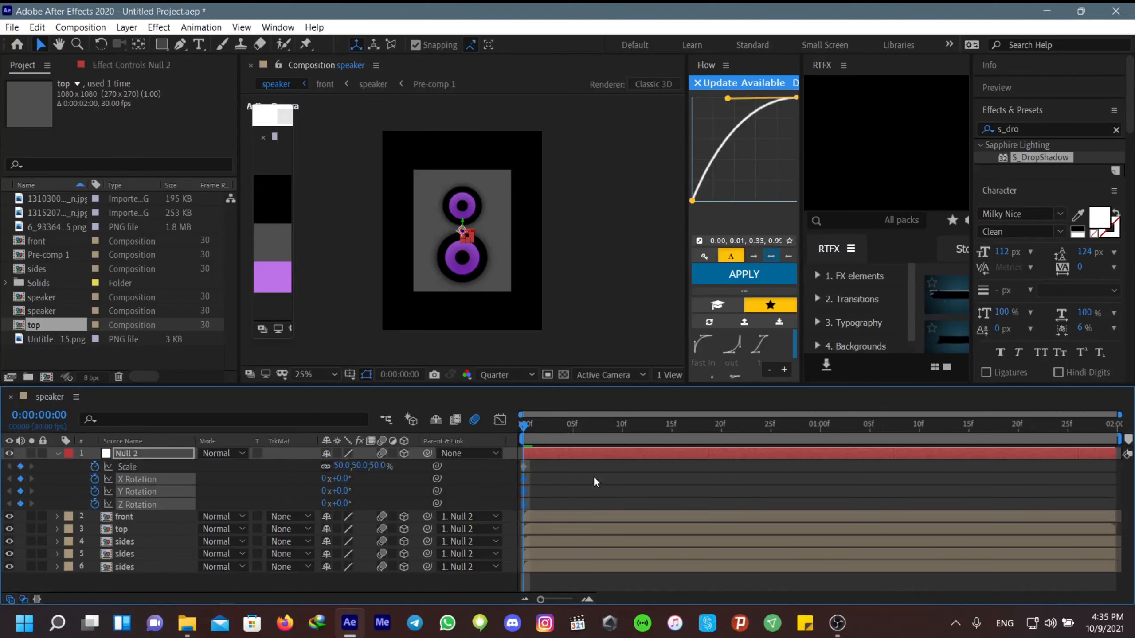
left_click_drag(527, 436, 1122, 496)
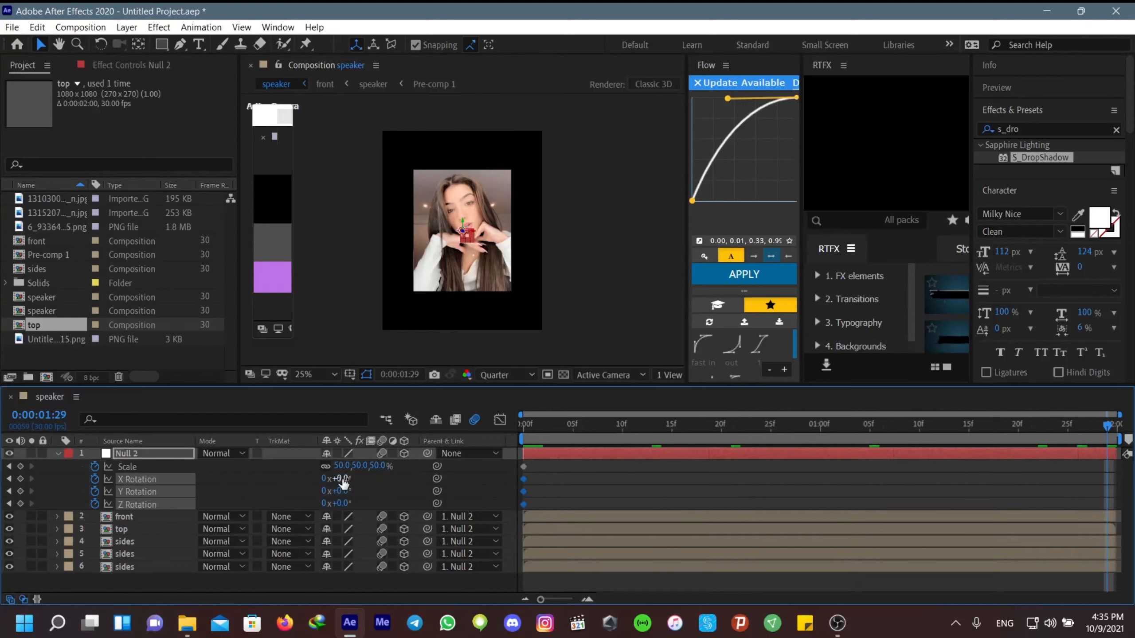
mouse_move(342, 479)
left_mouse_down()
mouse_move(352, 478)
mouse_move(308, 504)
mouse_move(353, 503)
mouse_move(337, 497)
mouse_move(343, 479)
left_mouse_up()
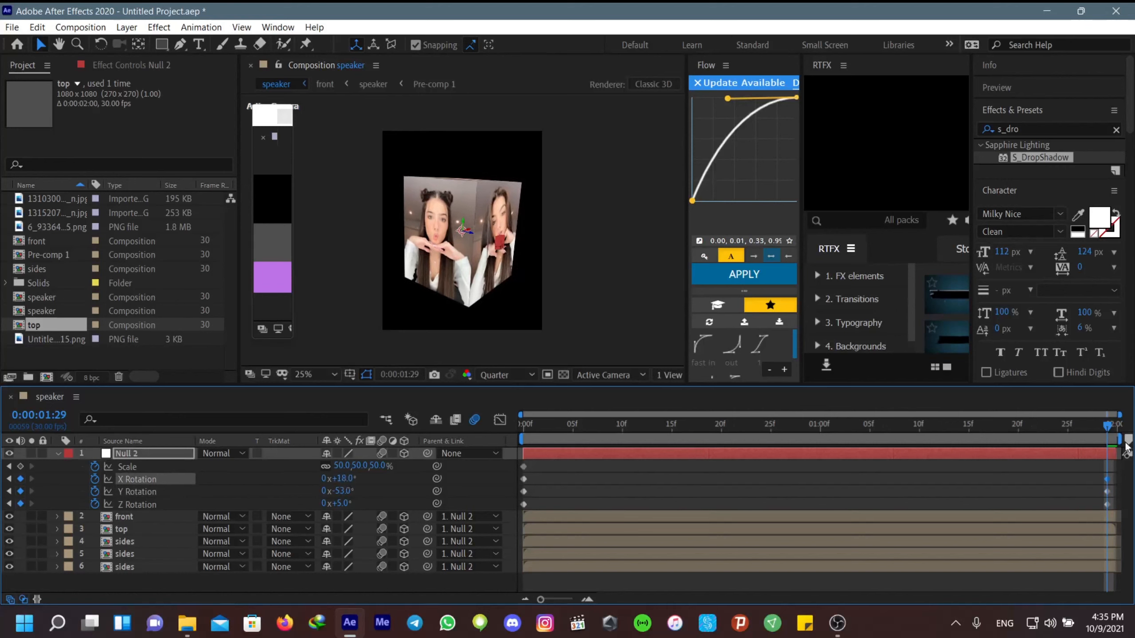
Step: Keyframe the Scale of all five box layers from 100% at the first frame to 50% at 0:00:01:29
left_click_drag(1107, 423, 502, 497)
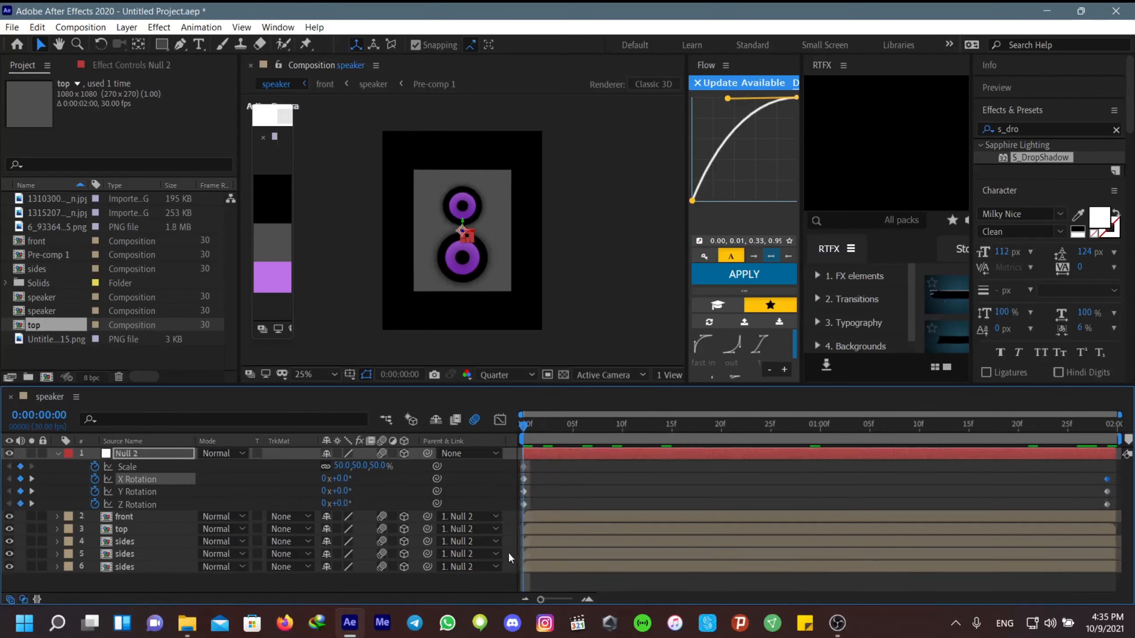
left_click_drag(231, 578, 125, 519)
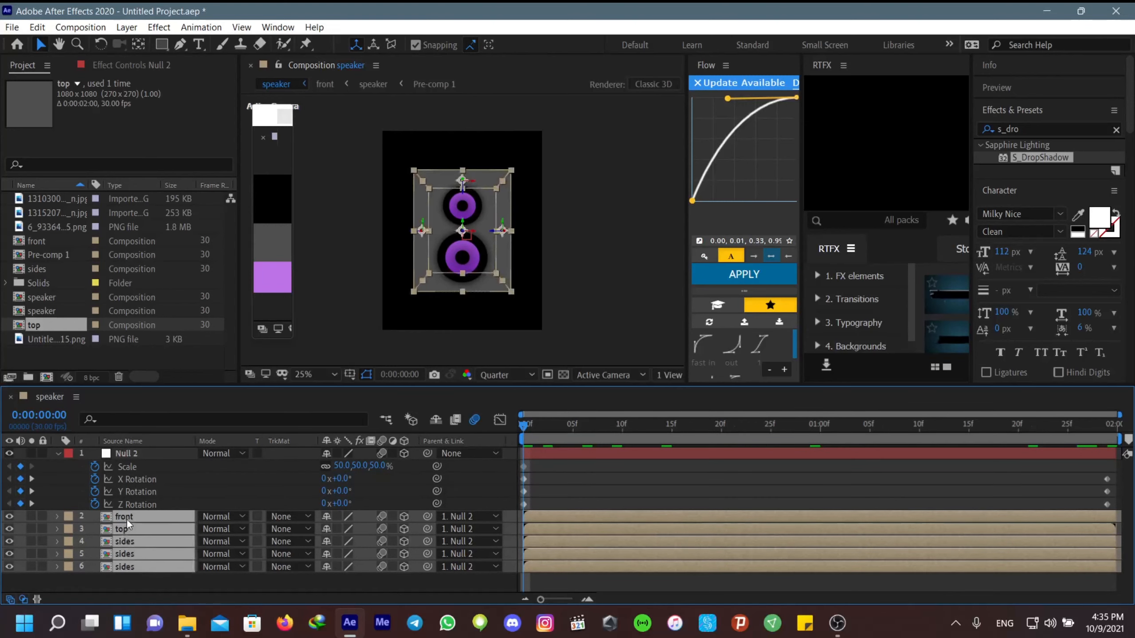
key("s")
left_click(94, 529)
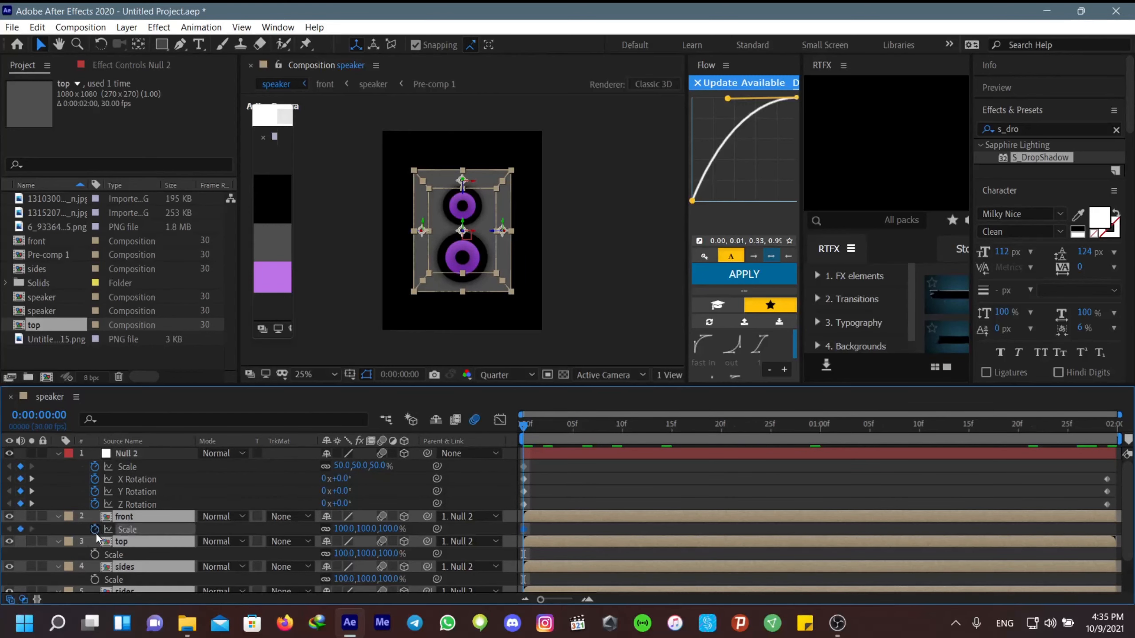
left_click_drag(523, 424, 1107, 425)
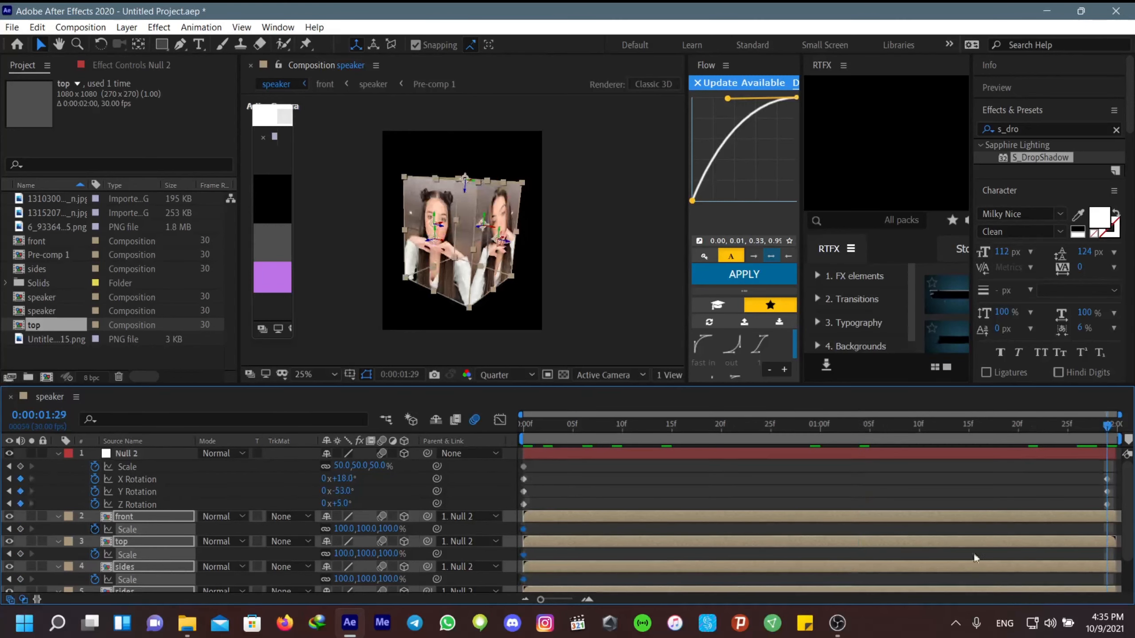
left_click(344, 529)
type("50")
key("Return")
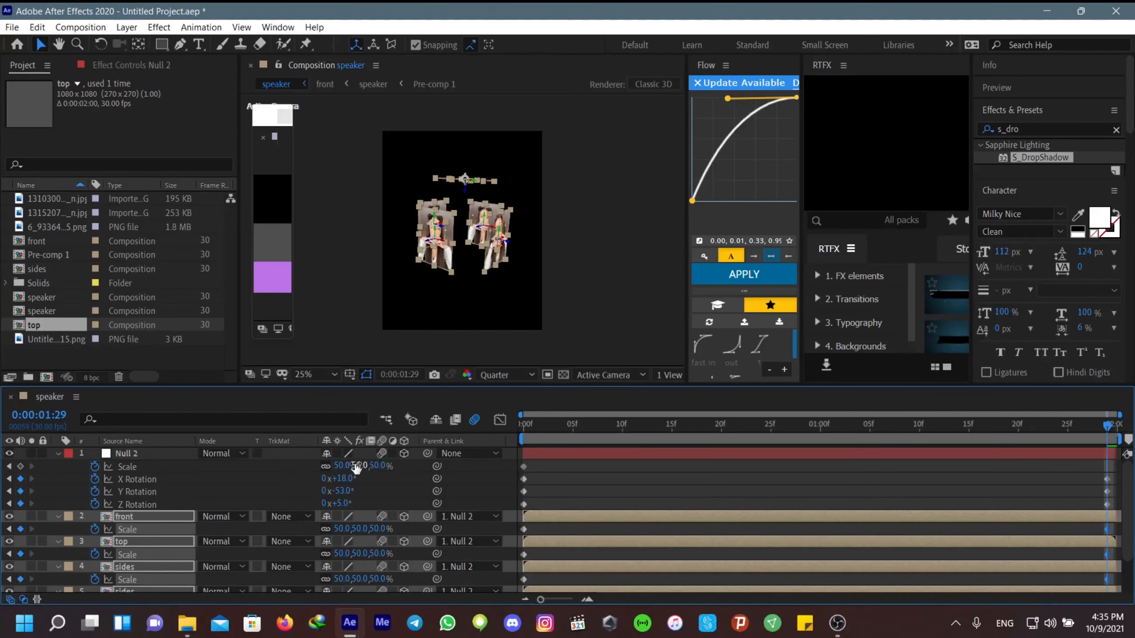
left_click(342, 530)
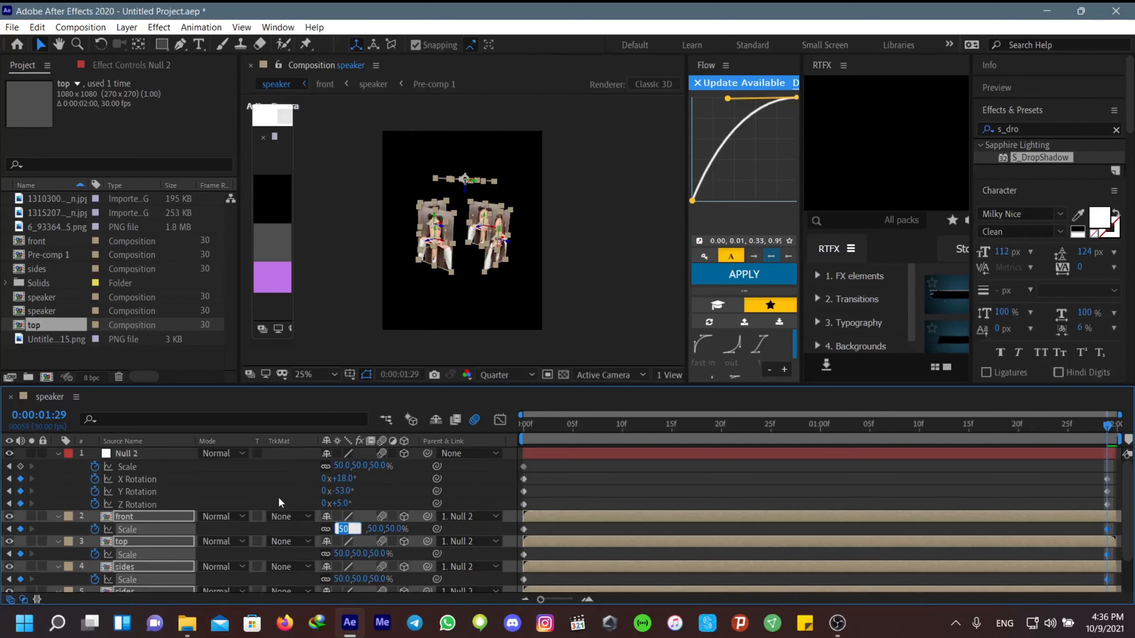
left_click(150, 518)
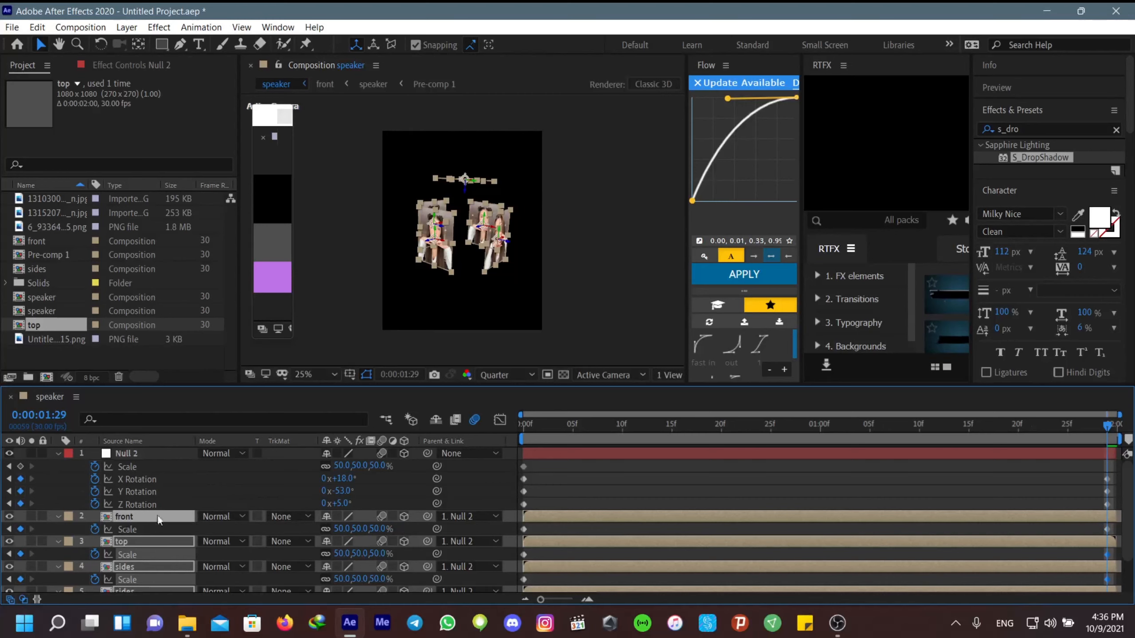
Step: Set the null's Scale to 135% and its Y Rotation to -42° at 0:00:01:29
left_click_drag(342, 466, 381, 445)
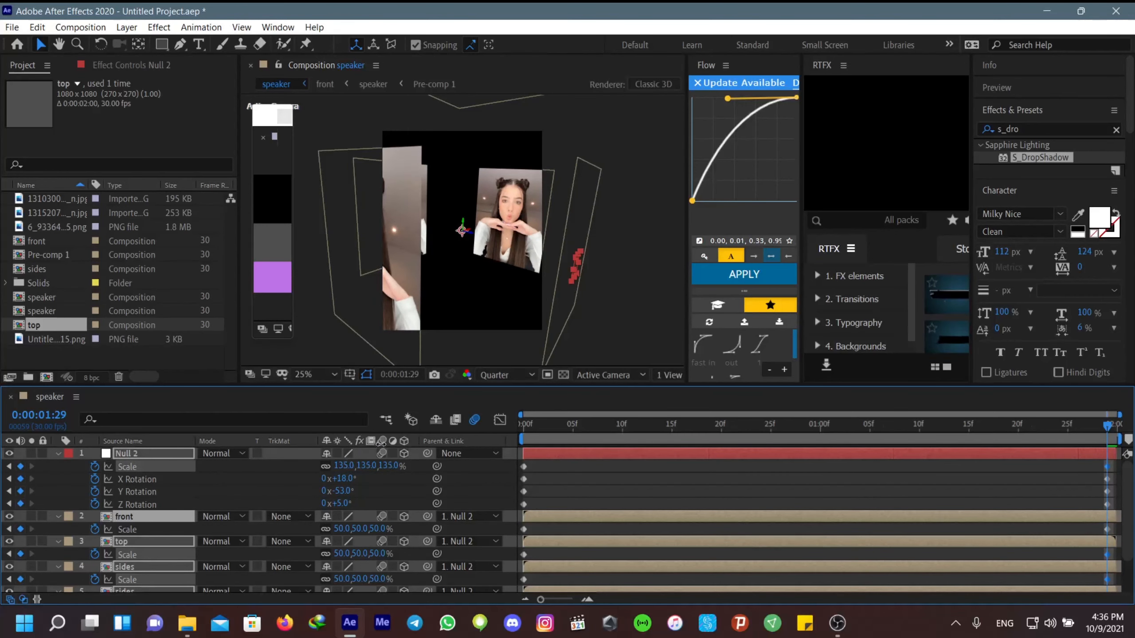
left_click_drag(344, 491, 350, 488)
left_click(866, 485)
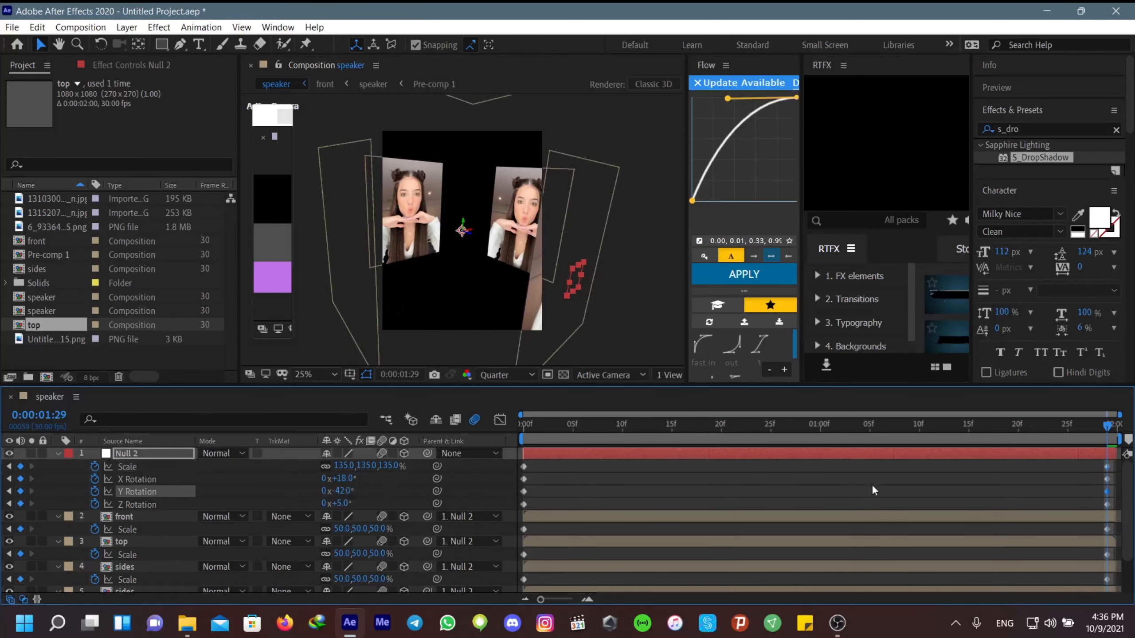
Step: Apply Easy Ease to all Scale keyframes of the five box layers
left_click_drag(1111, 418, 506, 490)
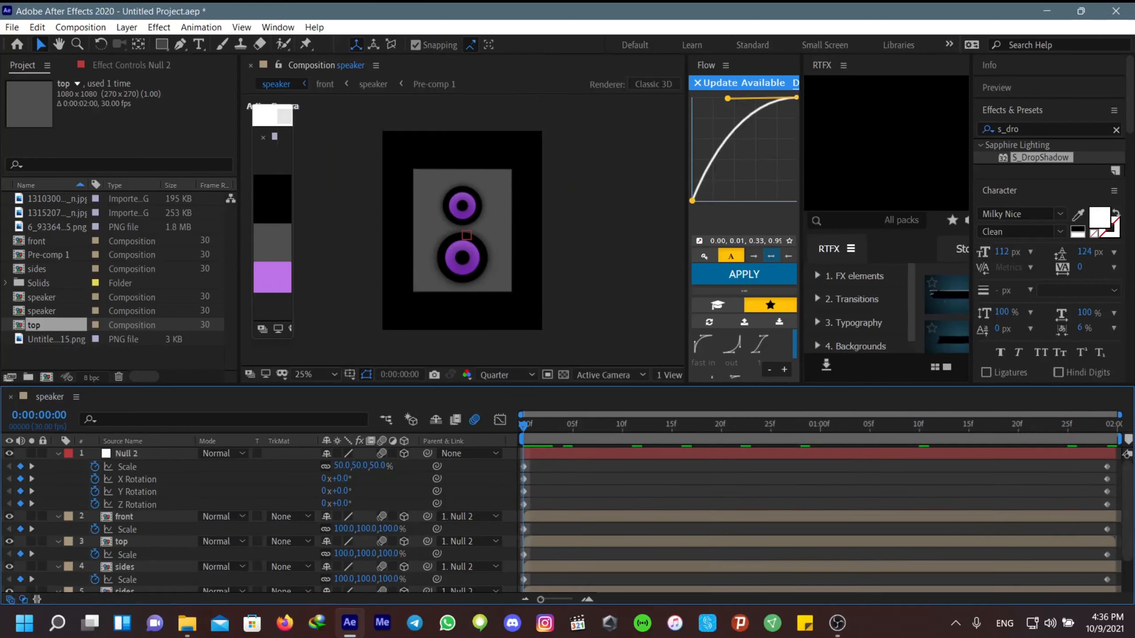
left_click_drag(1117, 530, 522, 550)
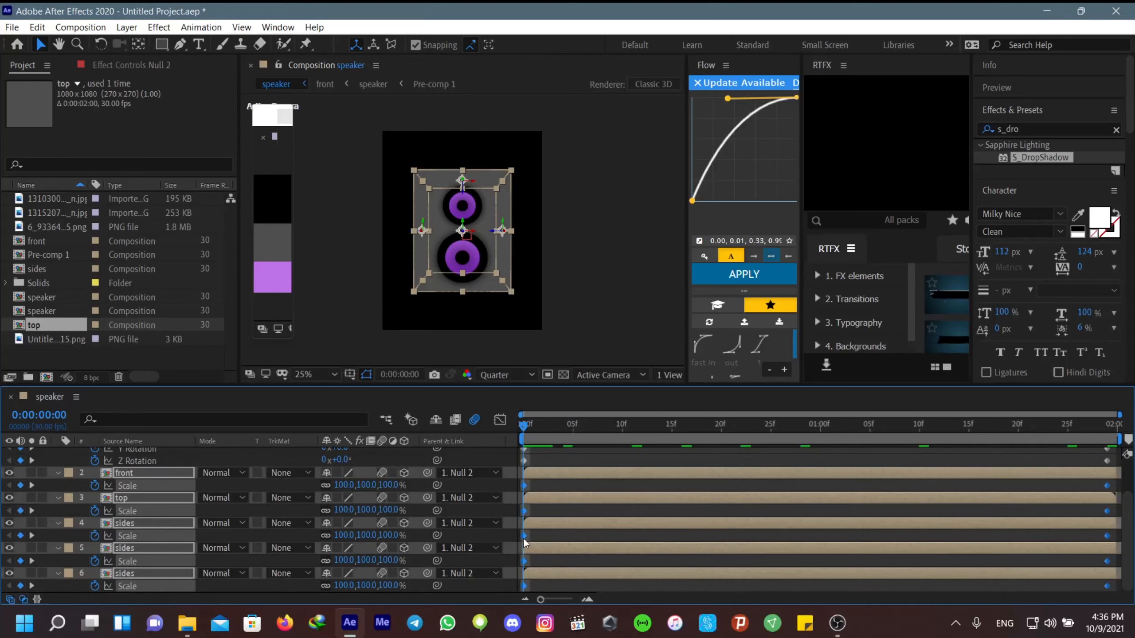
right_click(524, 542)
mouse_move(608, 527)
left_click(747, 438)
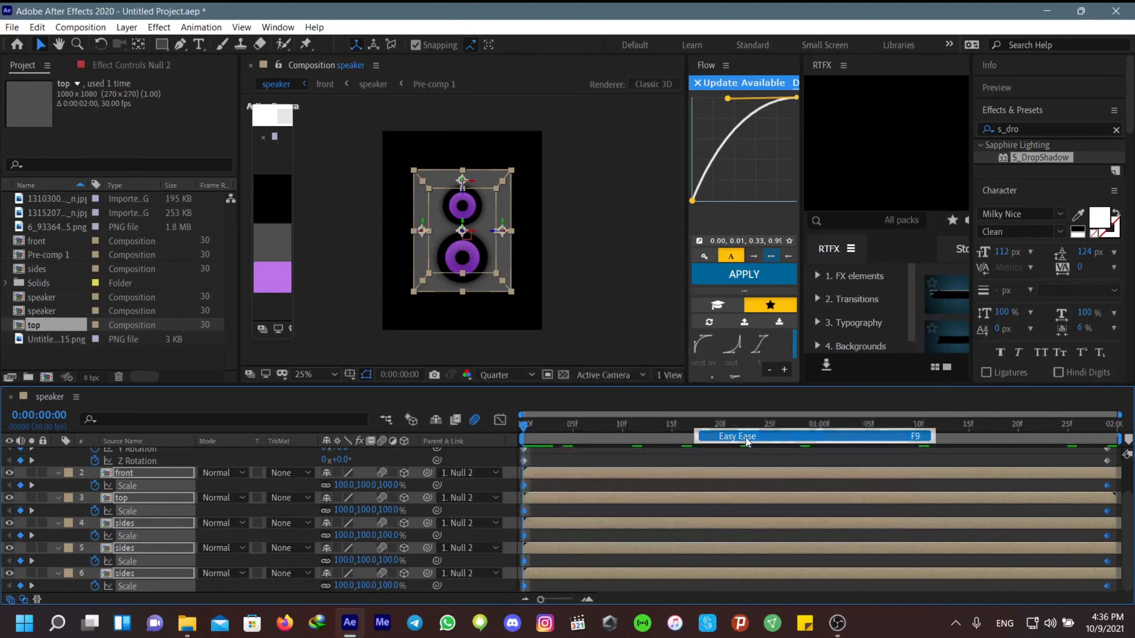
Step: Extend both speed graph handles of the box layers' Scale keyframes to meet mid-timeline as a sharp central peak, and preview the animation
left_click(500, 420)
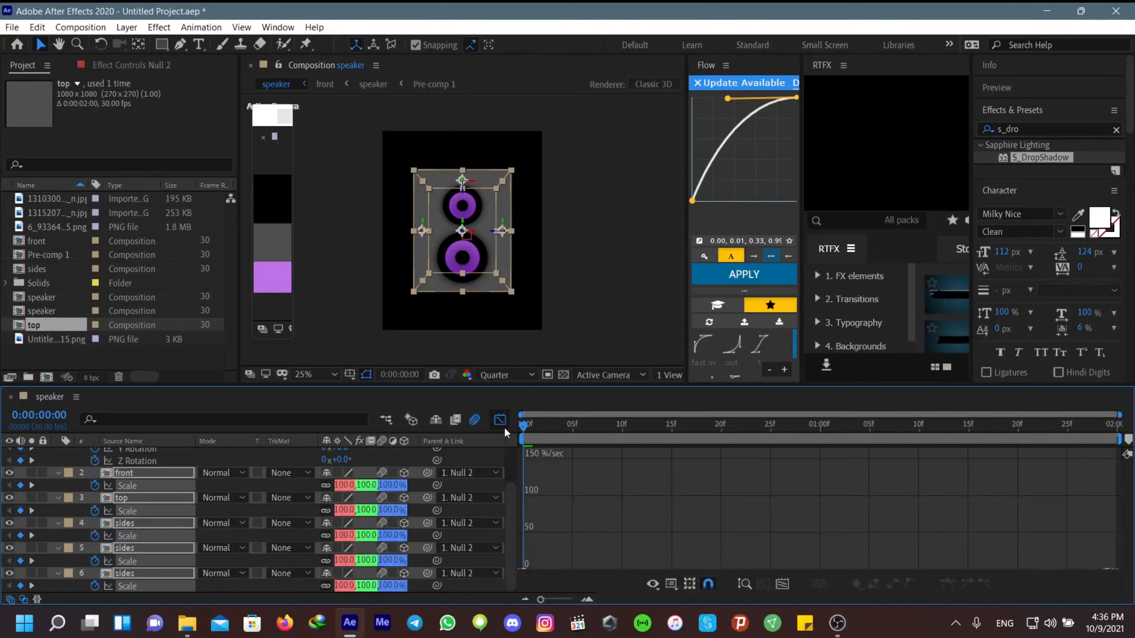
left_click(671, 584)
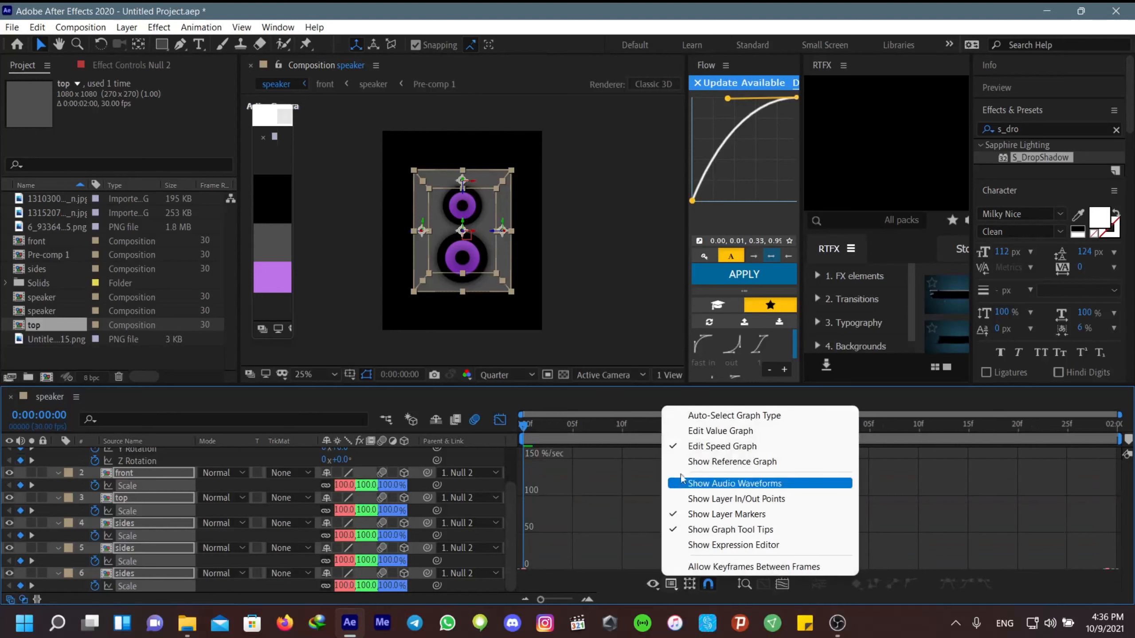
left_click(688, 445)
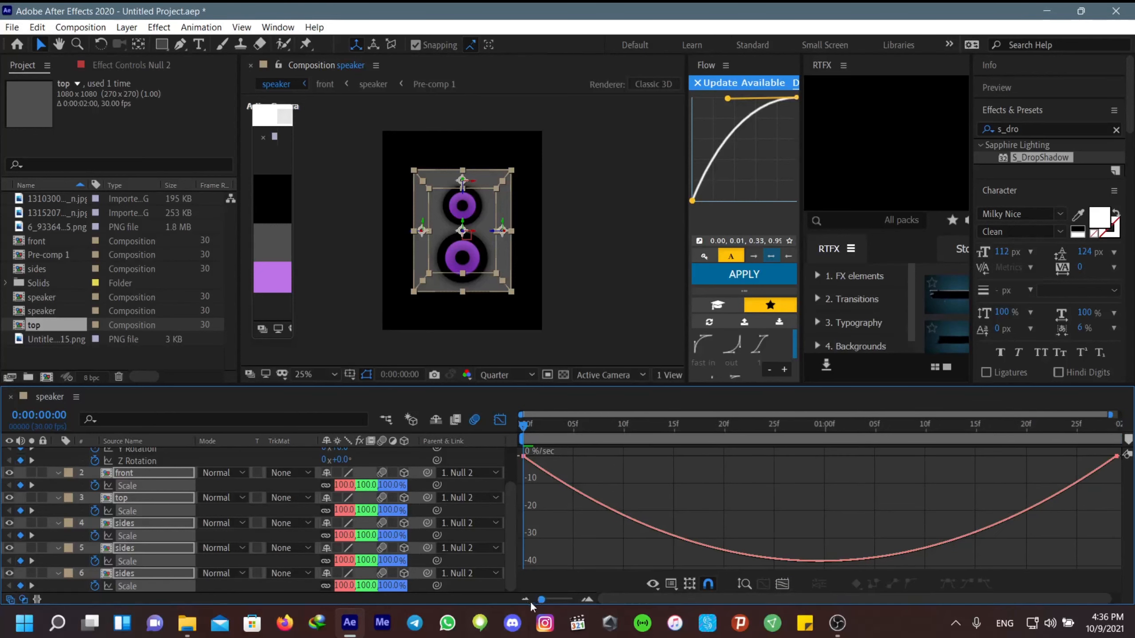
left_click_drag(540, 599, 531, 600)
left_click_drag(511, 488, 433, 551)
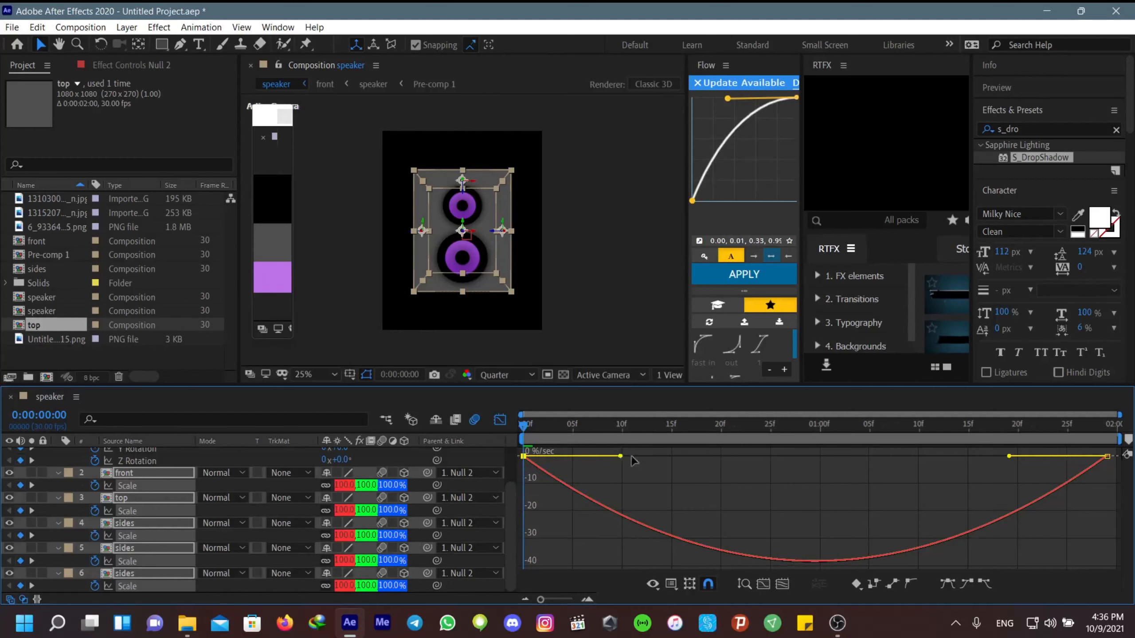
left_click_drag(620, 456, 810, 456)
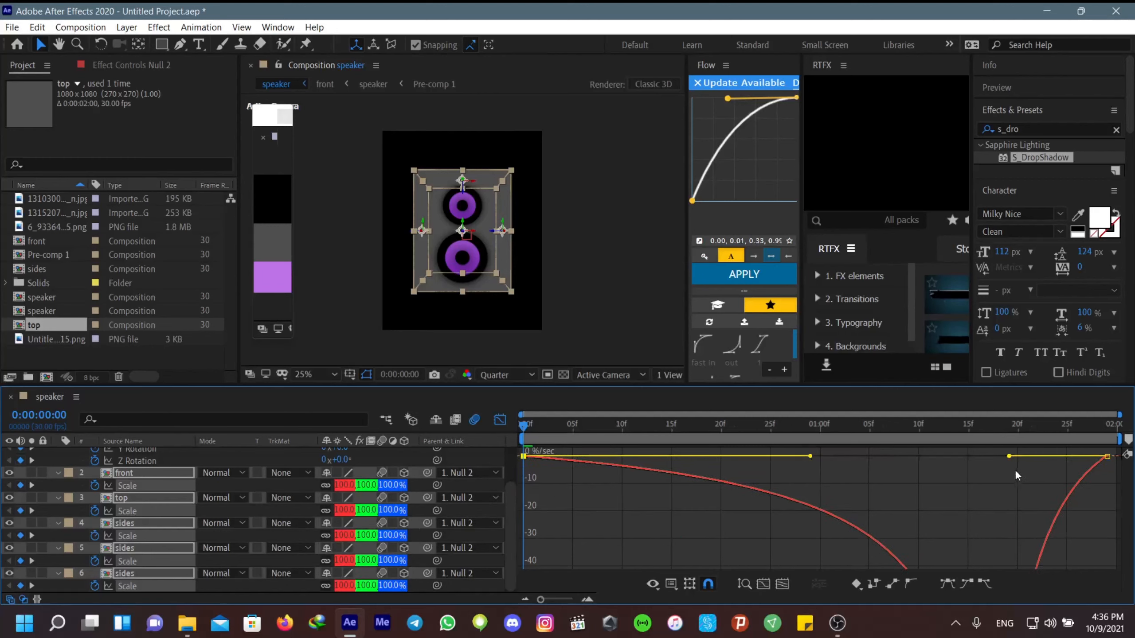
left_click_drag(991, 453, 1068, 481)
left_click_drag(1009, 457, 814, 457)
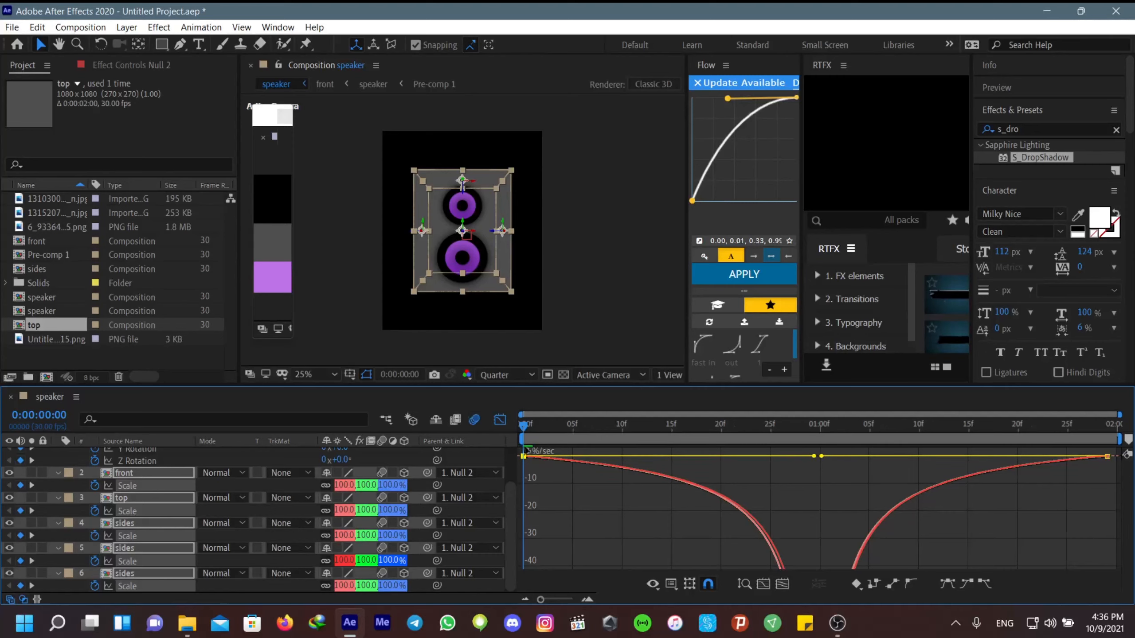
left_click(499, 421)
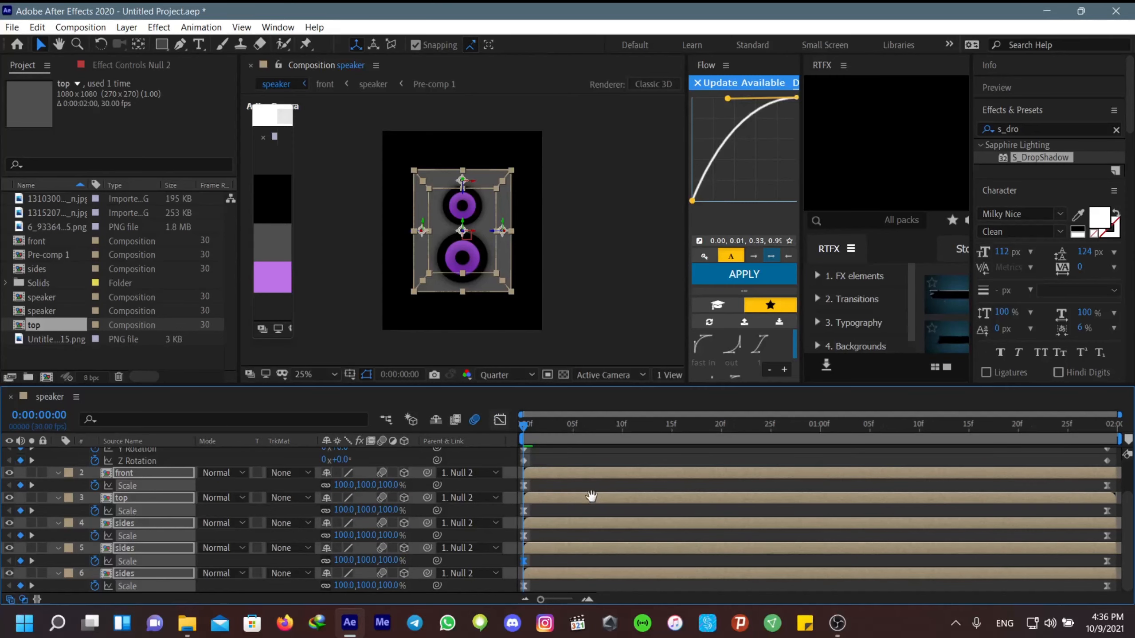
key("space")
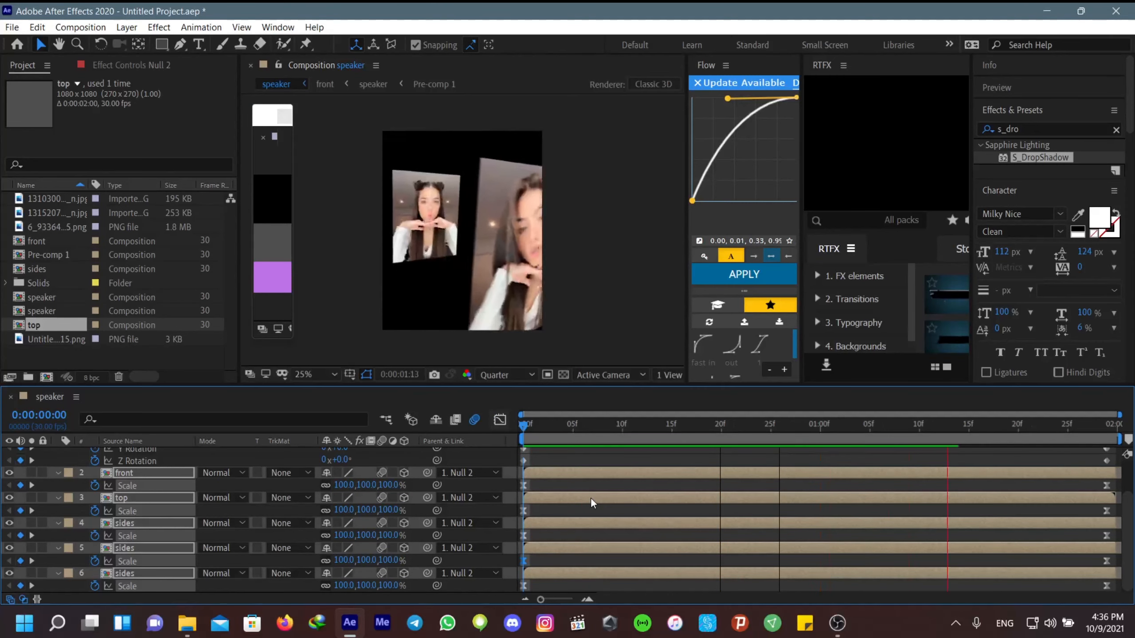
key("space")
Step: Apply Easy Ease to all of the null's Scale and X, Y, Z Rotation keyframes
scroll(692, 525, "up", 2)
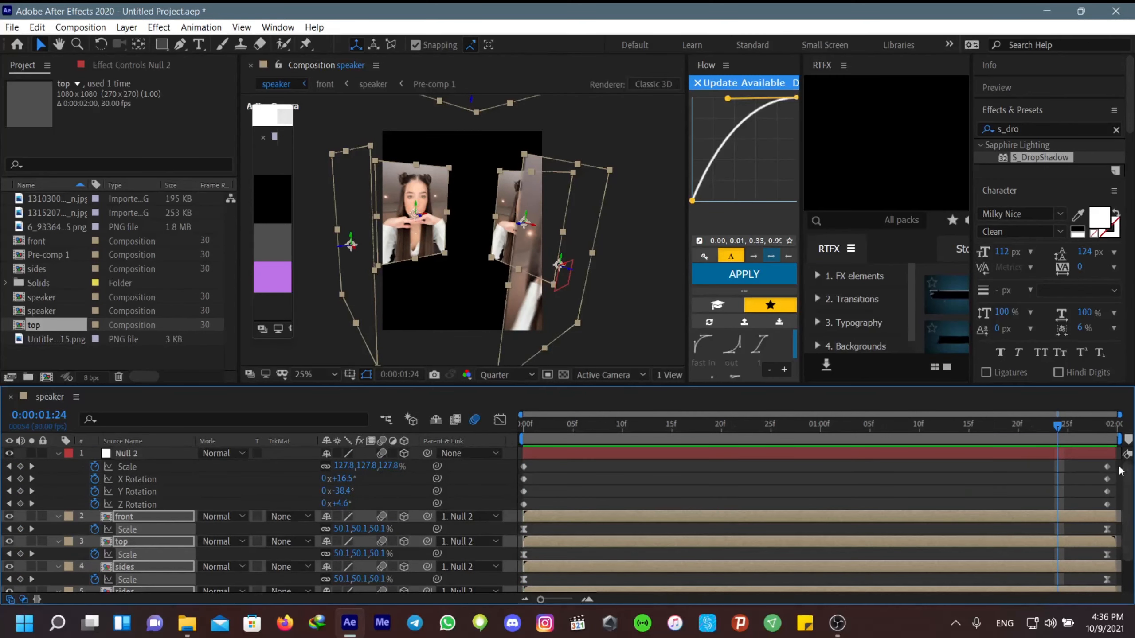
left_click_drag(1120, 463, 445, 518)
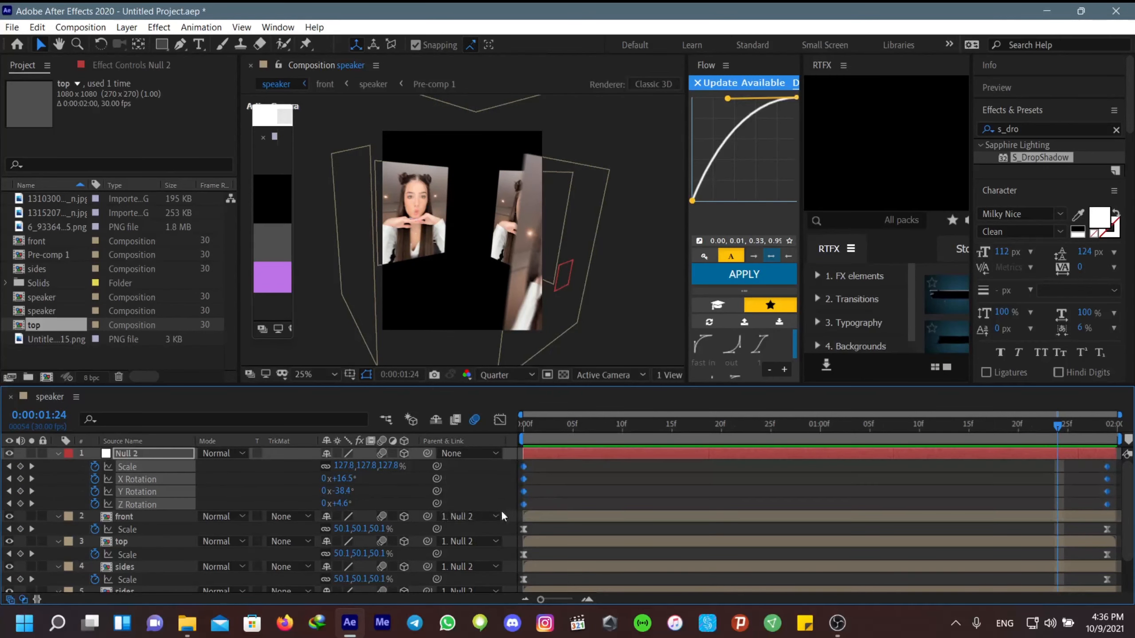
mouse_move(535, 502)
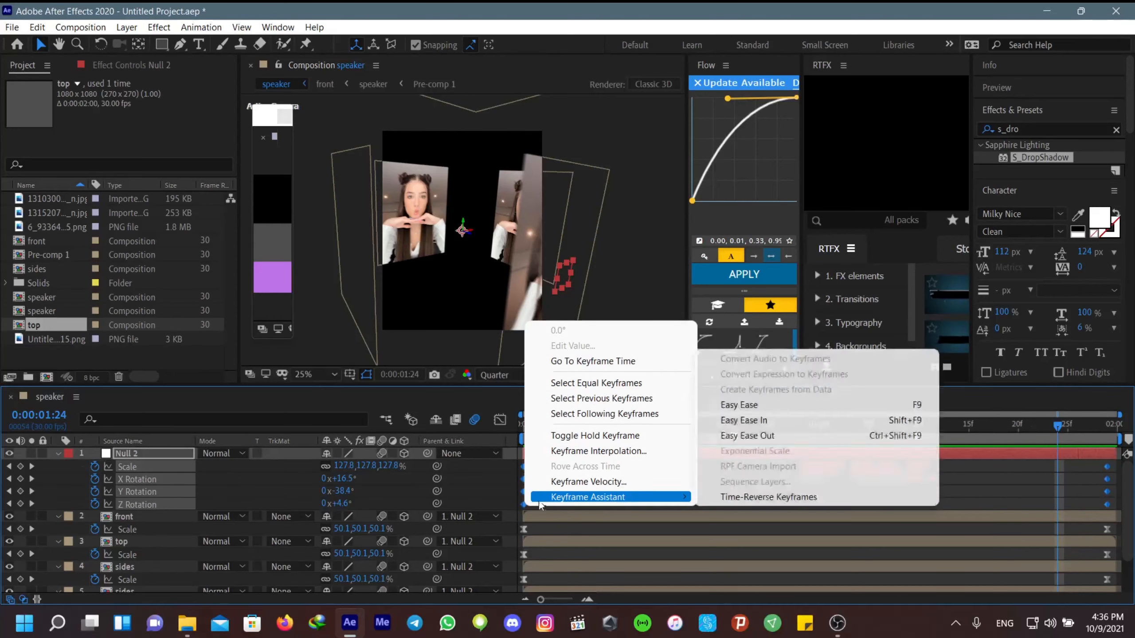
left_click(780, 409)
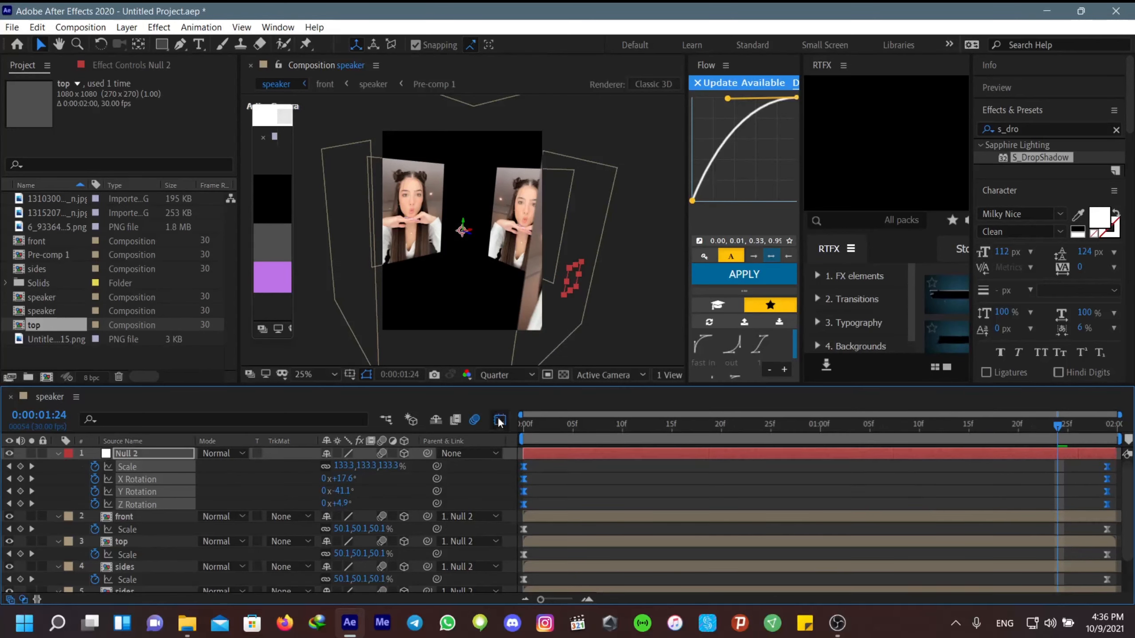
Step: Extend both speed graph handles of the null's Scale and rotation keyframes to meet mid-timeline as a sharp peak, and preview the animation
left_click(500, 420)
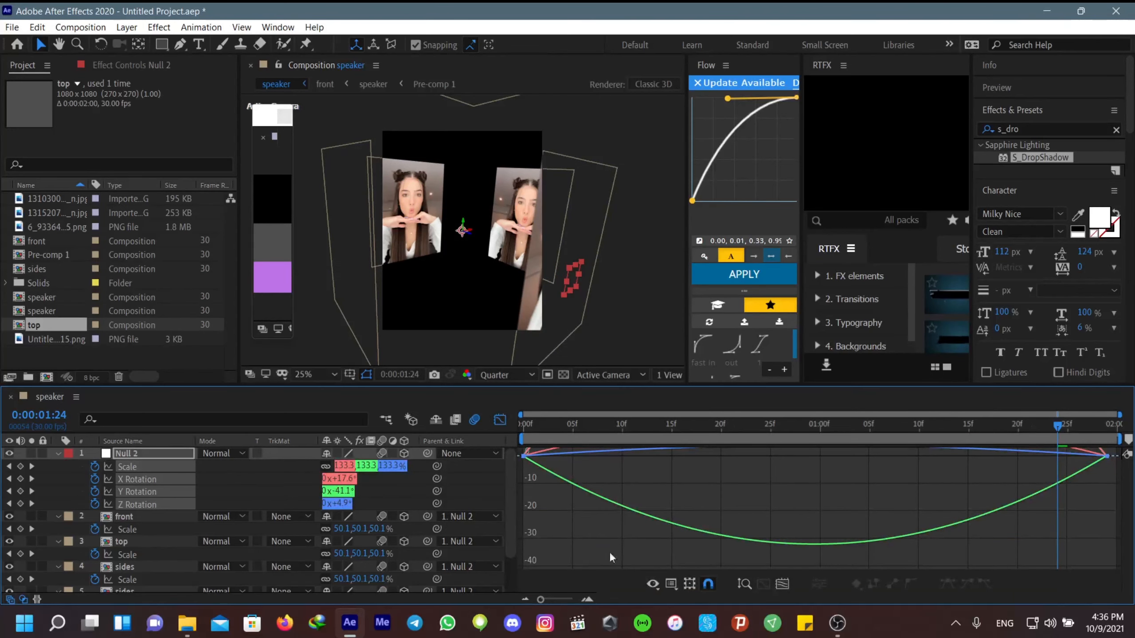
left_click(668, 585)
left_click(690, 455)
left_click(782, 583)
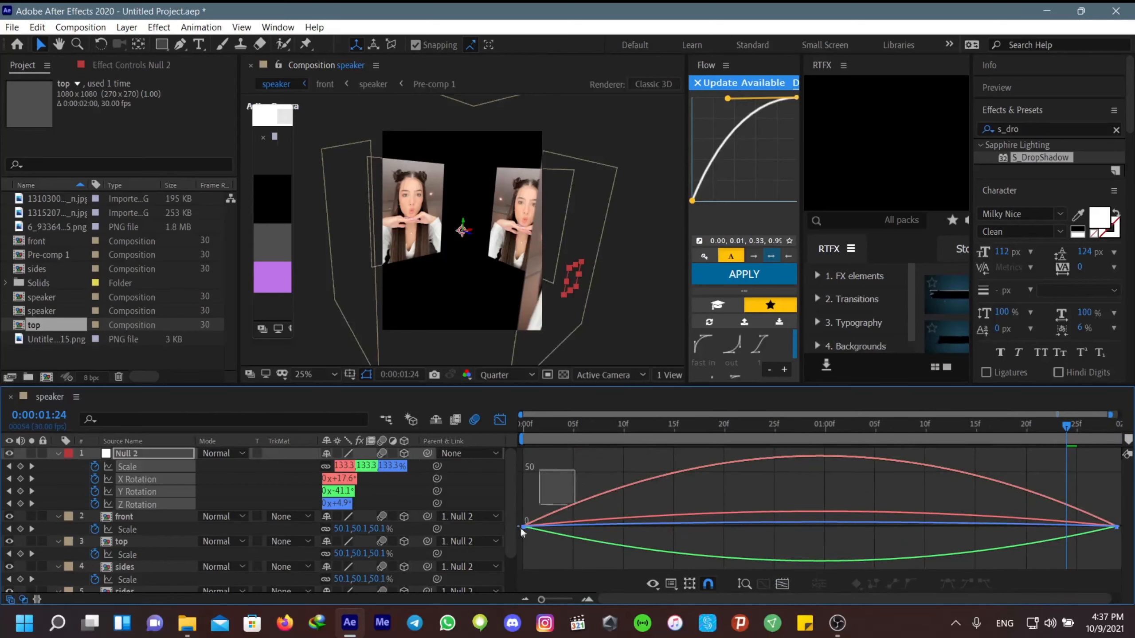
left_click_drag(572, 470, 518, 568)
left_click_drag(621, 483, 804, 488)
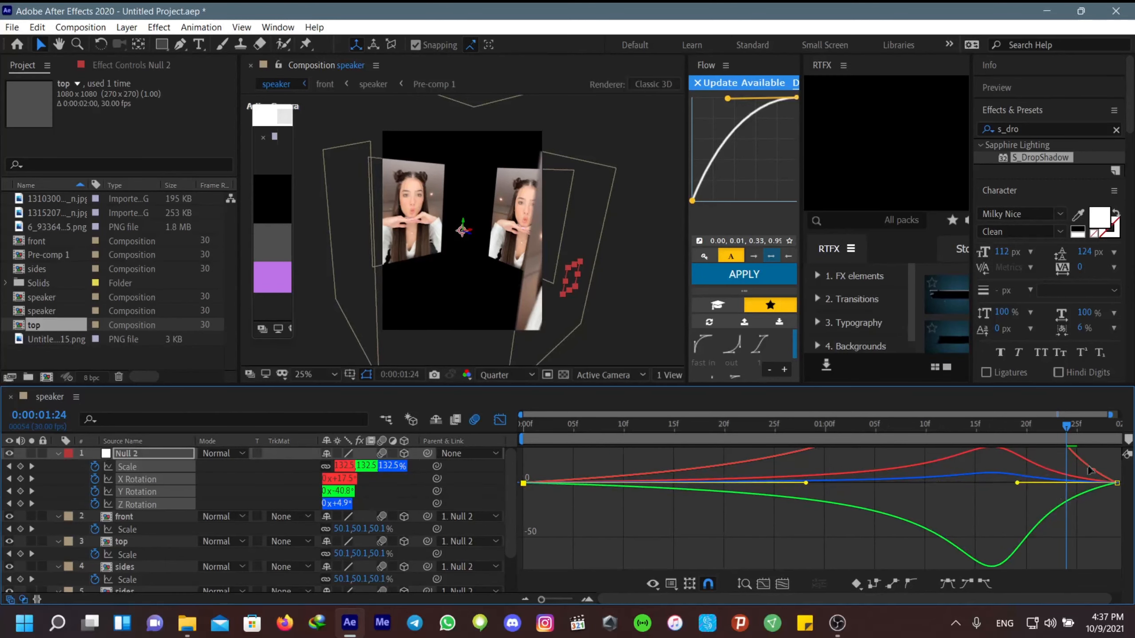
left_click(1117, 483)
left_click_drag(1017, 483, 812, 484)
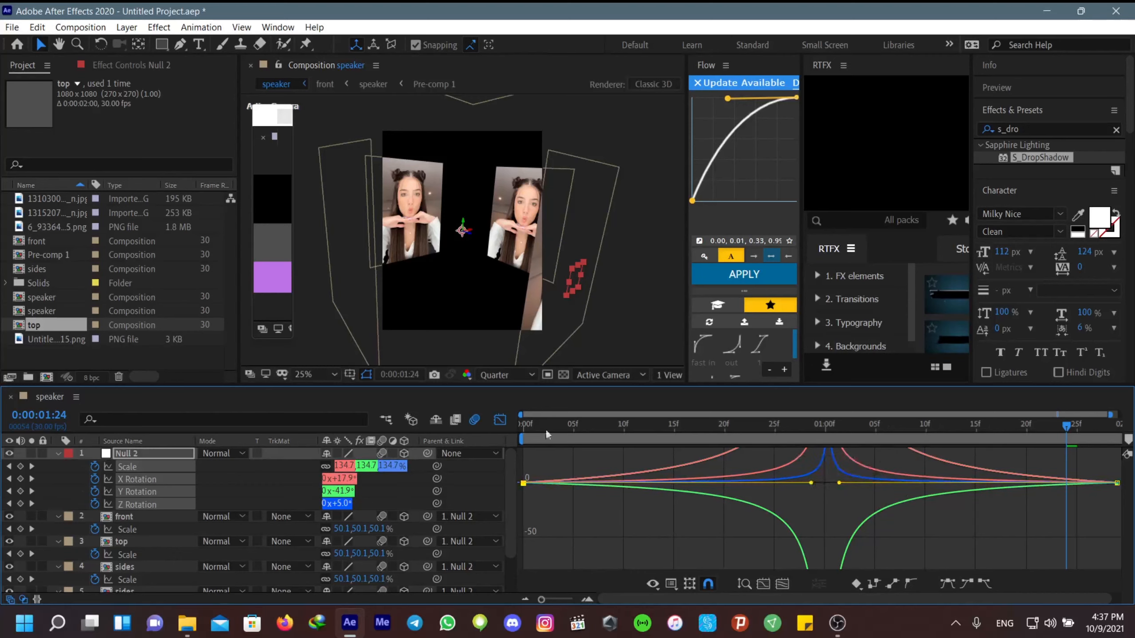
left_click(499, 420)
key("space")
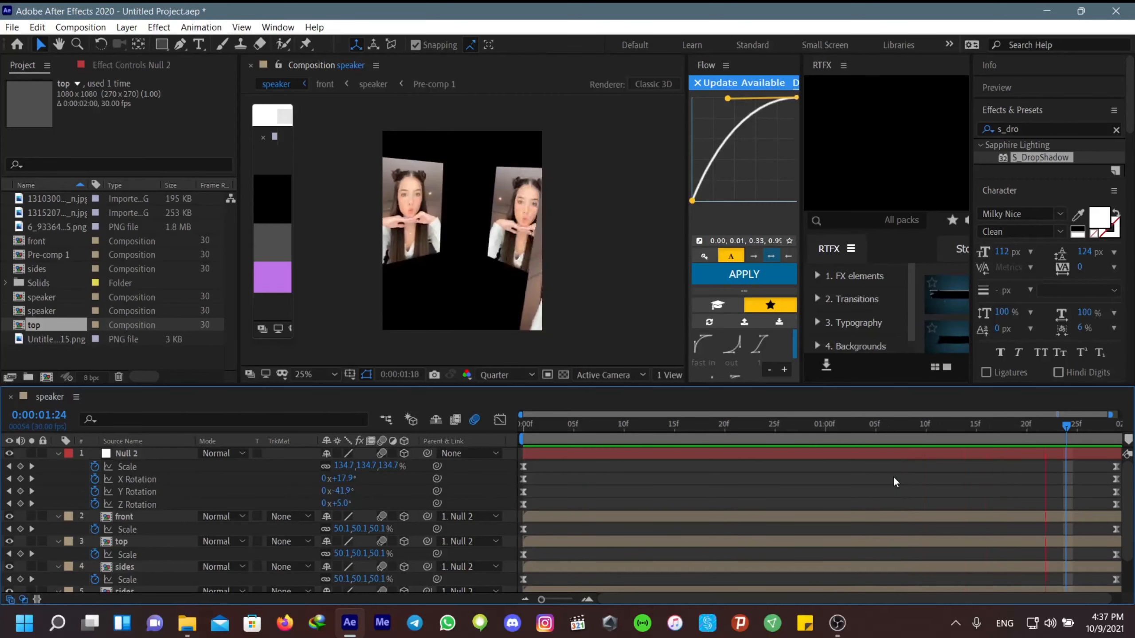
key("space")
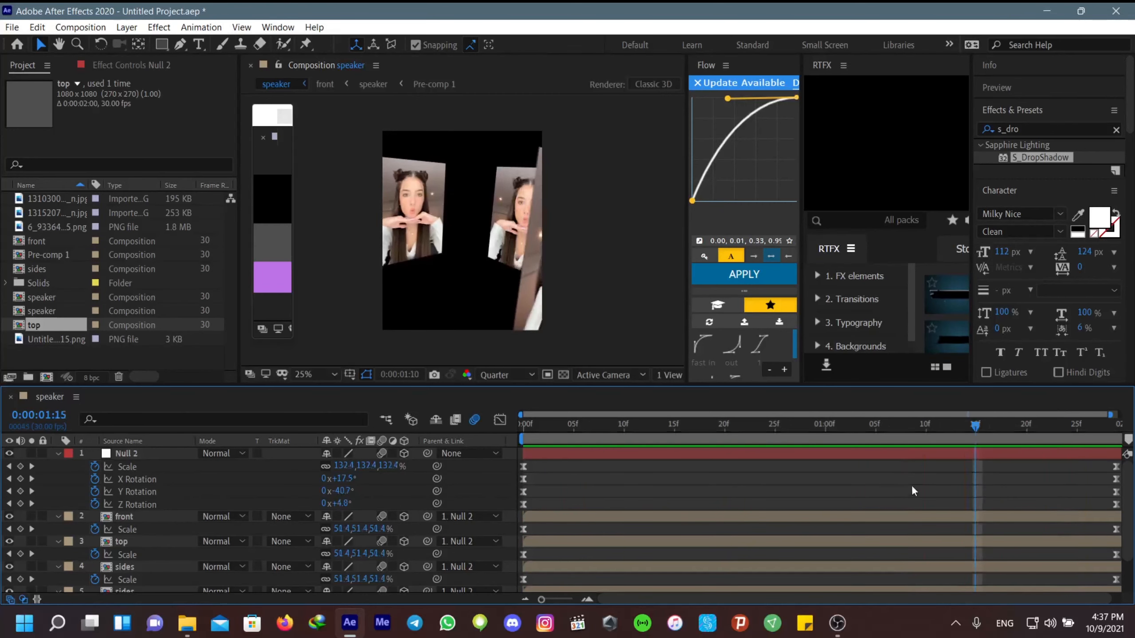
Step: Collapse the keyframed properties of the null and all five box layers
left_click(57, 453)
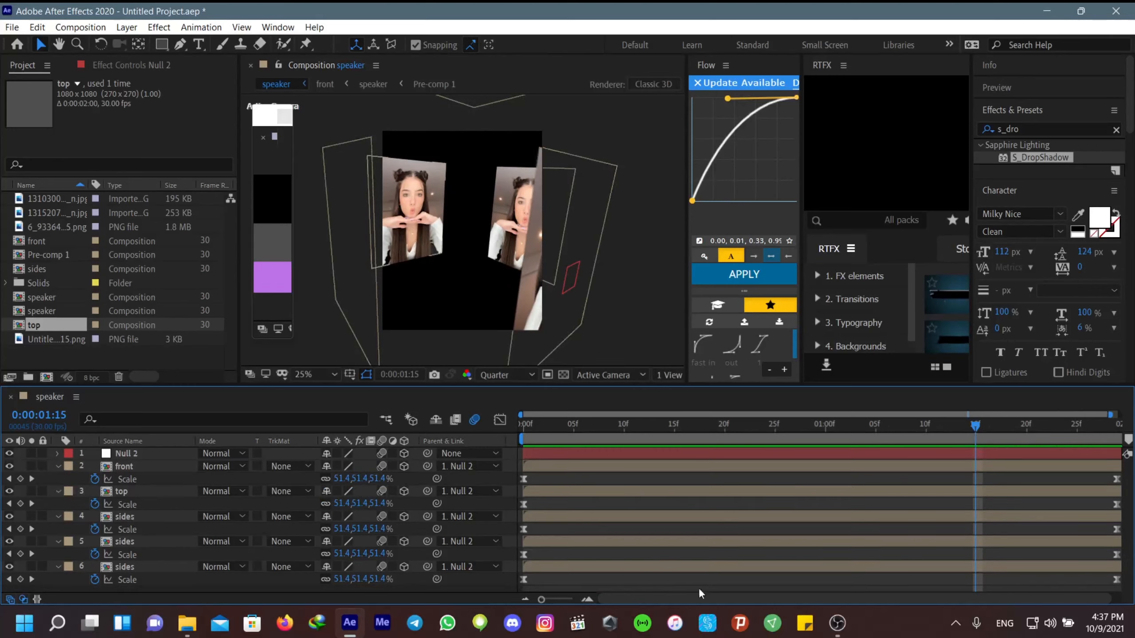
key("u")
key("u")
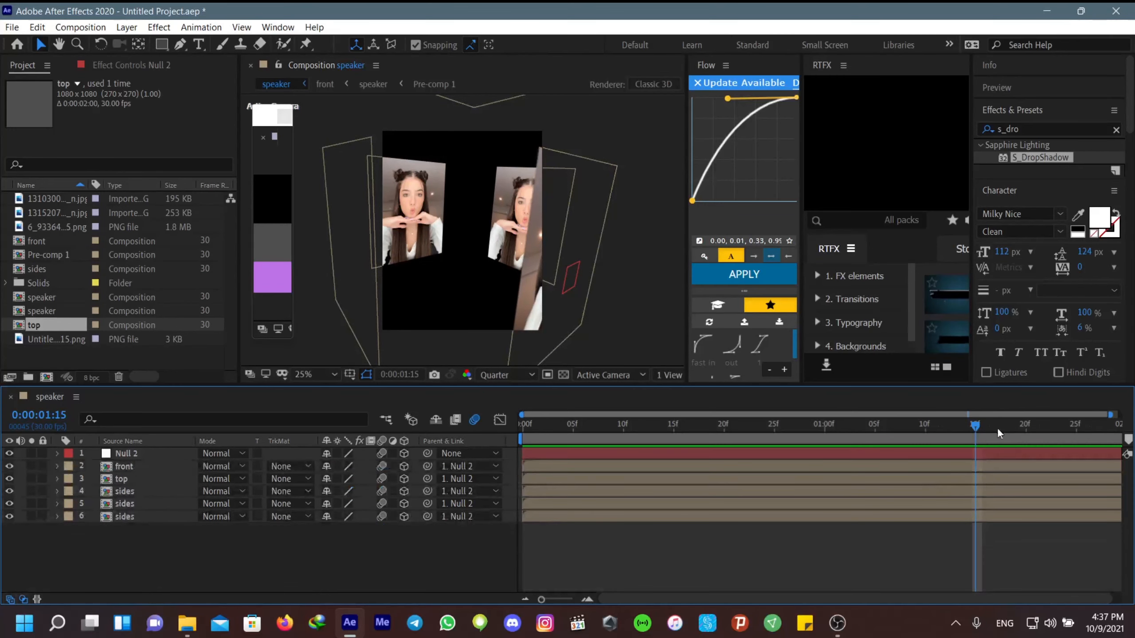
Step: Go near the animation's end and add the cut-out PNG photo to the composition between Null 2 and the front layer
left_click_drag(987, 427, 787, 487)
key("space")
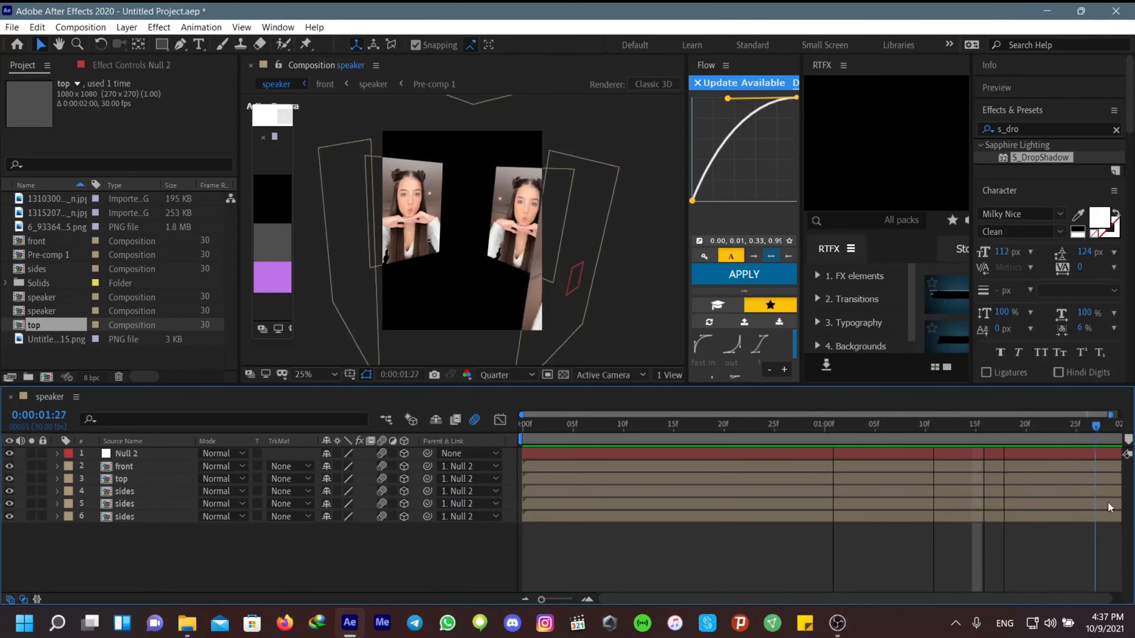
left_click(51, 228)
left_click_drag(51, 228, 105, 467)
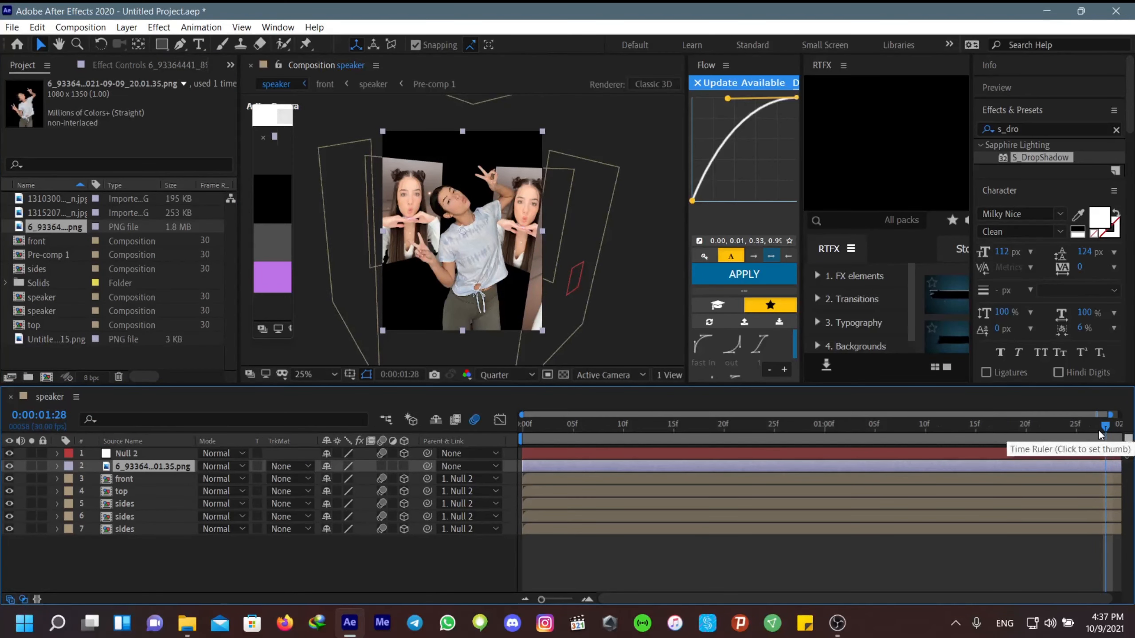
Step: Make the PNG photo a 3D layer and set its Scale to 130%
key("s")
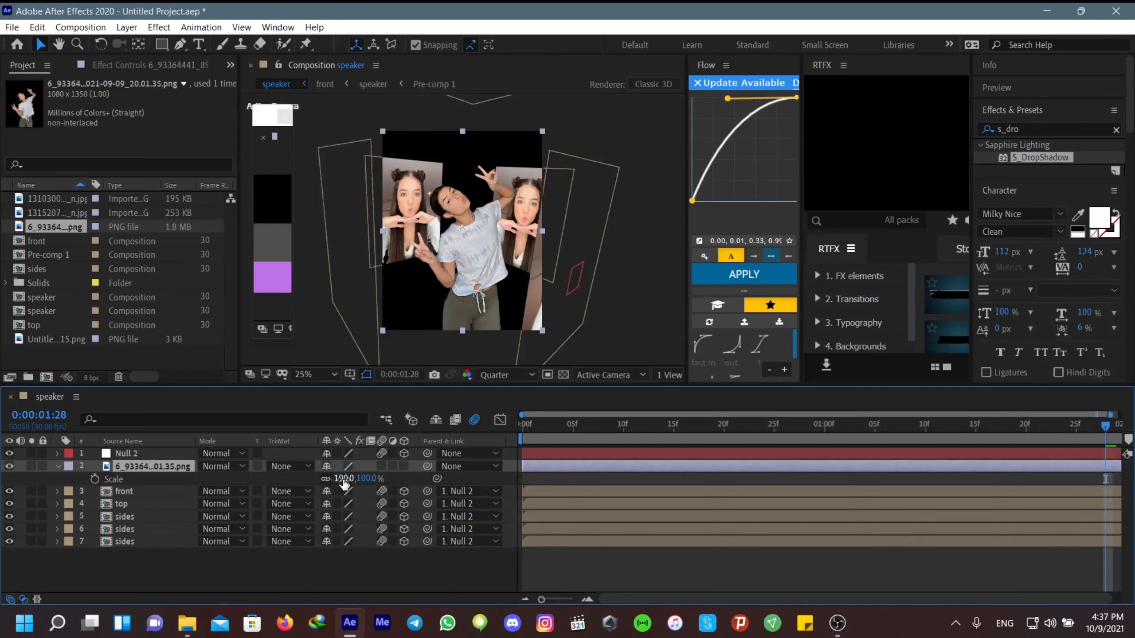
left_click(405, 467)
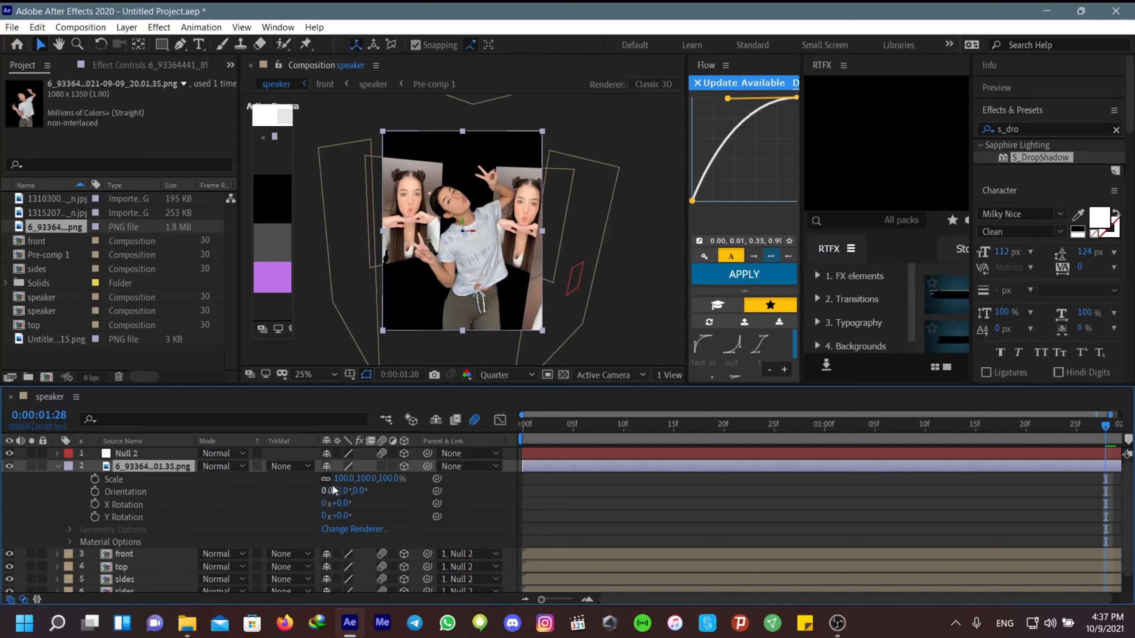
left_click_drag(342, 479, 361, 481)
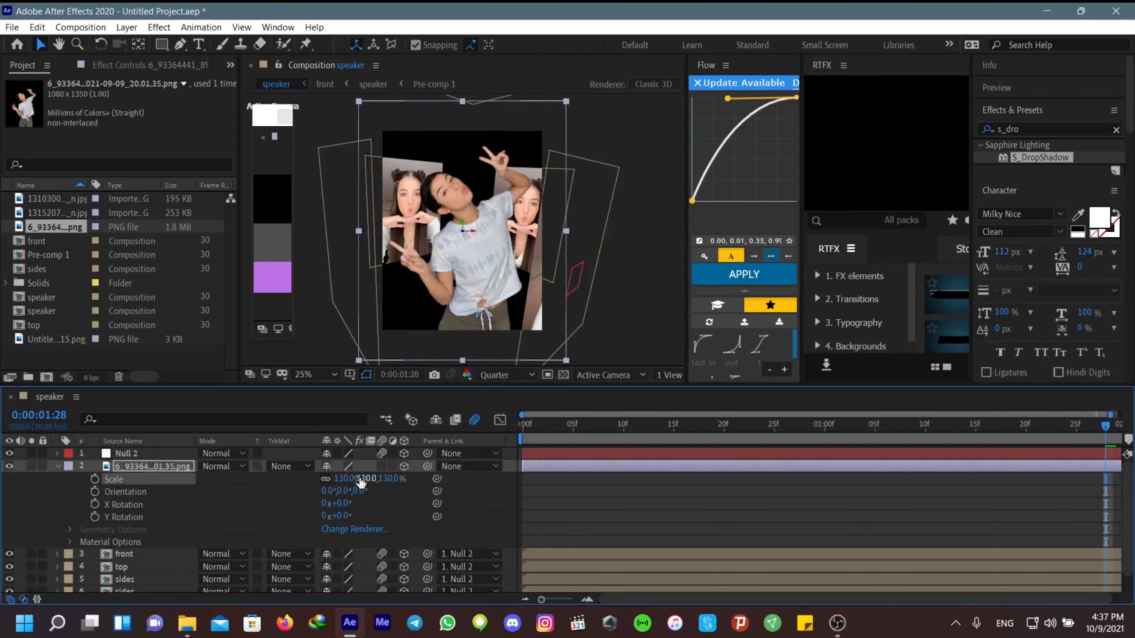
left_click(58, 467)
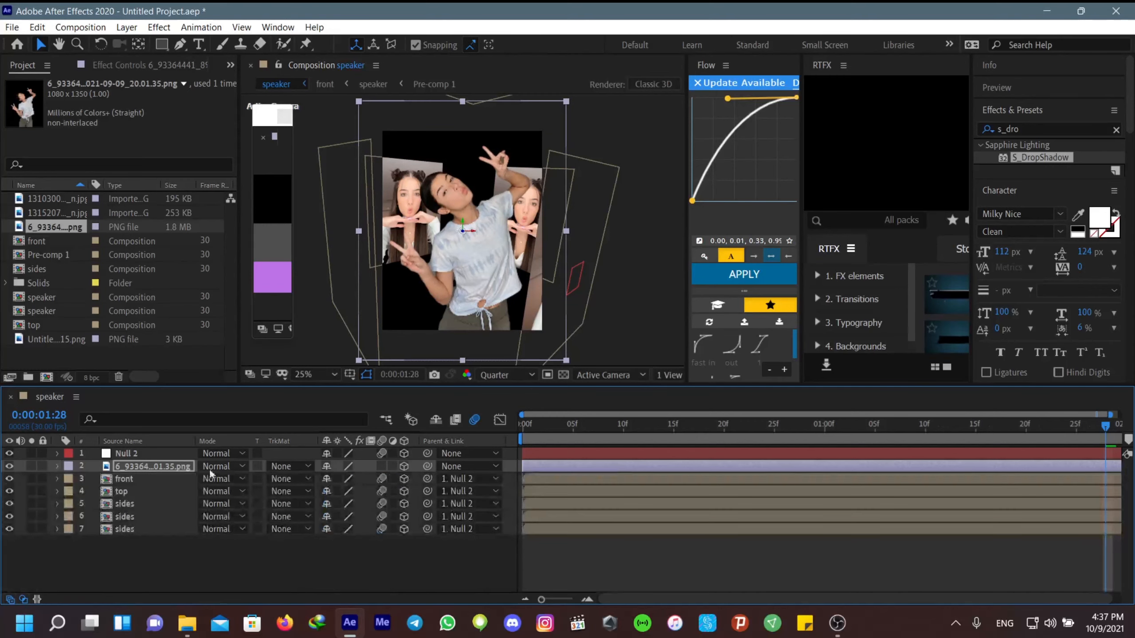
Step: Parent the PNG photo layer to Null 2 and preview the animation
left_click_drag(428, 467, 576, 454)
key("space")
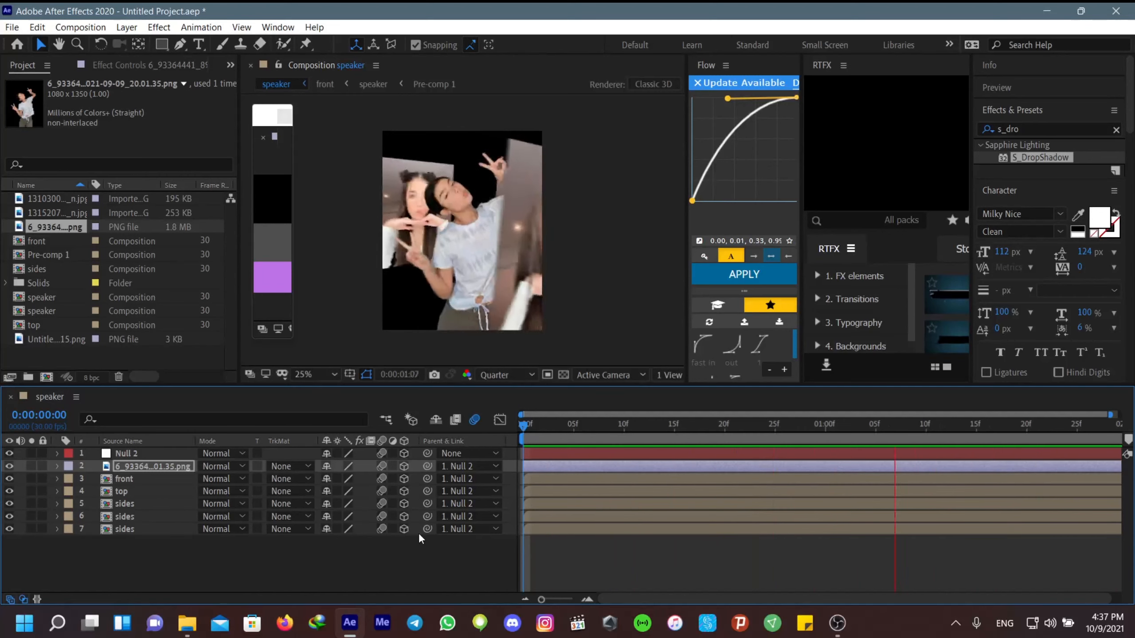
left_click_drag(1077, 425, 1094, 425)
key("Home")
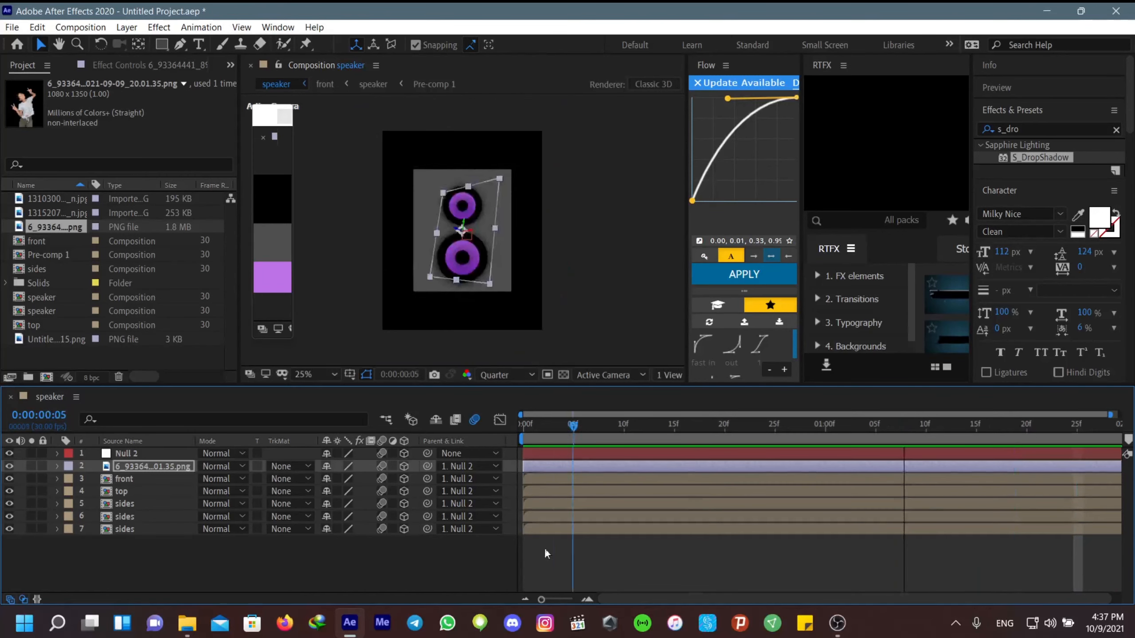
Step: Create a 1080 x 1350 px dark gray solid and place it beneath all other layers as the background
right_click(547, 566)
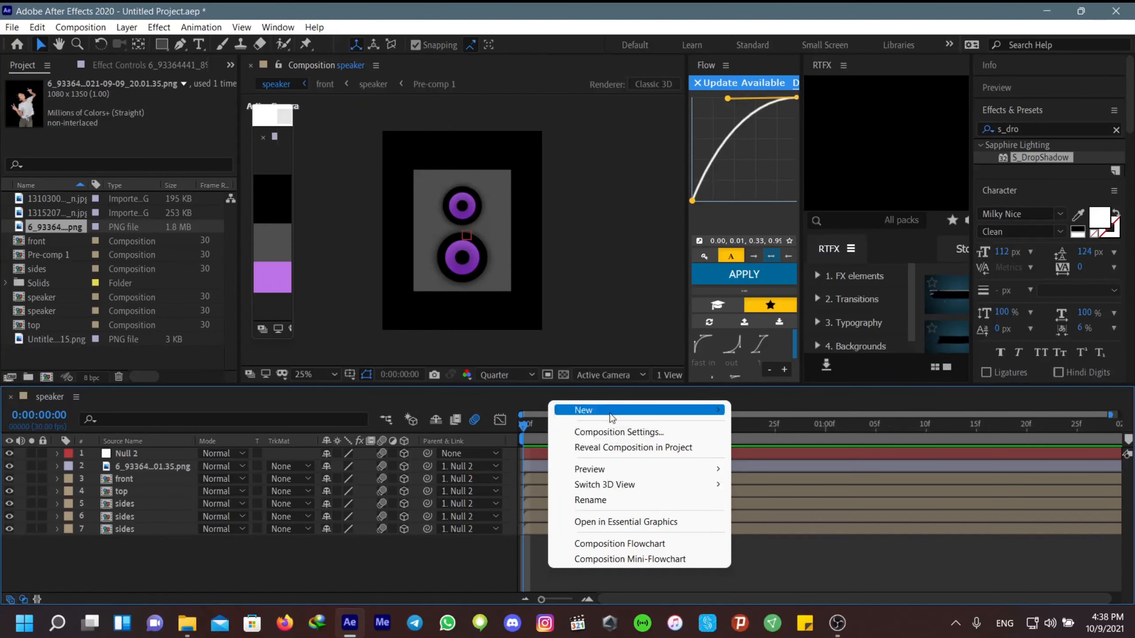
mouse_move(610, 411)
left_click(776, 449)
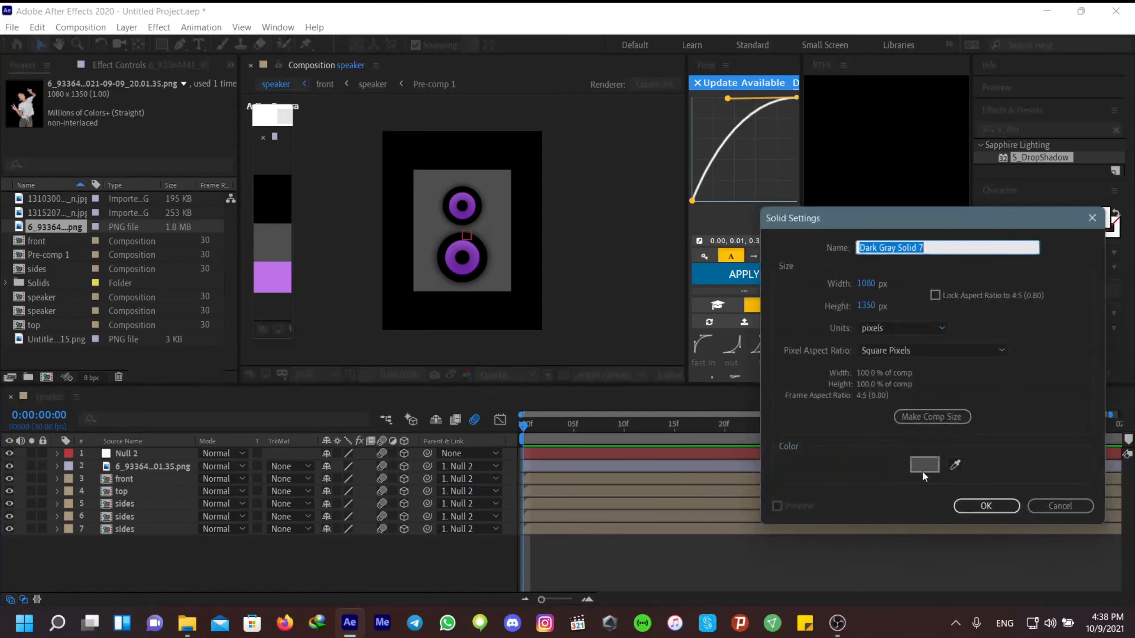
left_click(986, 506)
left_click_drag(124, 455, 123, 576)
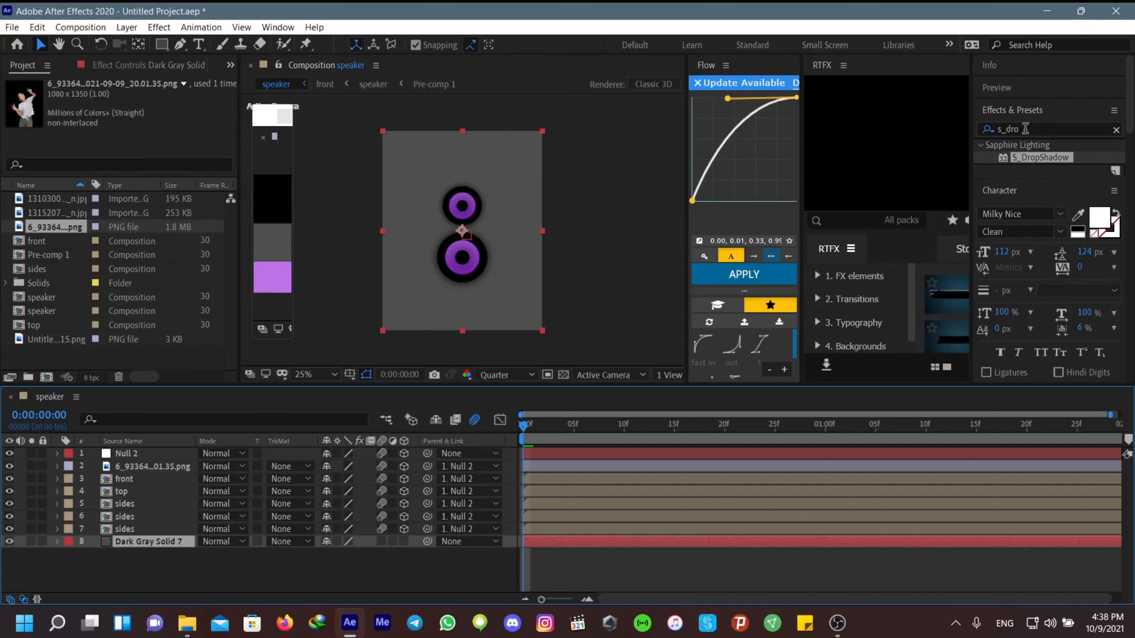
Step: Search the effects for s_gra and apply S_Gradient to the background solid
left_click(1009, 129)
type("gra")
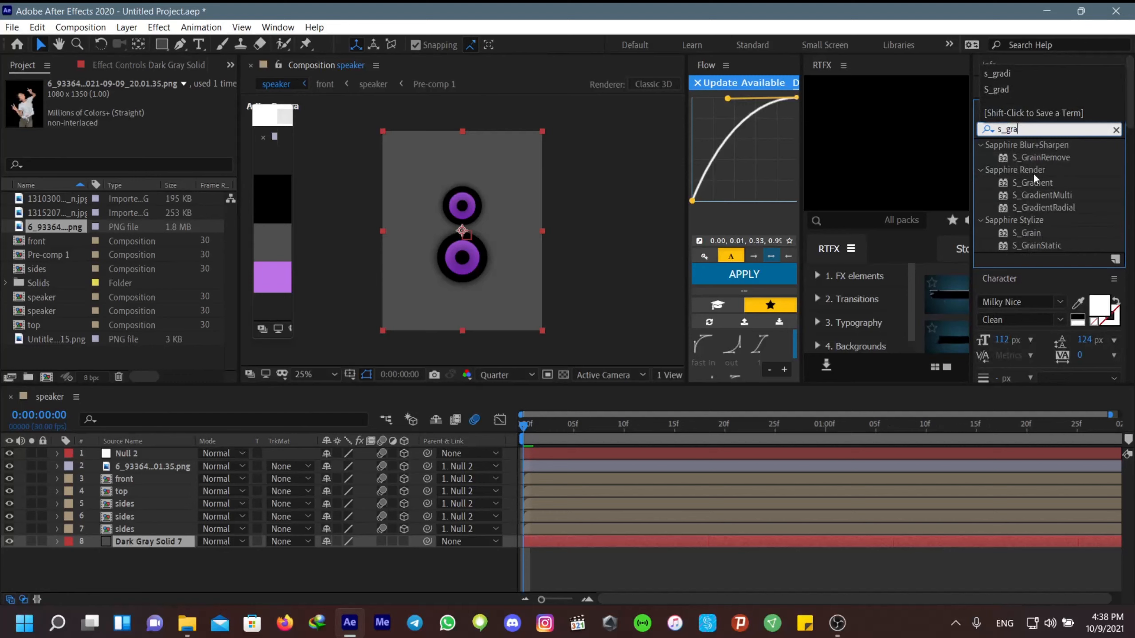
double_click(1034, 183)
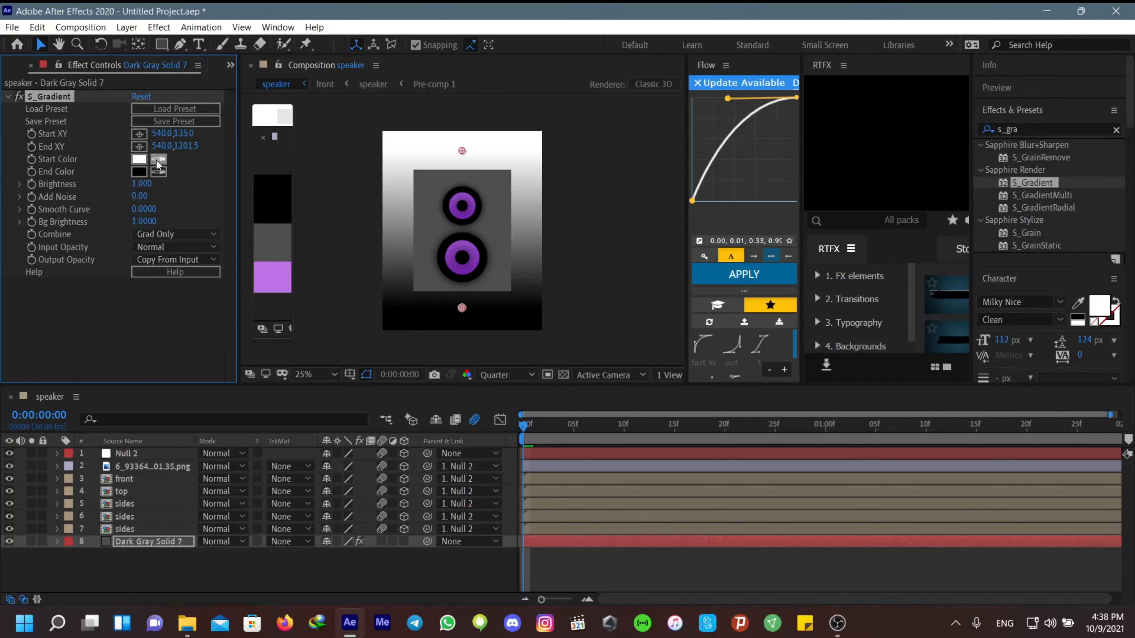
Step: Set the gradient's Start Color to the purple sampled from the reference palette and its End Color to 303030
left_click(157, 159)
left_click(282, 283)
left_click(139, 172)
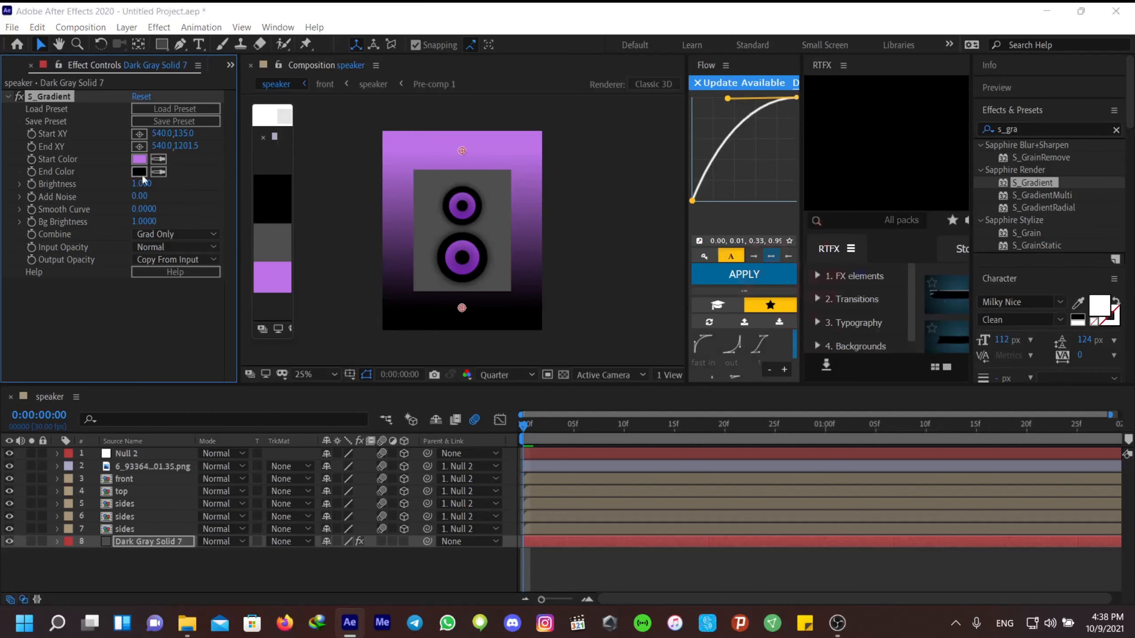
mouse_move(689, 238)
left_mouse_down()
mouse_move(677, 210)
mouse_move(708, 211)
mouse_move(684, 329)
mouse_move(673, 322)
mouse_move(648, 357)
mouse_move(624, 359)
left_mouse_up()
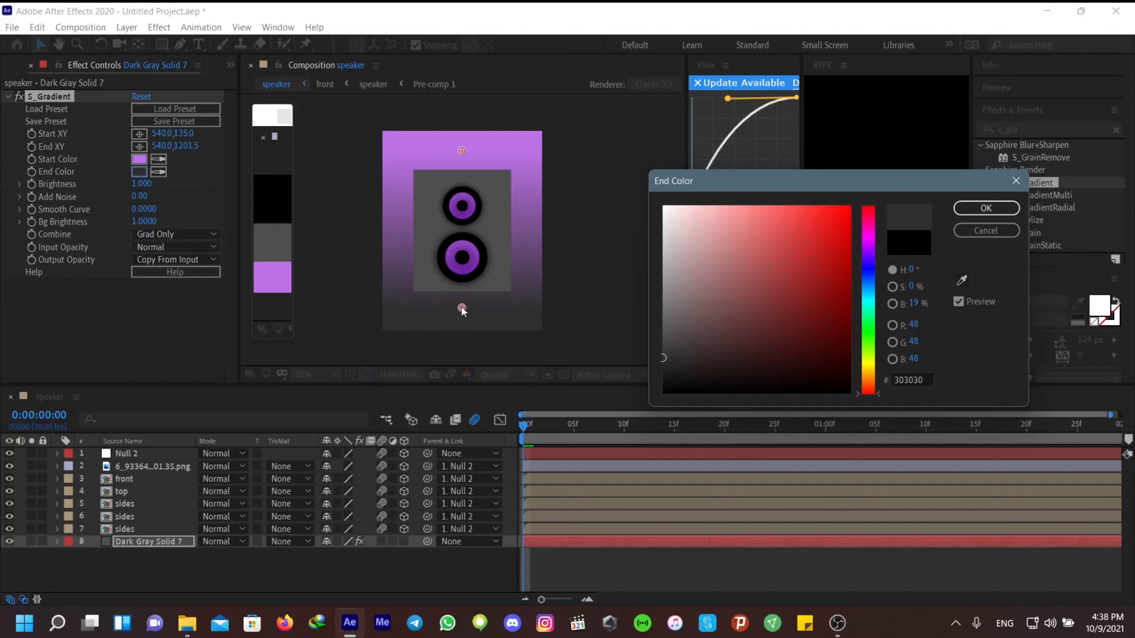
key("Return")
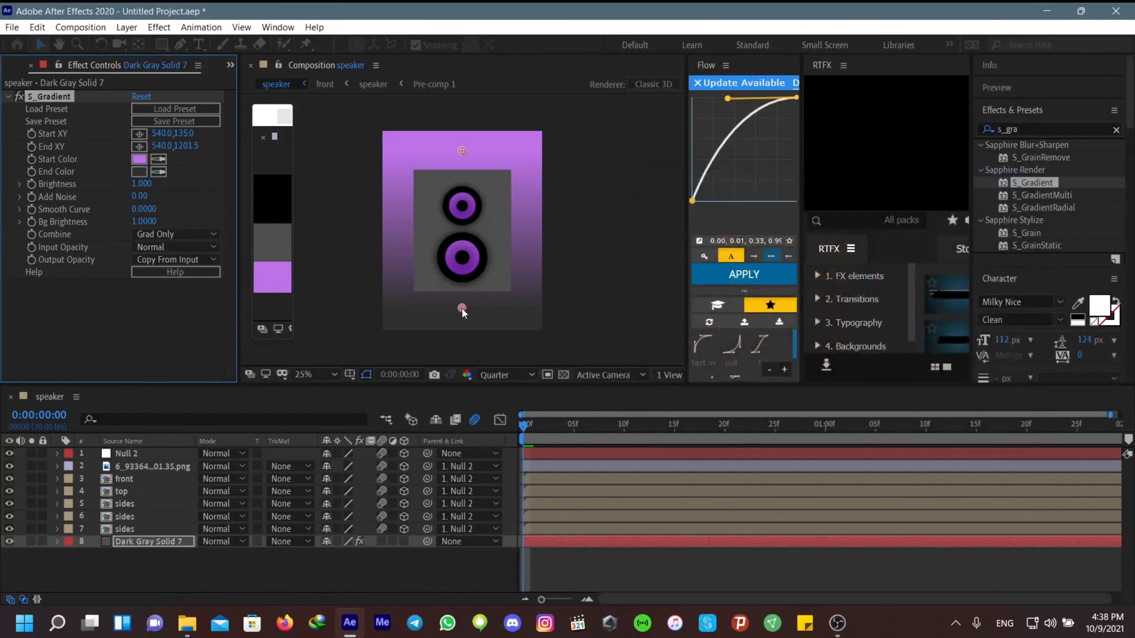
Step: Move the gradient's end point to about 640, 1529.5 and start point to about 596, 107, and set its Start Color to 7B19B4
left_click_drag(461, 307, 479, 356)
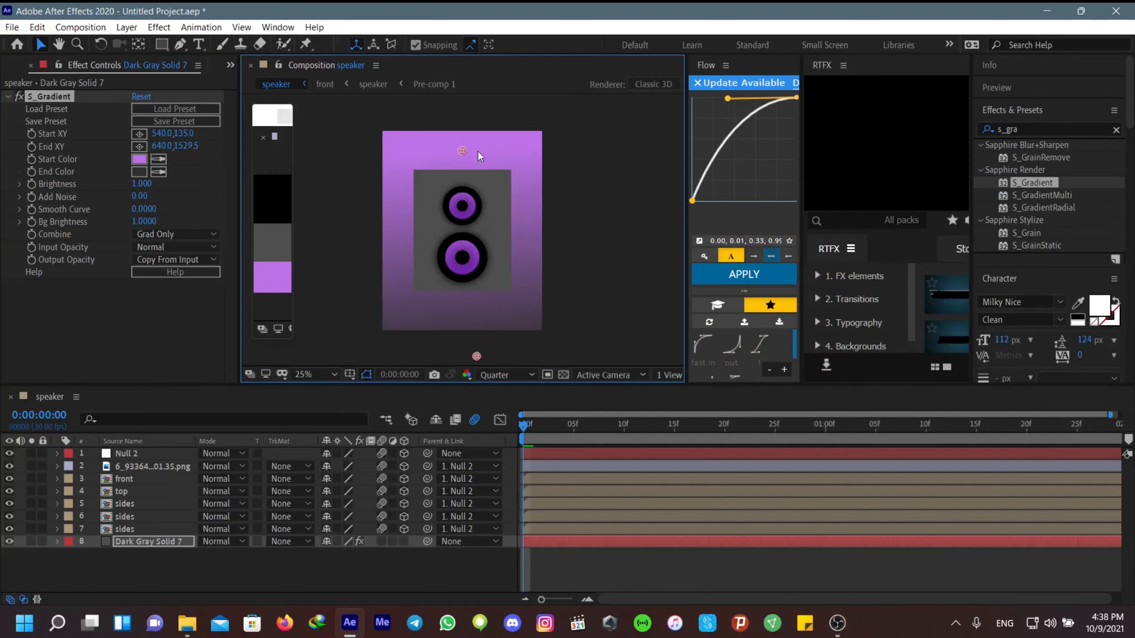
left_click_drag(469, 149, 473, 144)
left_click(139, 159)
left_click(825, 260)
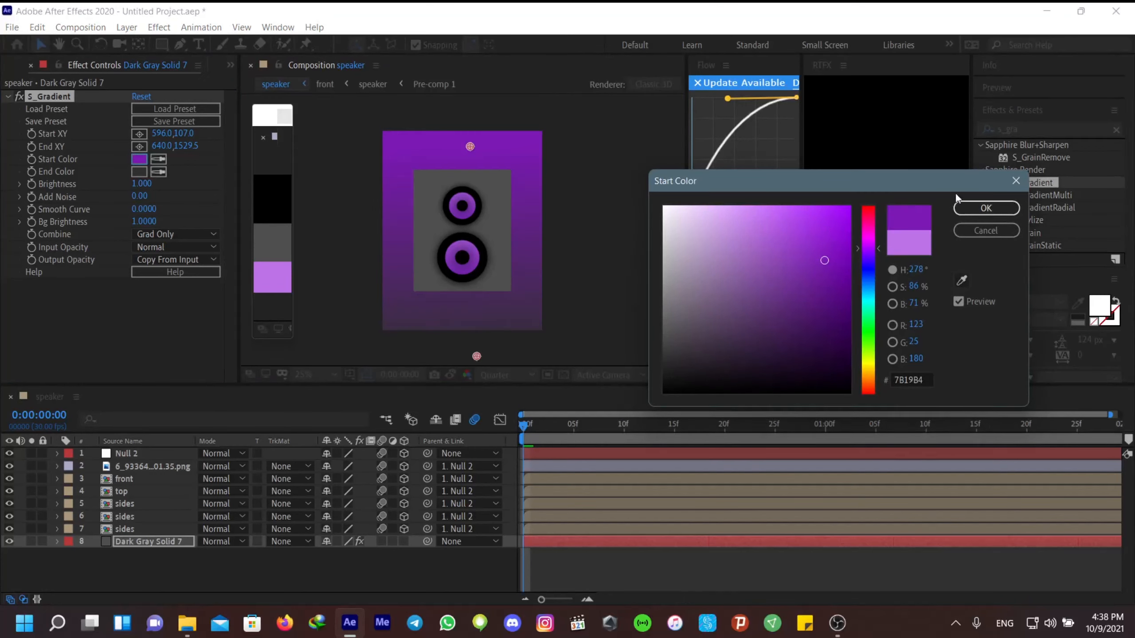
left_click(961, 207)
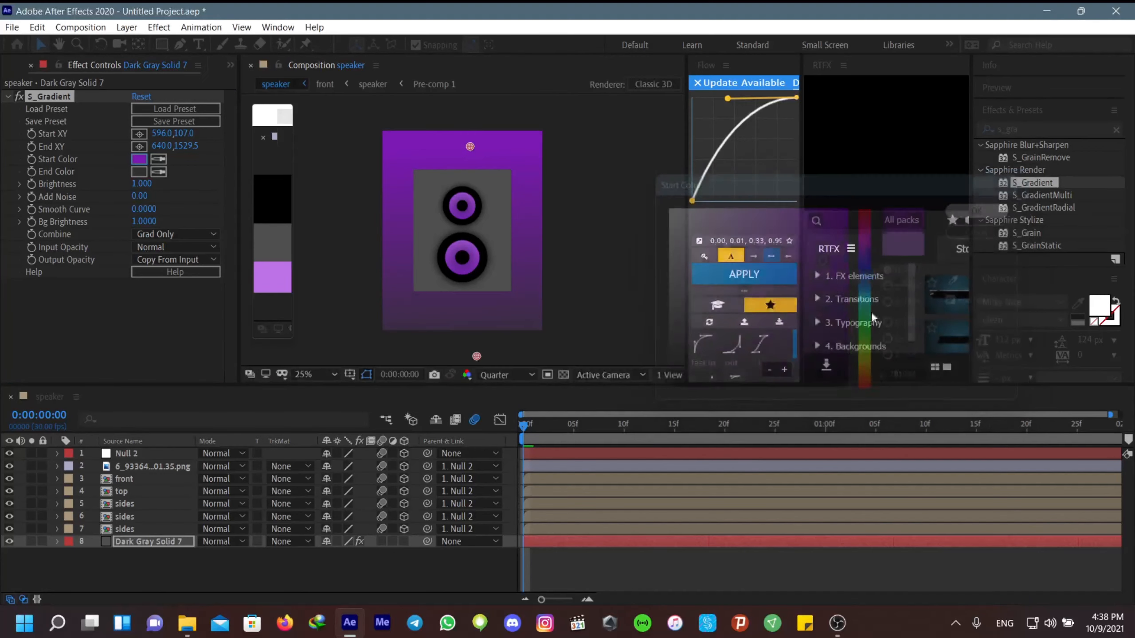
left_click(549, 565)
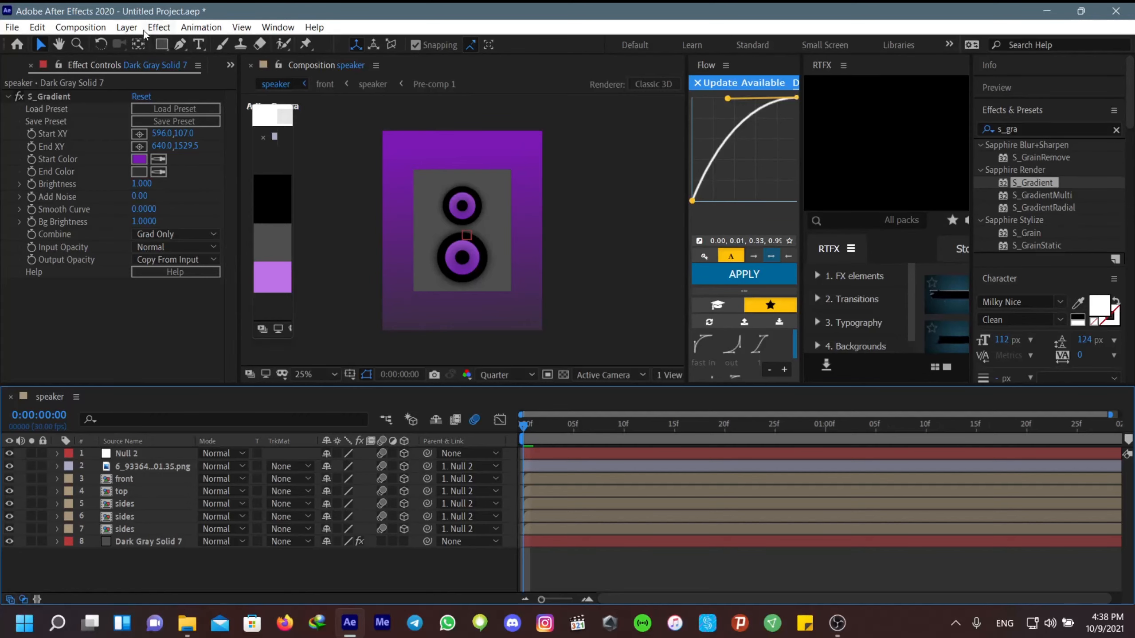
Step: Add a Parallel light with Casts Shadows on and 150% shadow darkness, and preview the animation
left_click(131, 28)
mouse_move(137, 44)
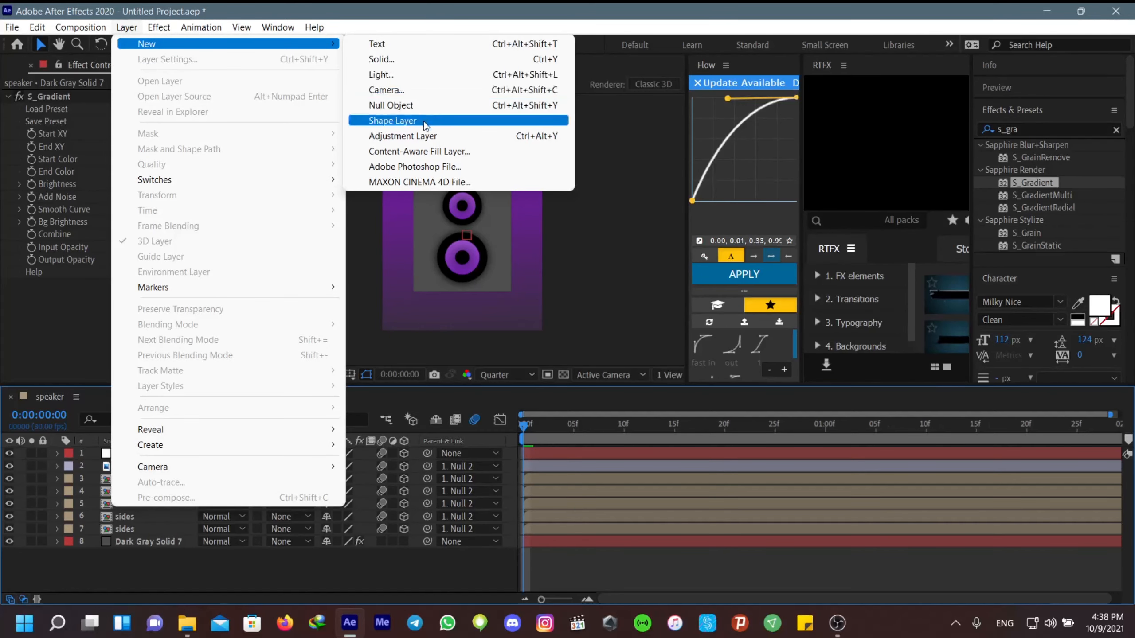
left_click(402, 71)
left_click(757, 190)
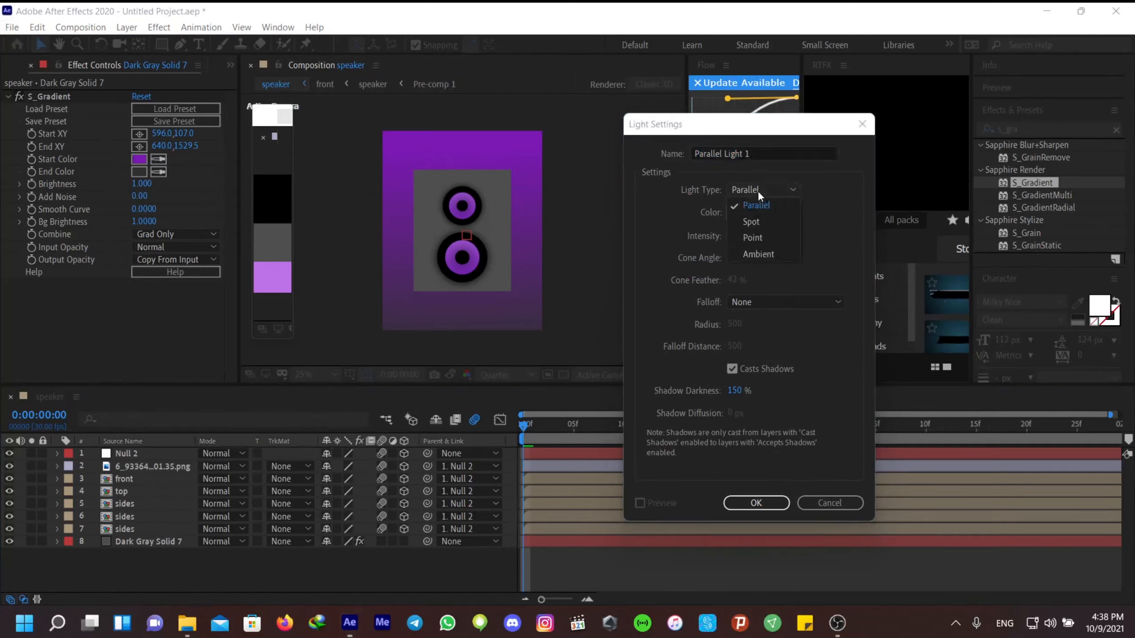
left_click(756, 205)
left_click(746, 503)
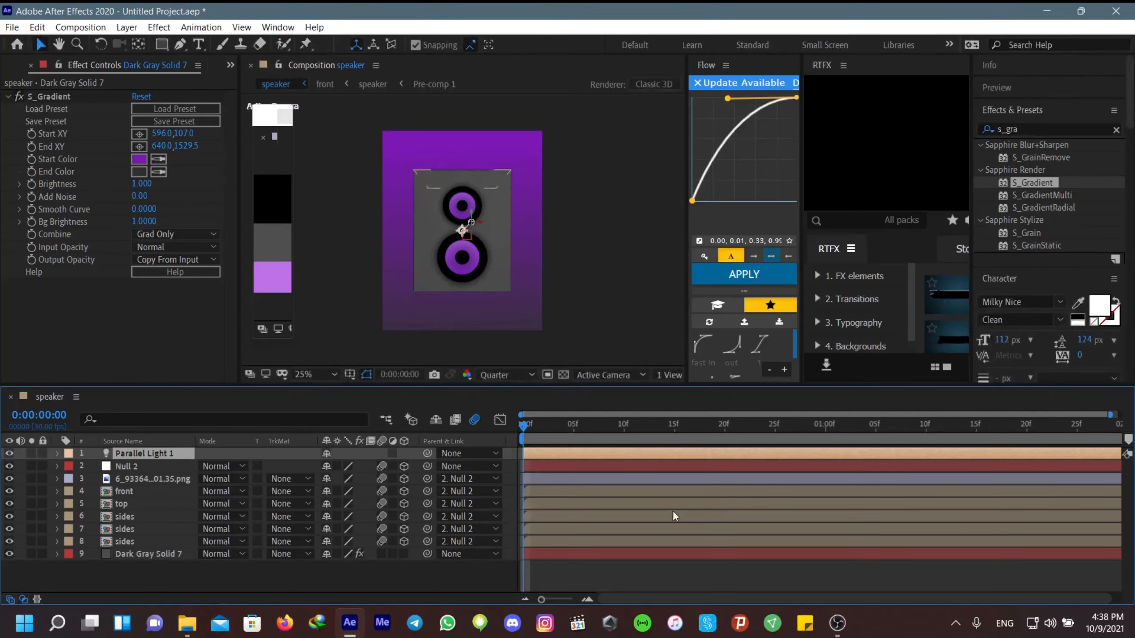
key("space")
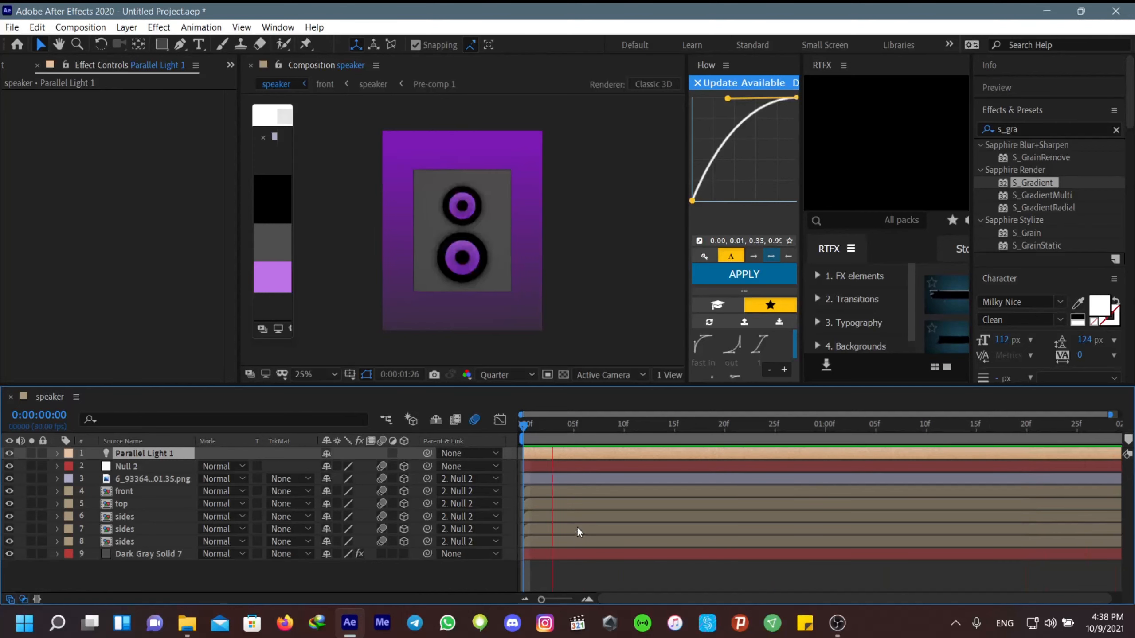
key("space")
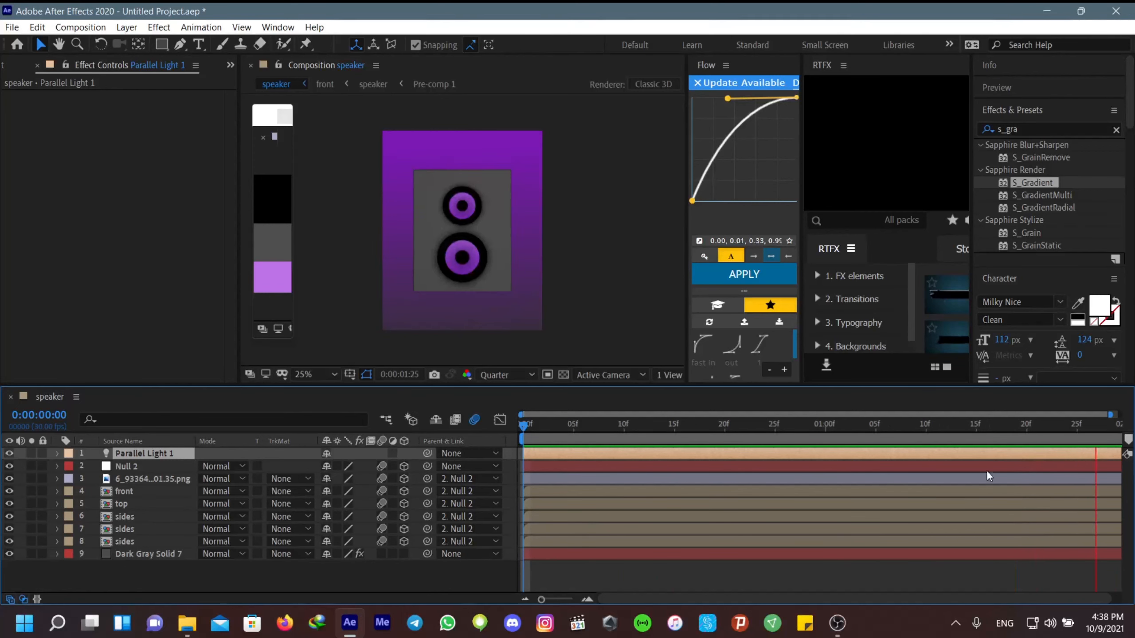
left_click(564, 575)
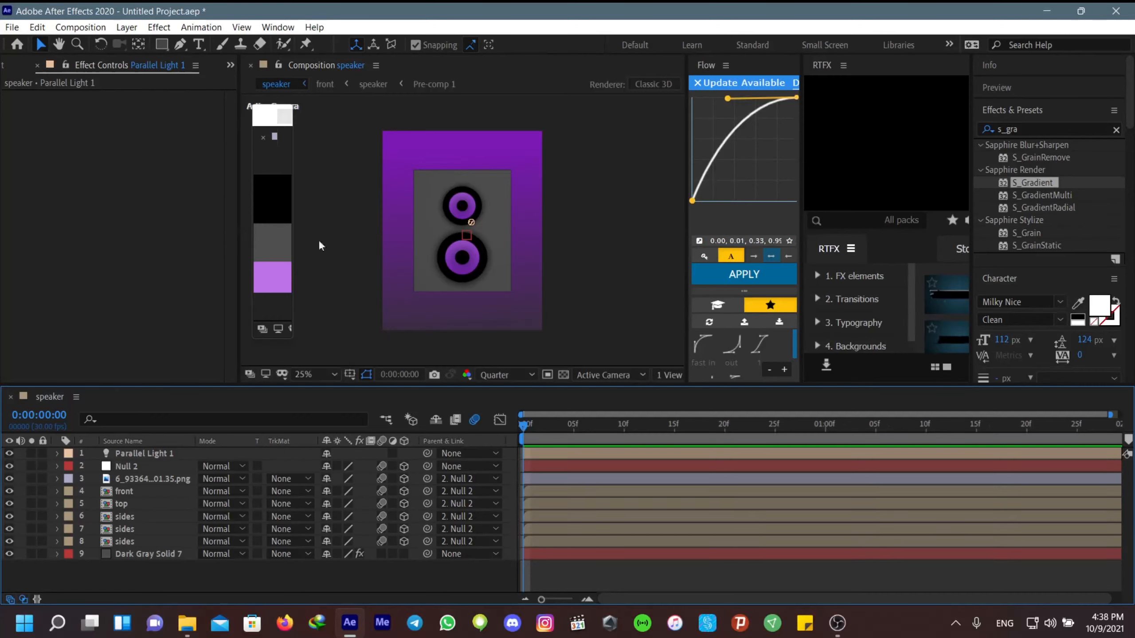
Step: Pre-compose the null, the cut-out photo and the front, top and sides layers into a composition named speaker, moving all attributes
left_click(537, 542)
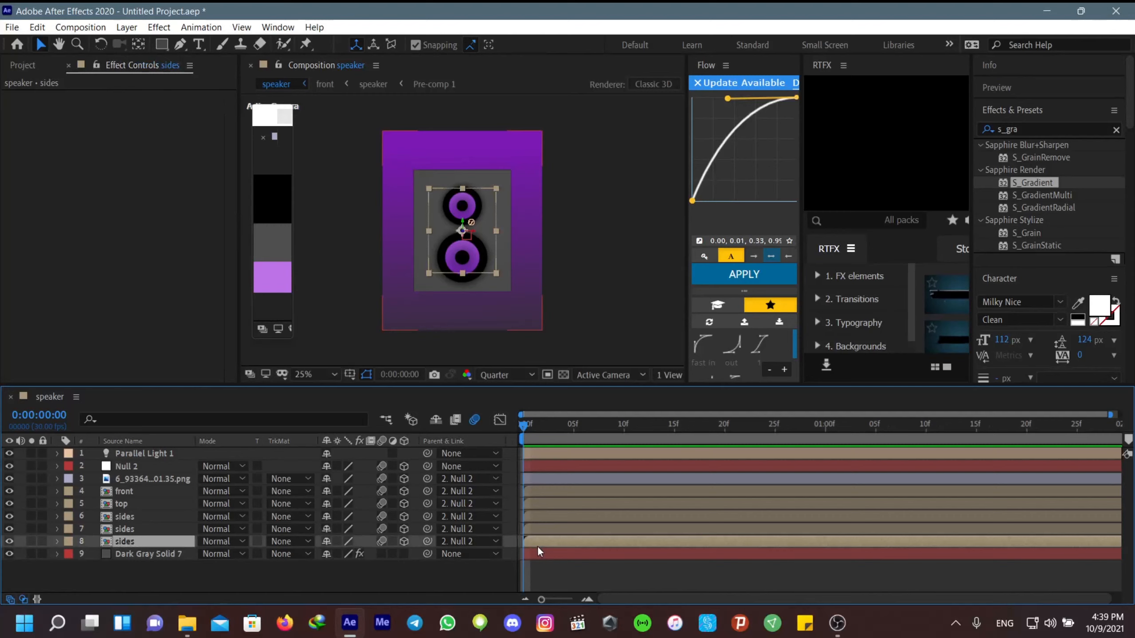
left_click(138, 466, "shift")
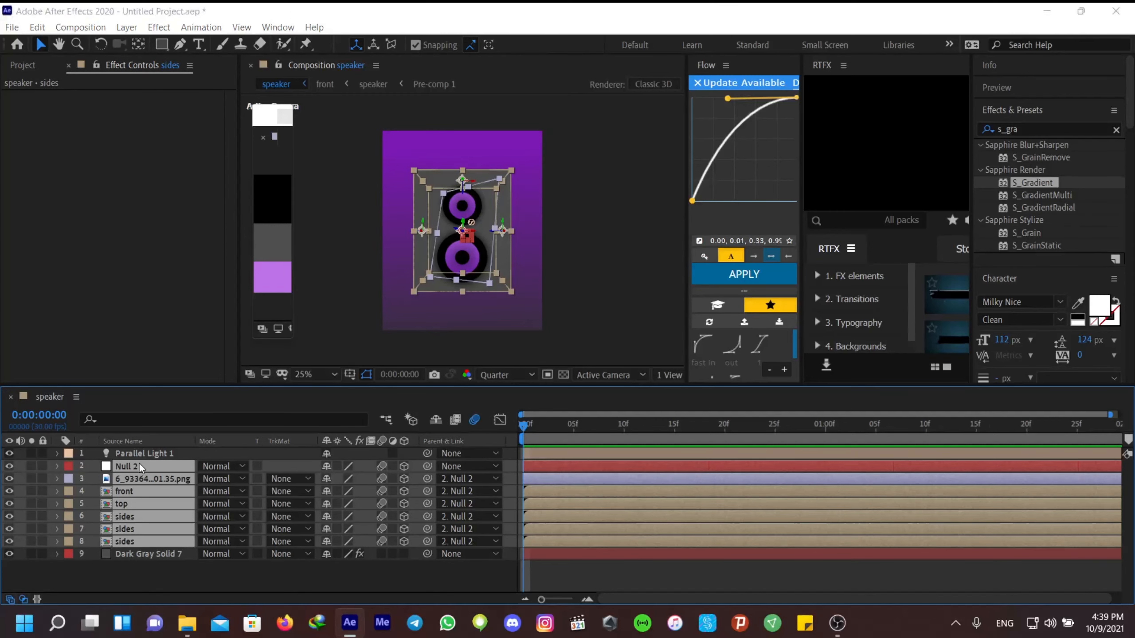
key("ctrl+shift+c")
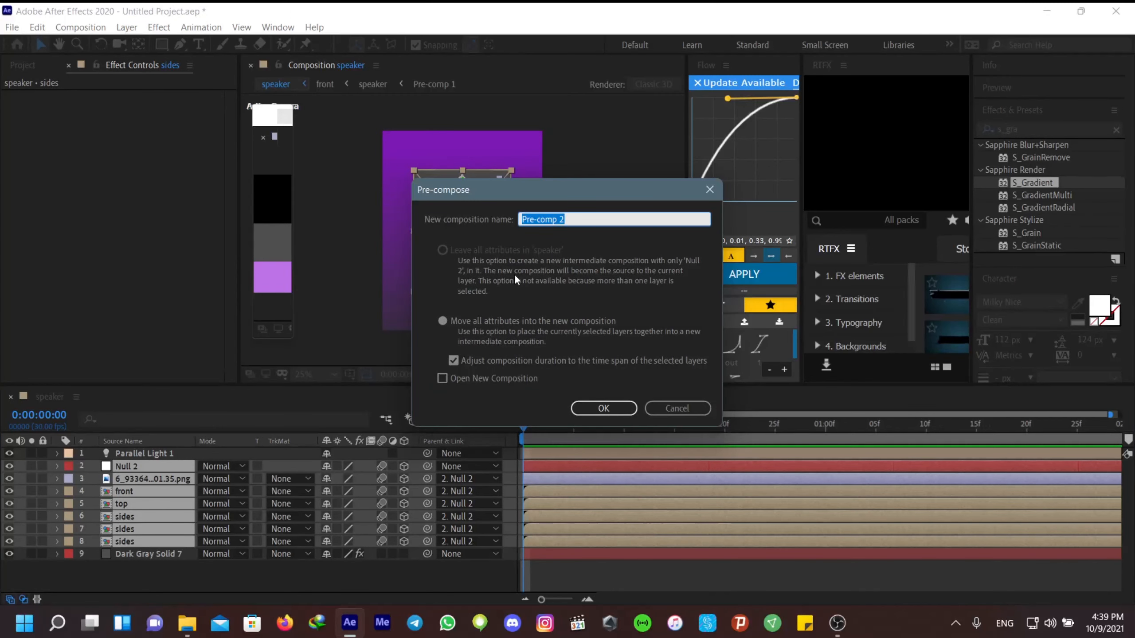
type("speaa")
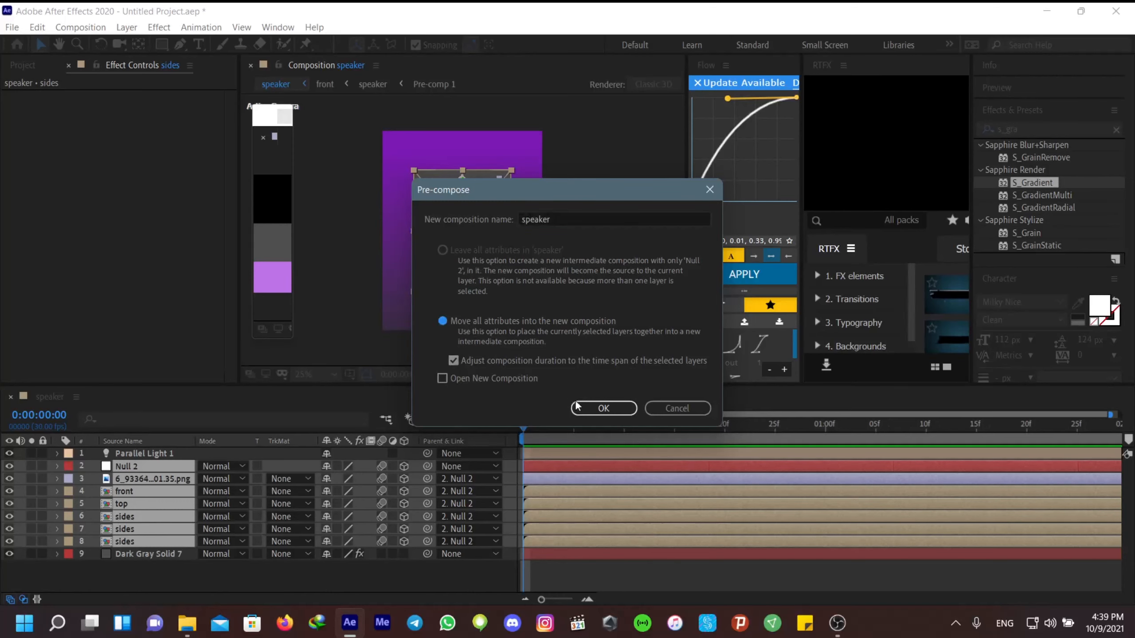
left_click(585, 409)
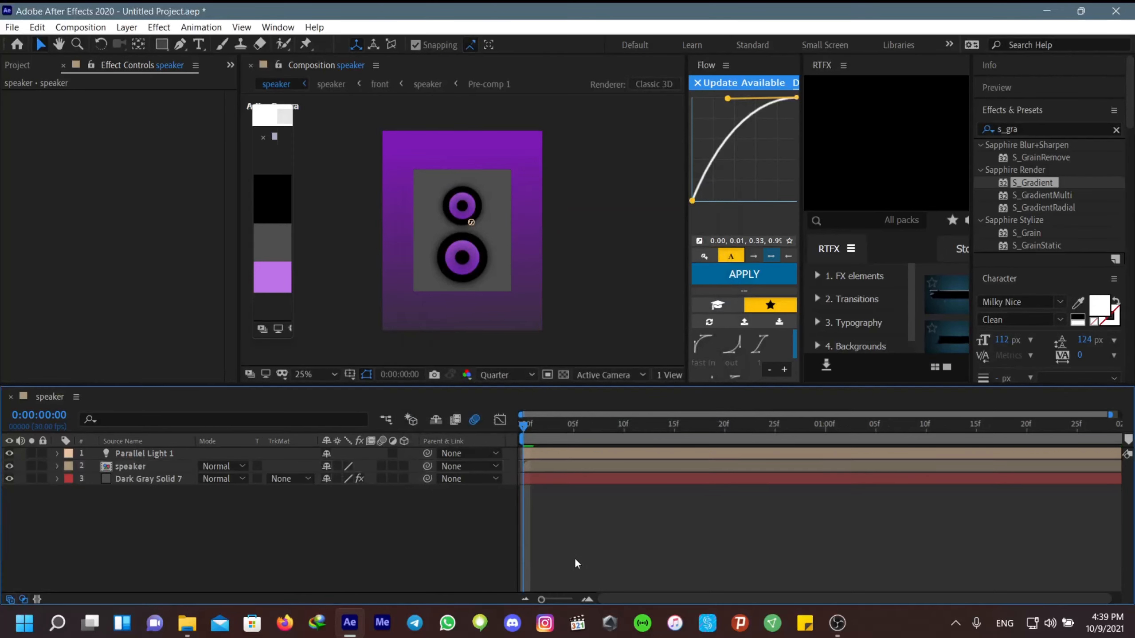
Step: Turn on Collapse Transformations for the speaker pre-comp layer, with the timeline's mode columns hidden
left_click(541, 466)
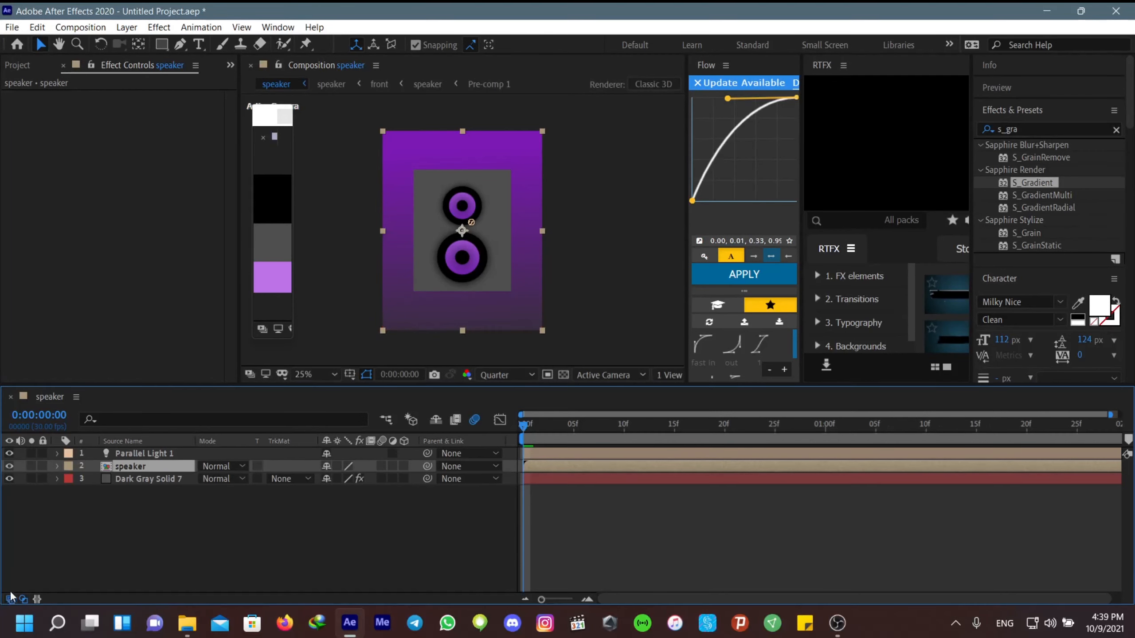
left_click(23, 599)
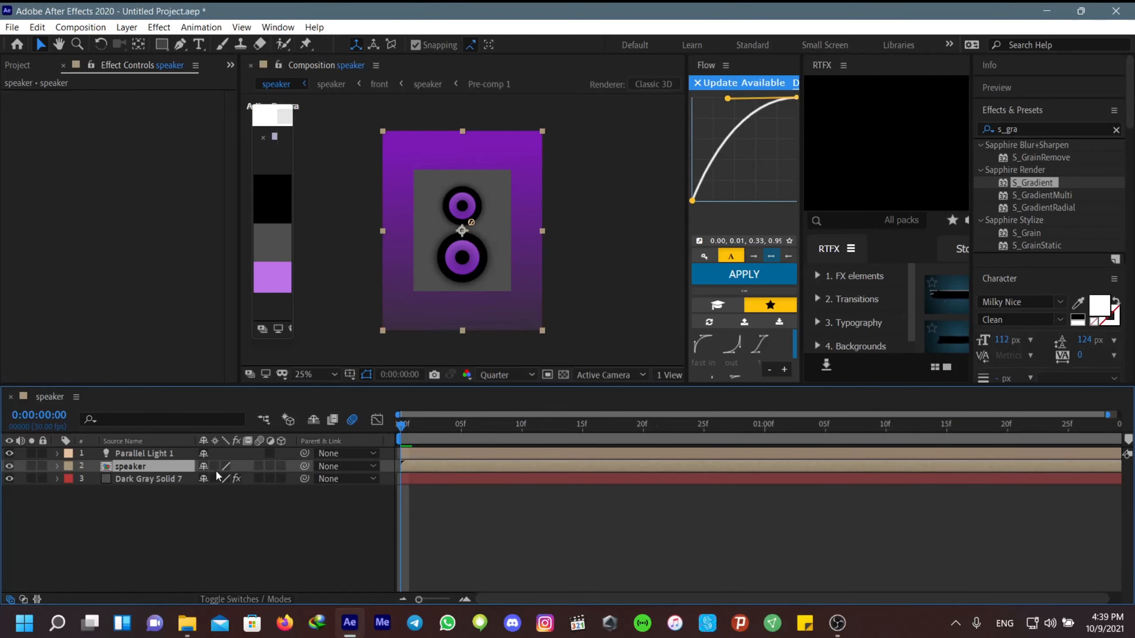
left_click(449, 519)
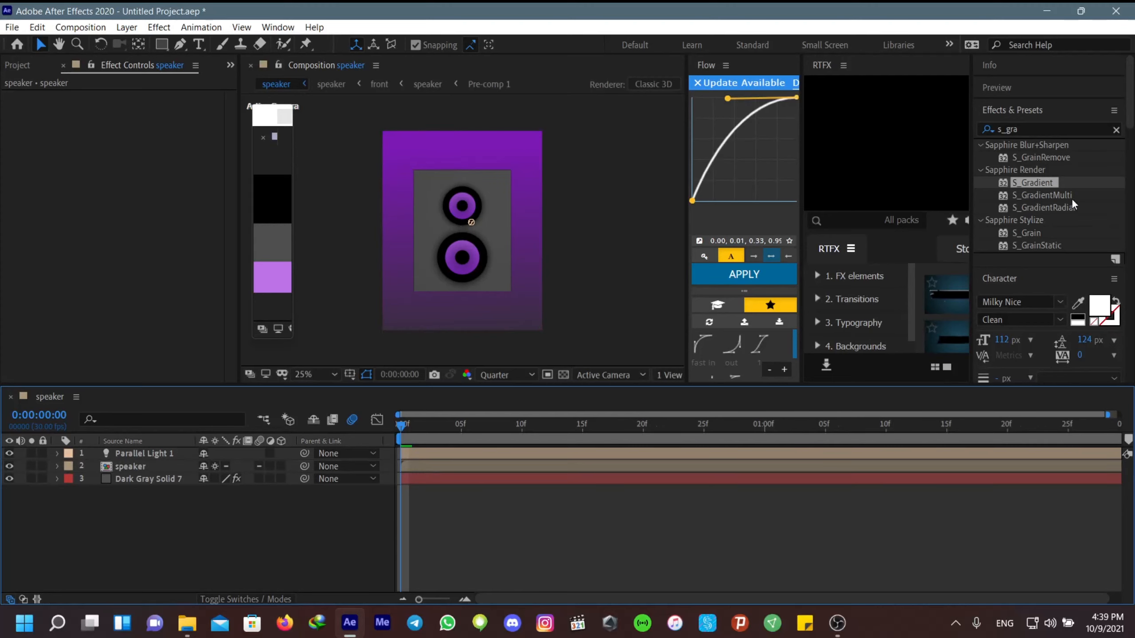
left_click(583, 467)
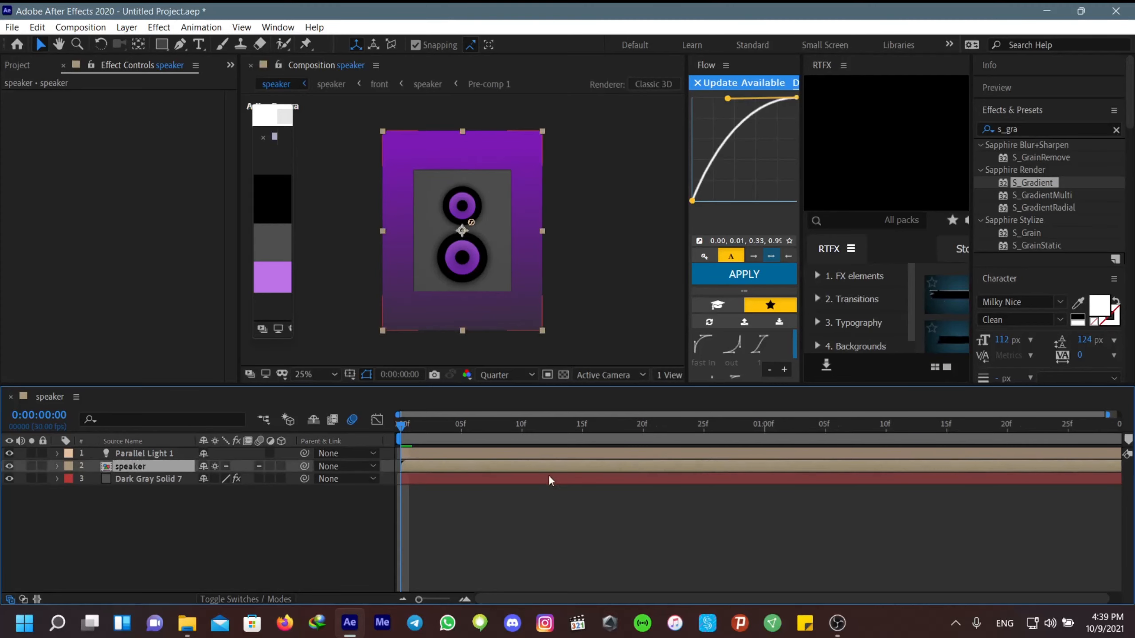
key("ctrl+d")
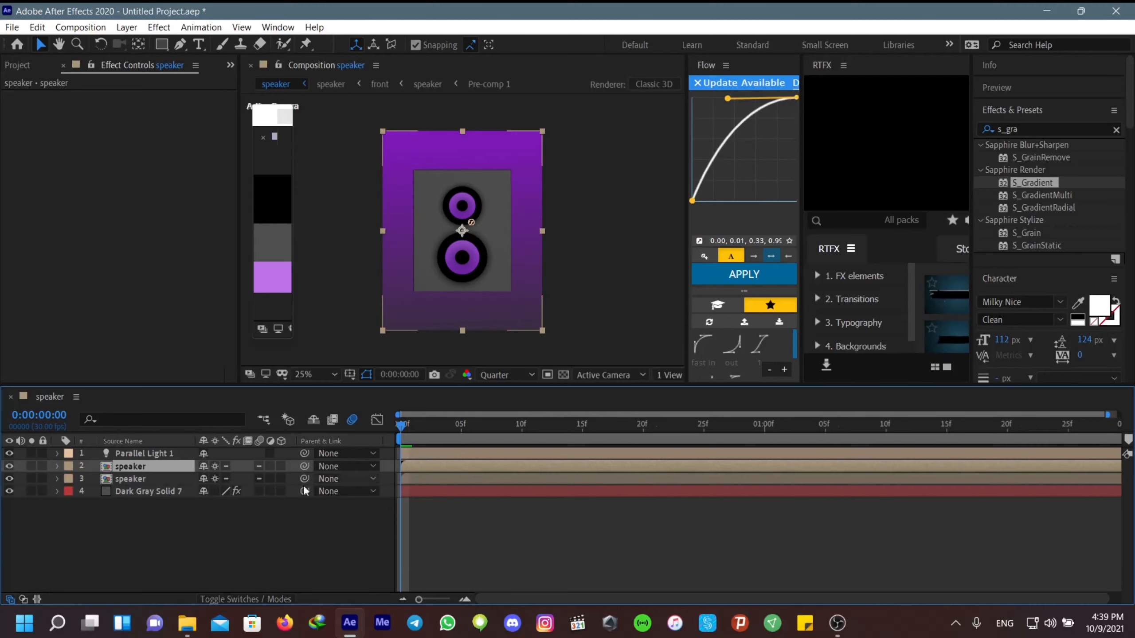
left_click(143, 479)
key("Delete")
Step: Search the effects for tint and try to apply S_Tint to a timeline layer
left_click(472, 478)
left_click(473, 510)
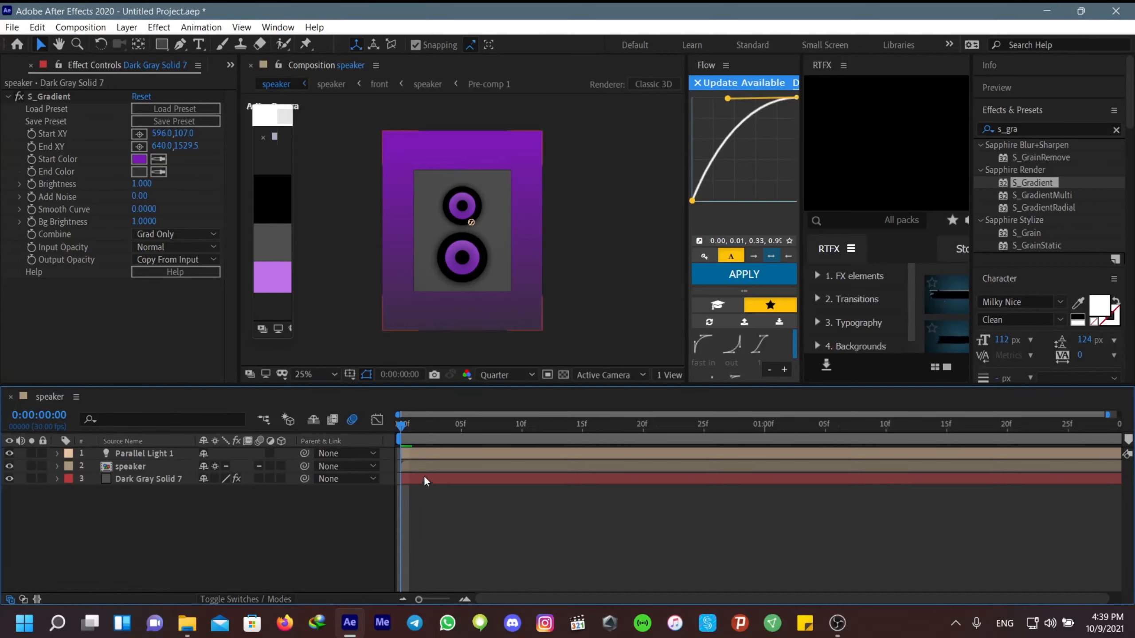
left_click(979, 131)
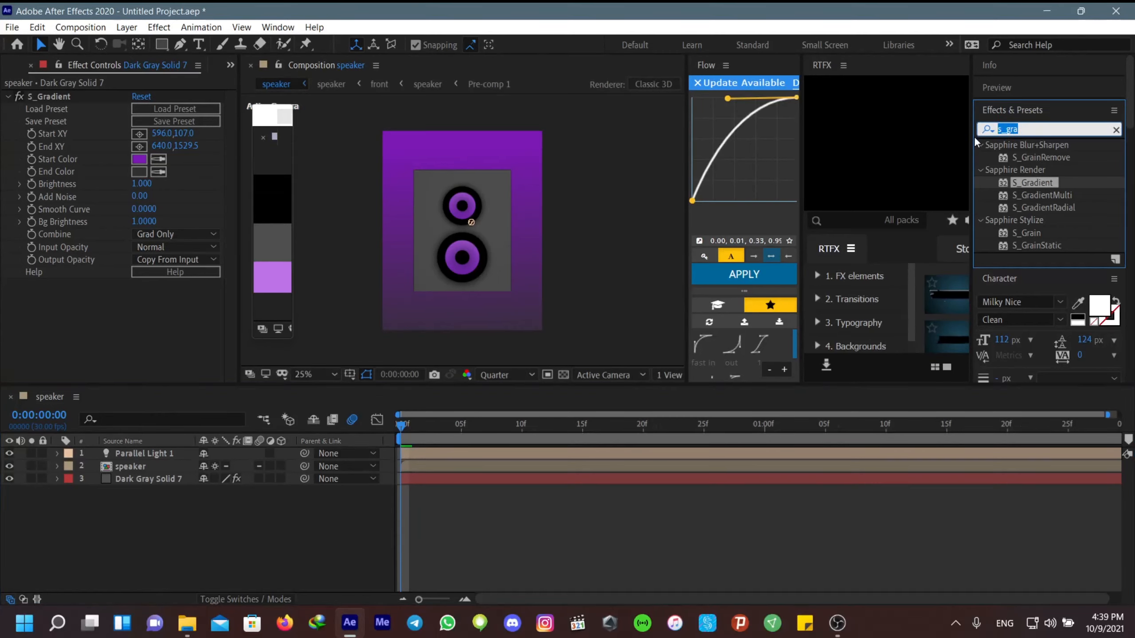
type("tint")
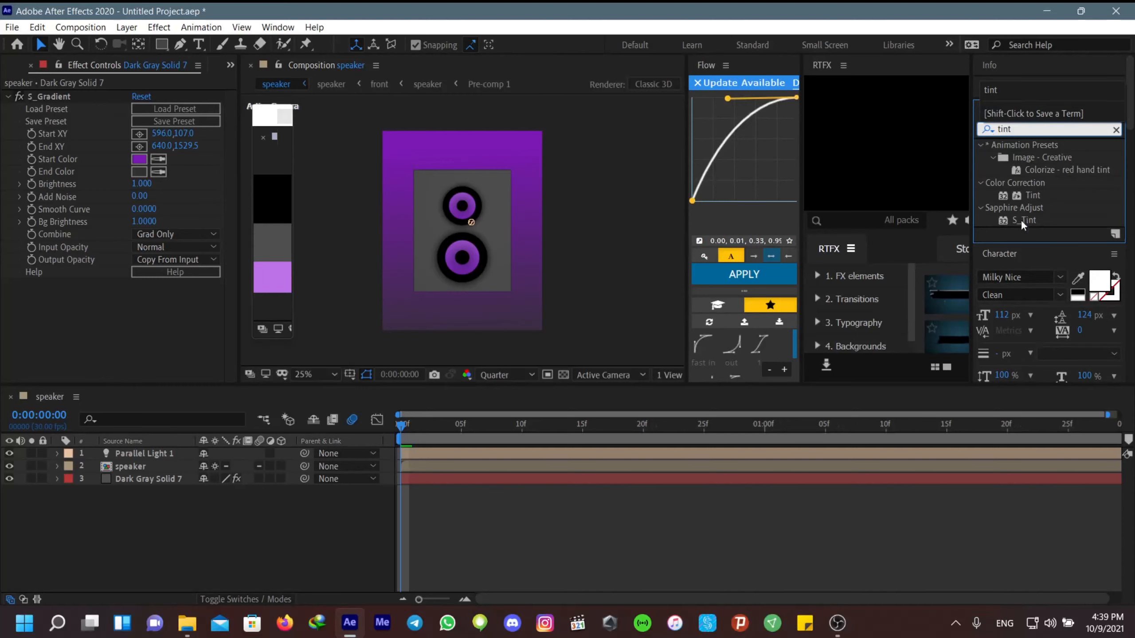
left_click_drag(1021, 219, 493, 451)
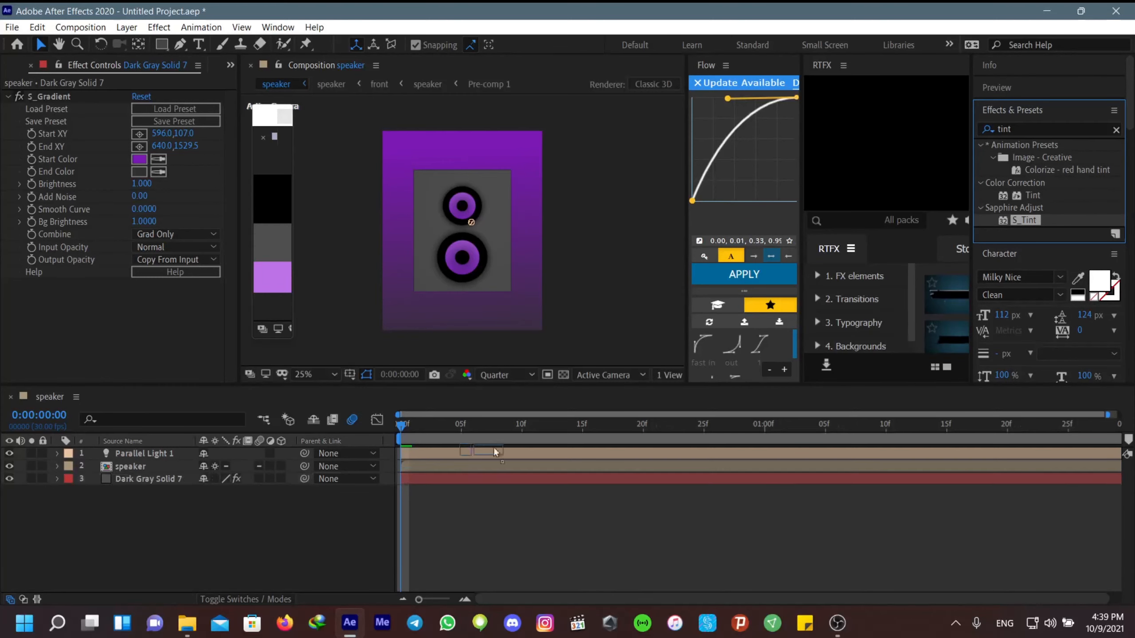
Step: Keyframe the background gradient's Start Color at the first frame, set it to teal 19B4AE at 0:00:01:29, and preview the animation
left_click(33, 159)
left_click_drag(401, 430, 1134, 468)
left_click(140, 160)
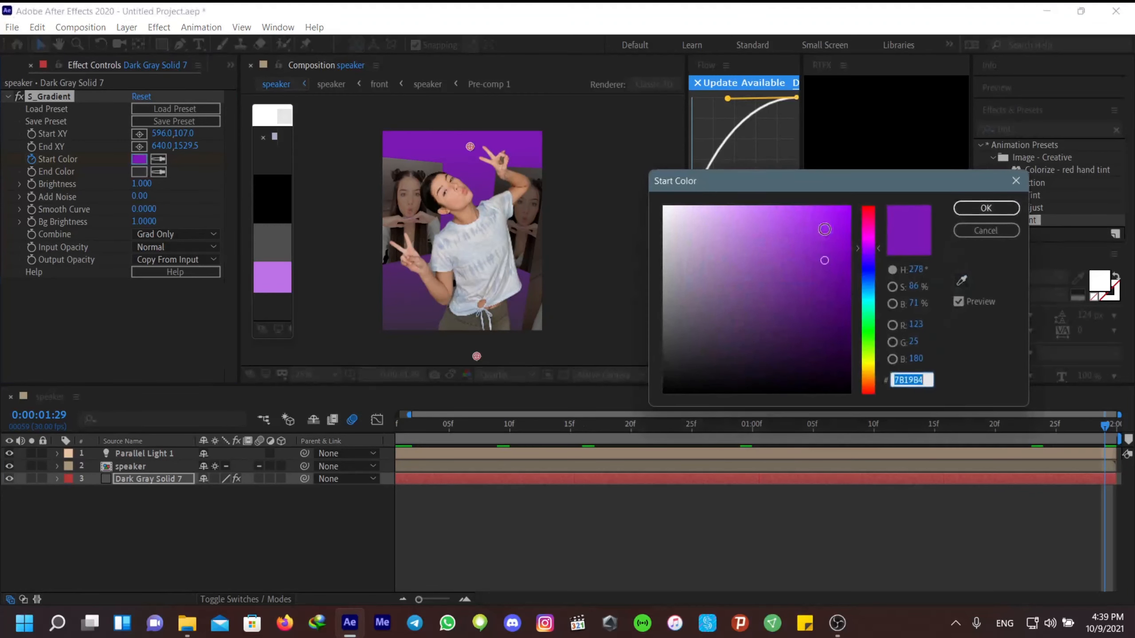
left_click_drag(869, 276, 873, 306)
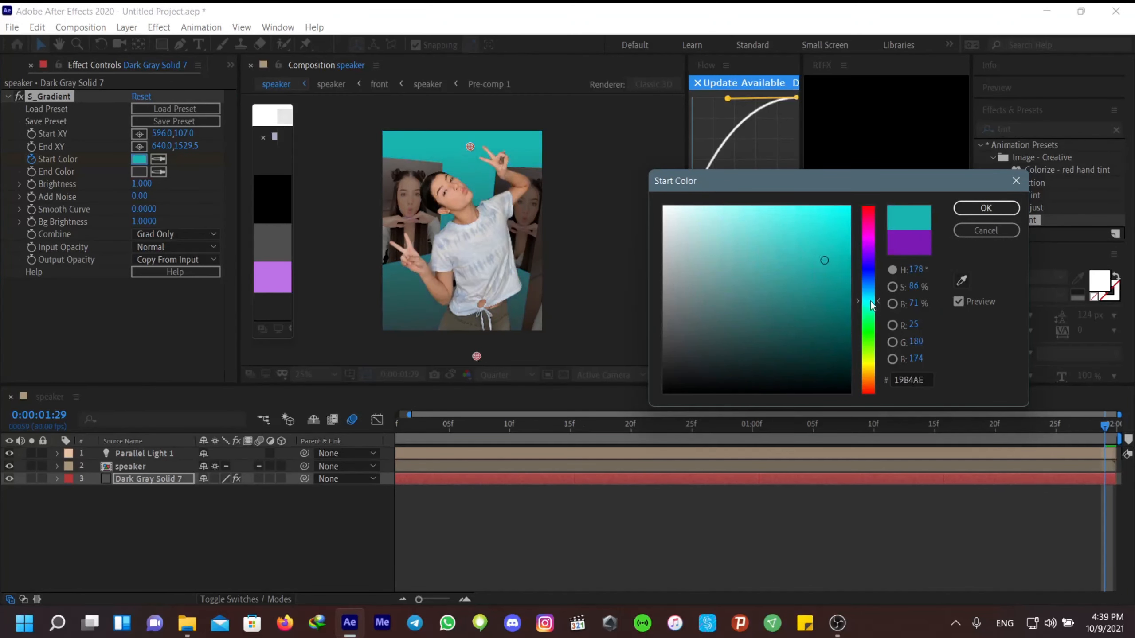
left_click(985, 208)
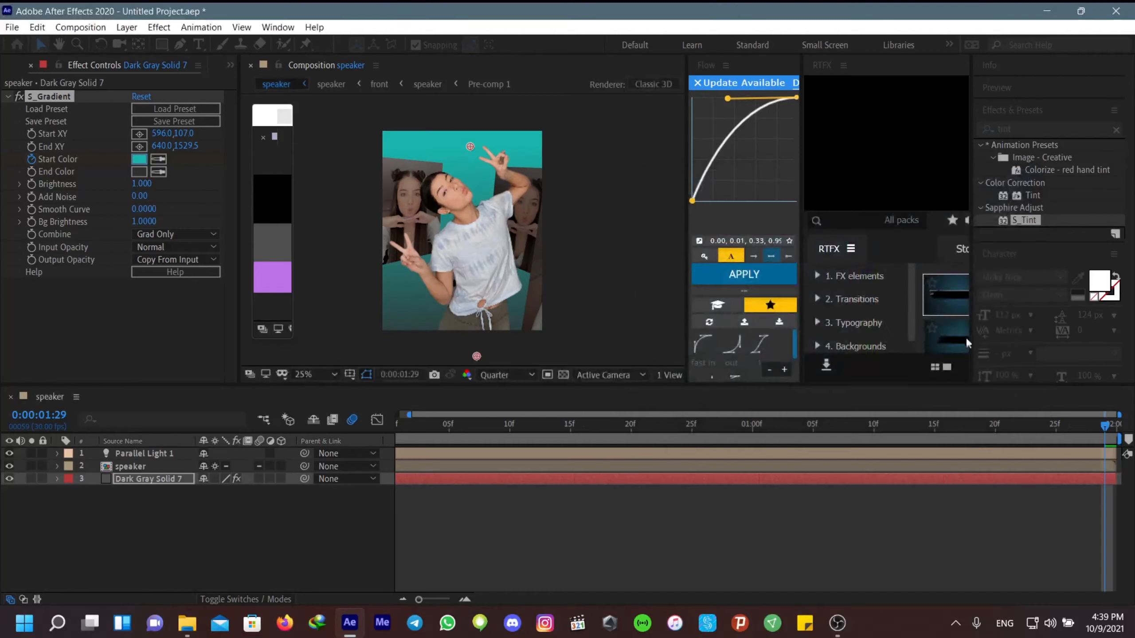
key("space")
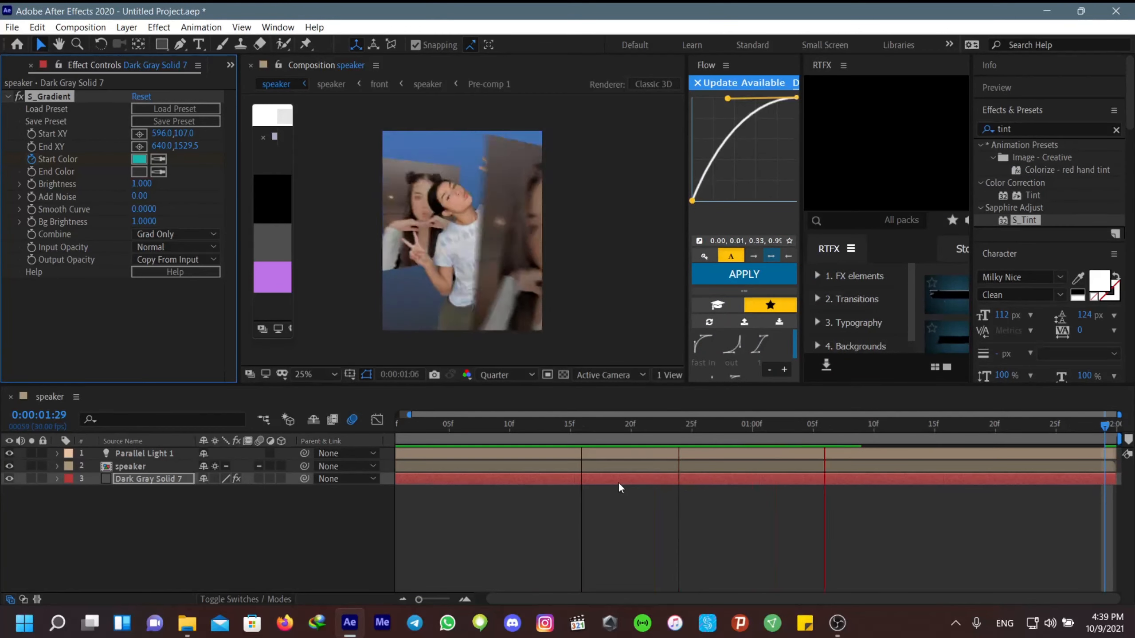